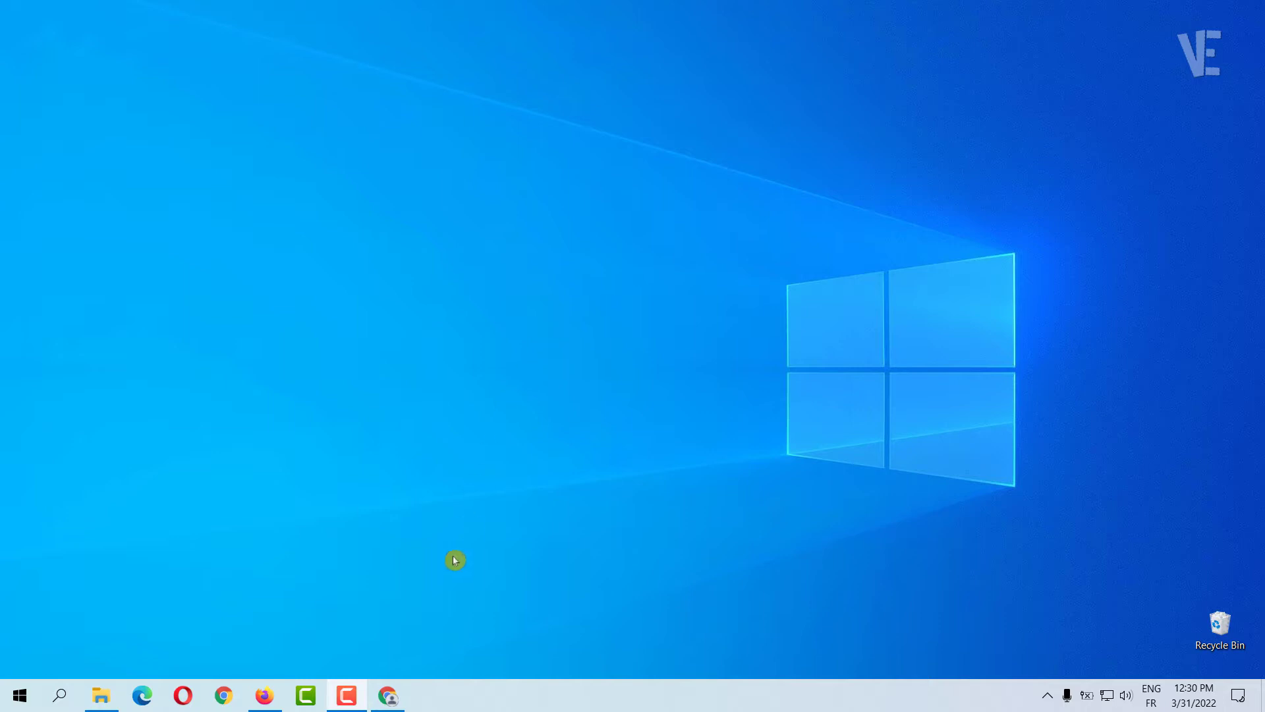
Step: Switch to Chrome, search Google for "download windows 11" and open Microsoft's Download Windows 11 page
click(403, 691)
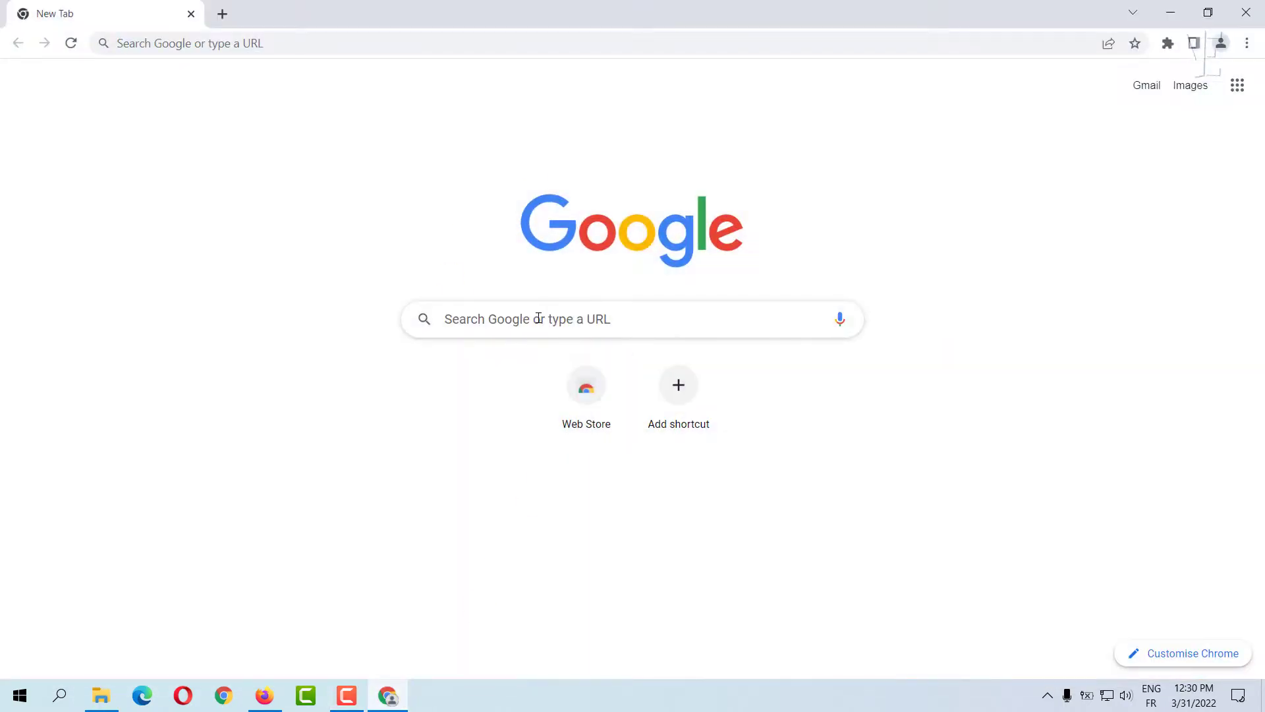
text(DOWNLOAD)
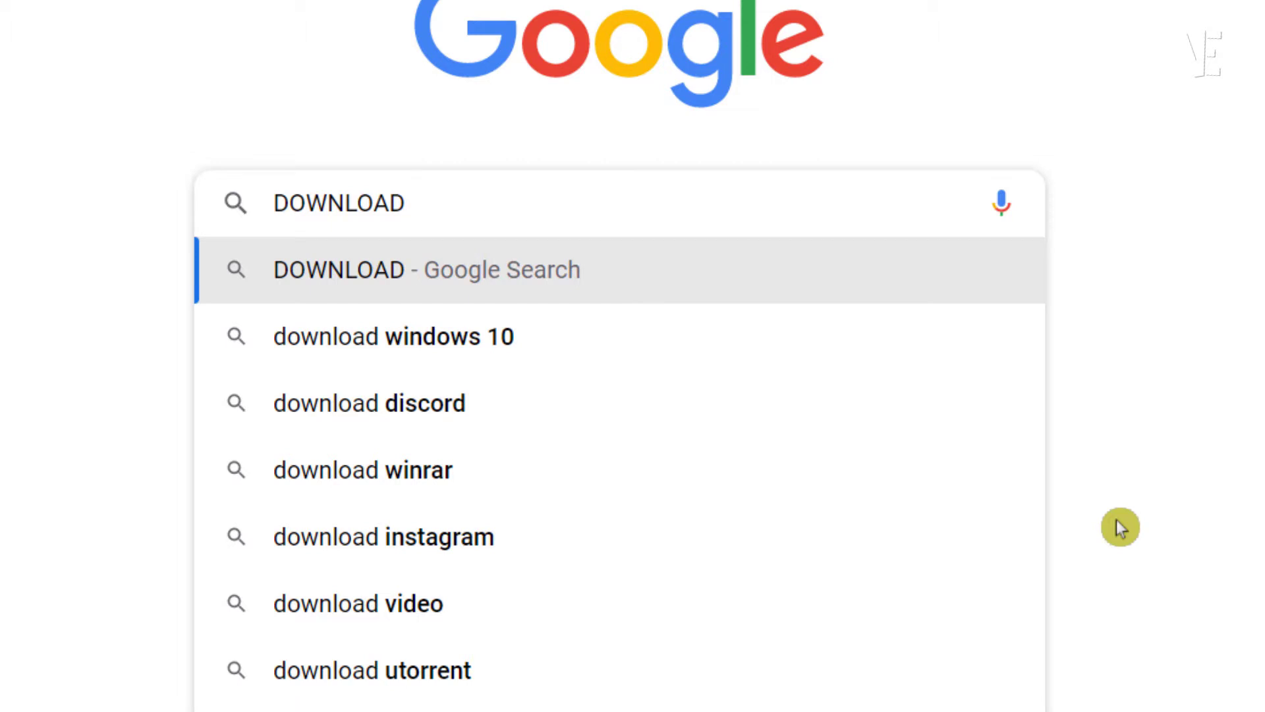
text( WINDOWS )
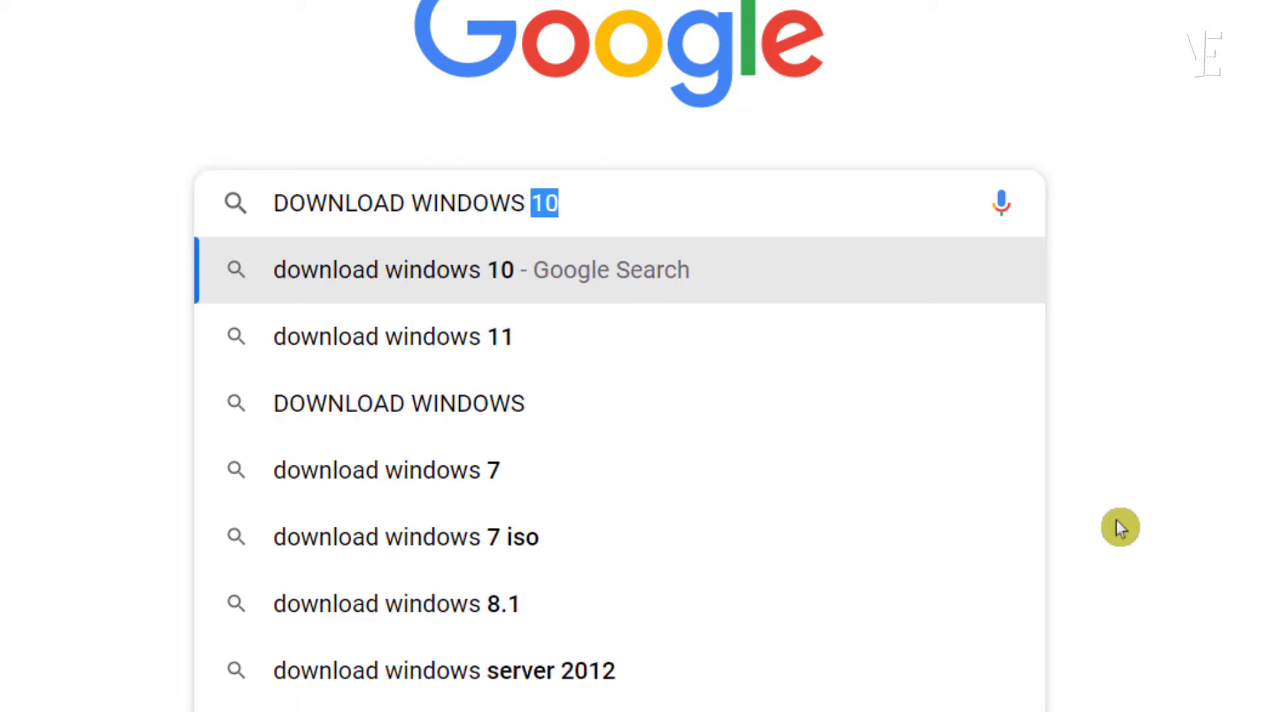
text(11)
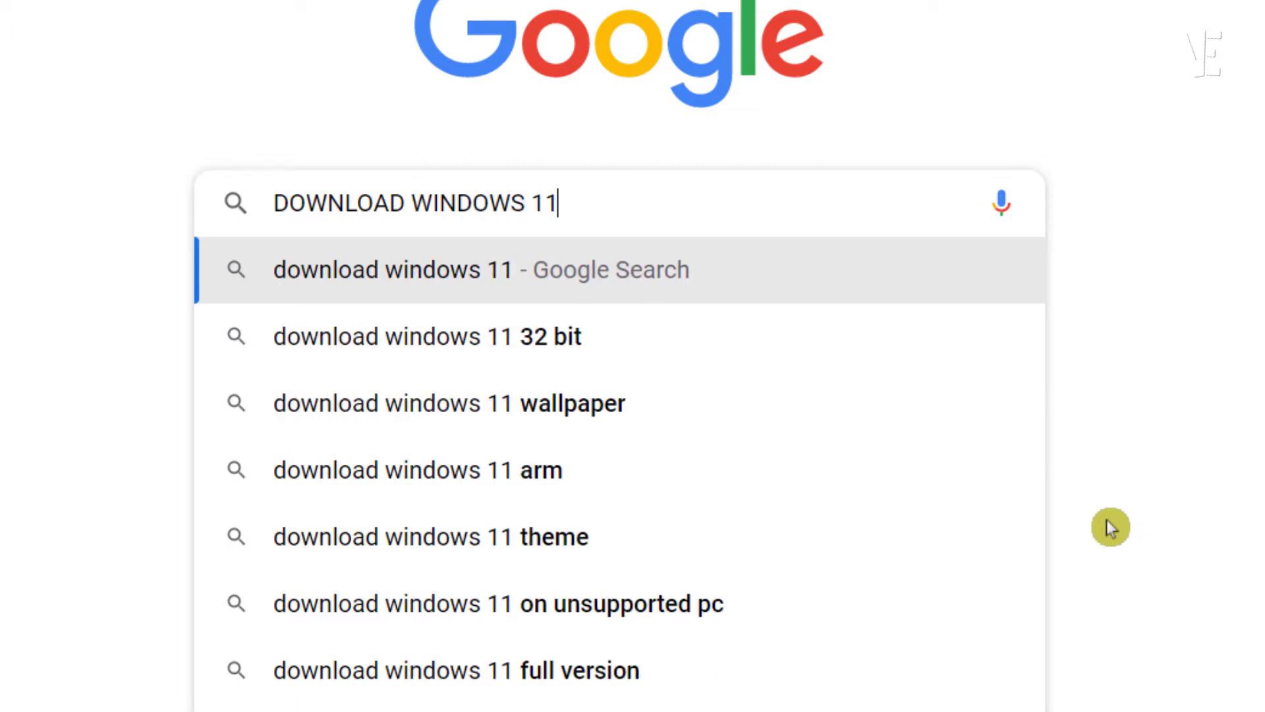
click(468, 272)
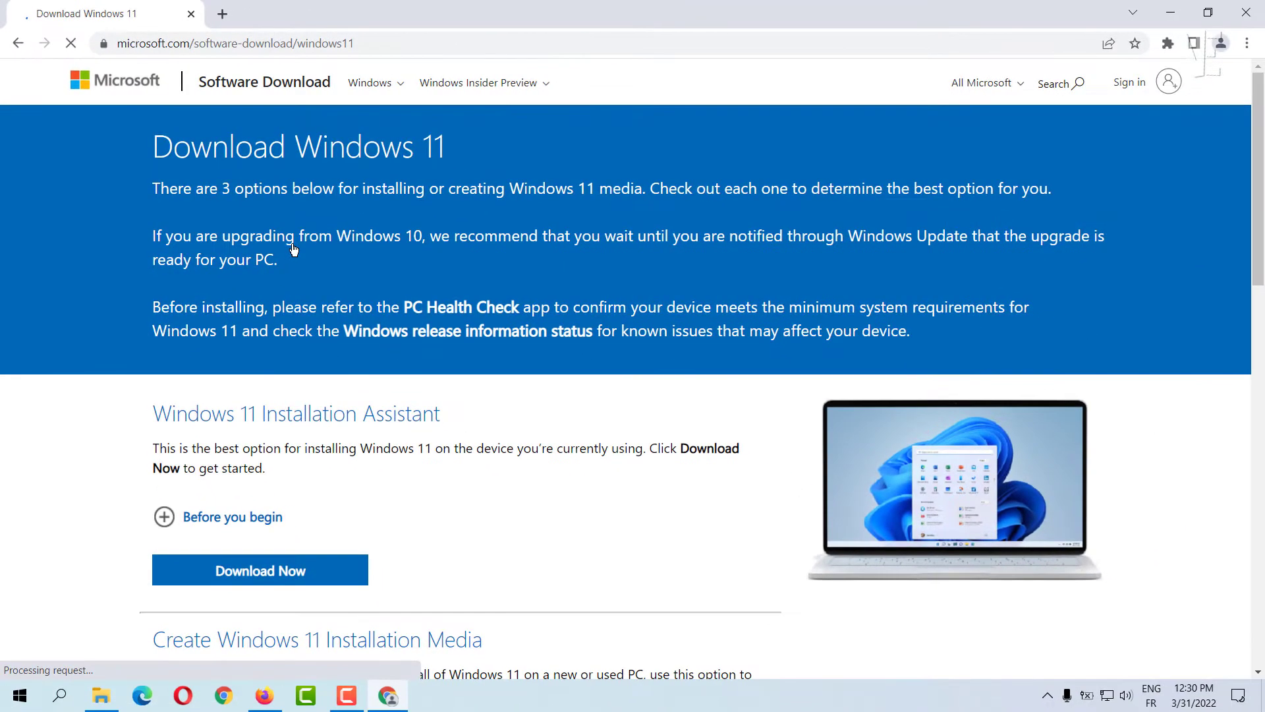
Step: Select Windows 11 (multi-edition ISO) under Download Windows 11 Disk Image (ISO) and submit the download selection
scroll(290, 274, down, 8)
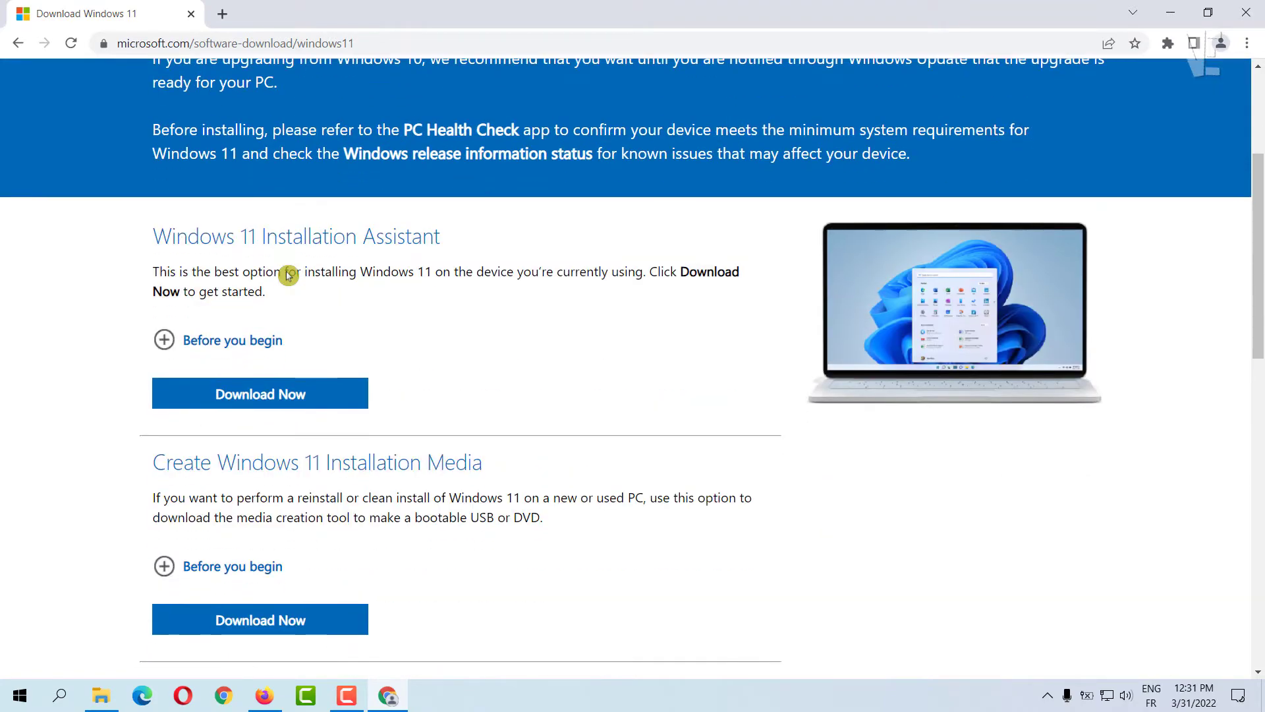
scroll(288, 274, down, 4)
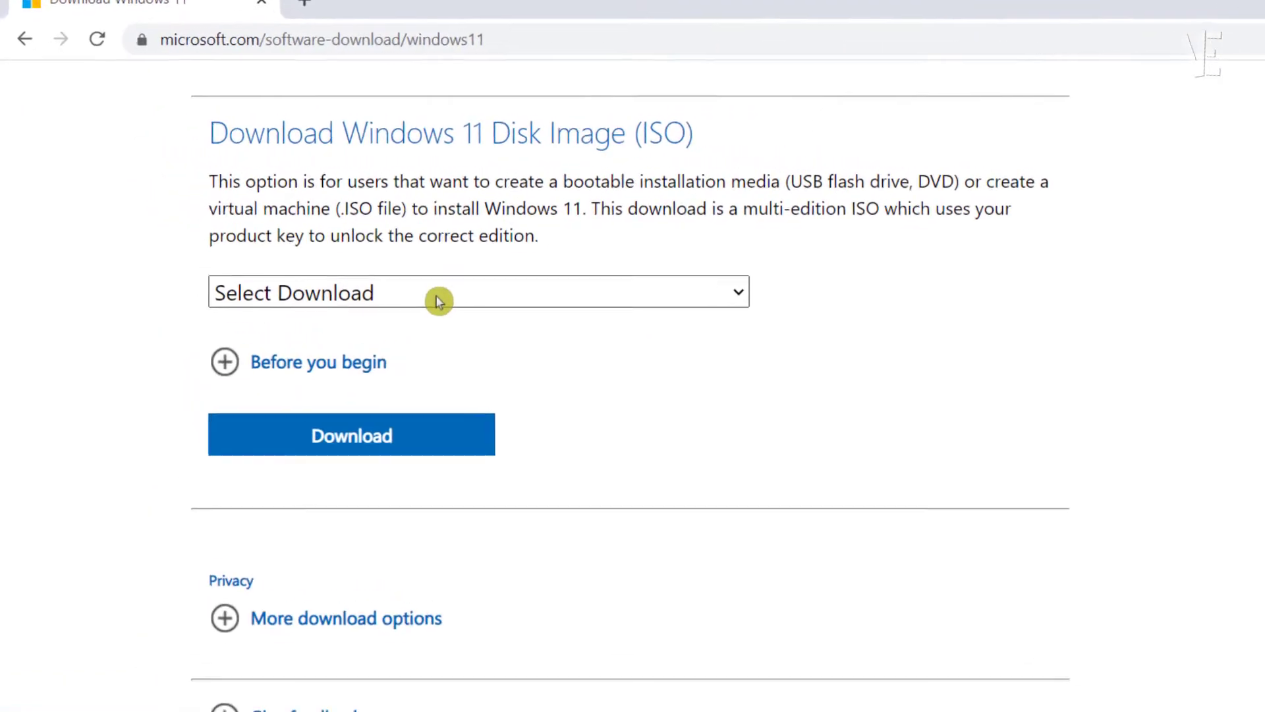
click(453, 308)
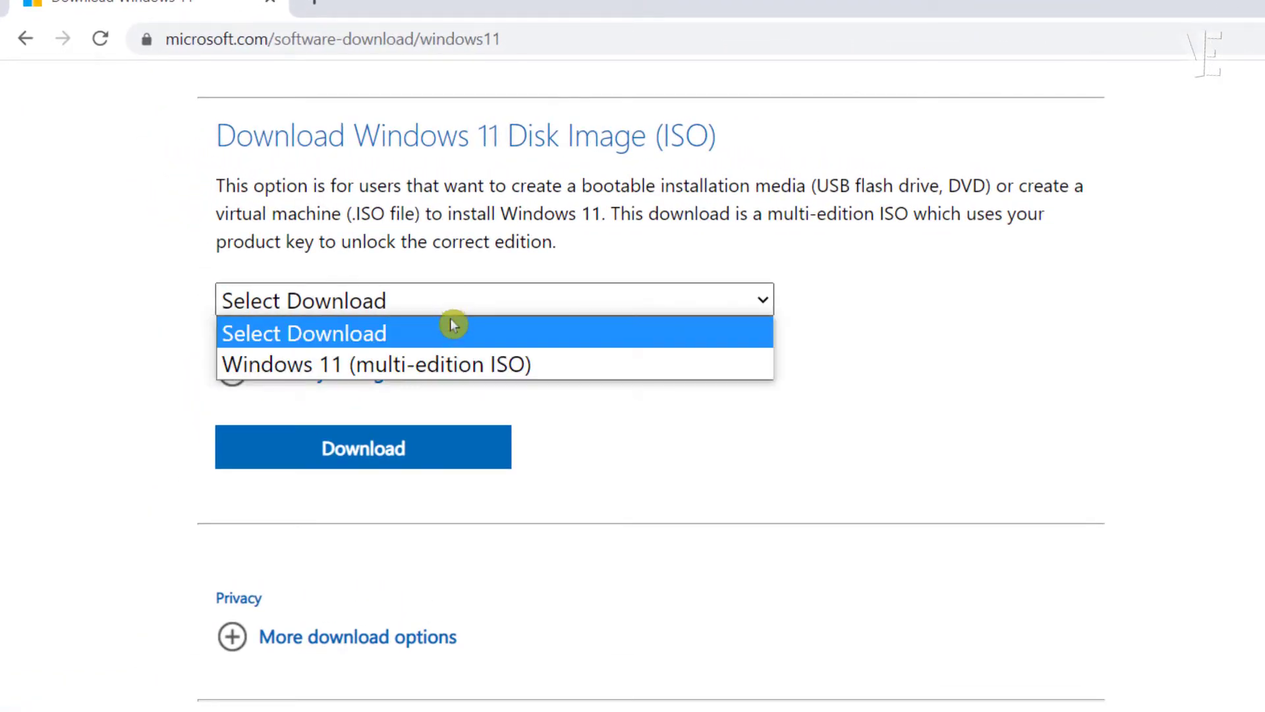
click(416, 364)
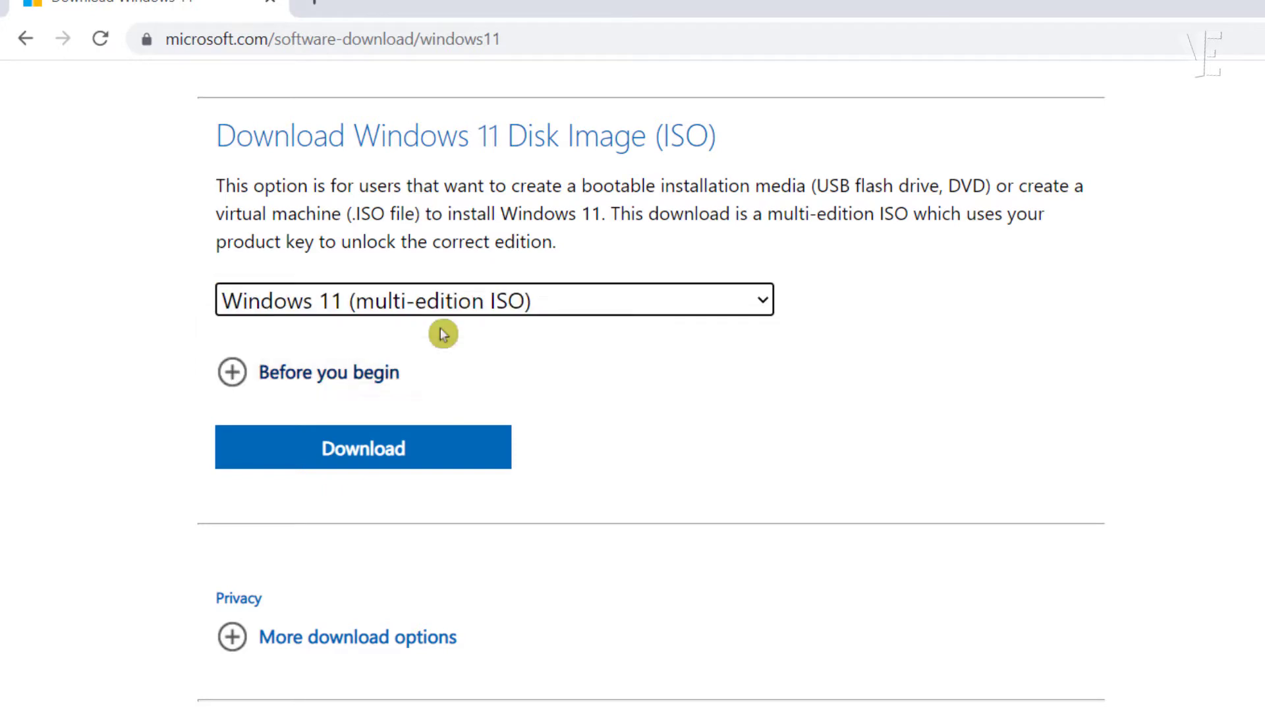
click(372, 453)
Step: Choose English International as the product language for the Windows 11 ISO and confirm it
scroll(367, 446, down, 3)
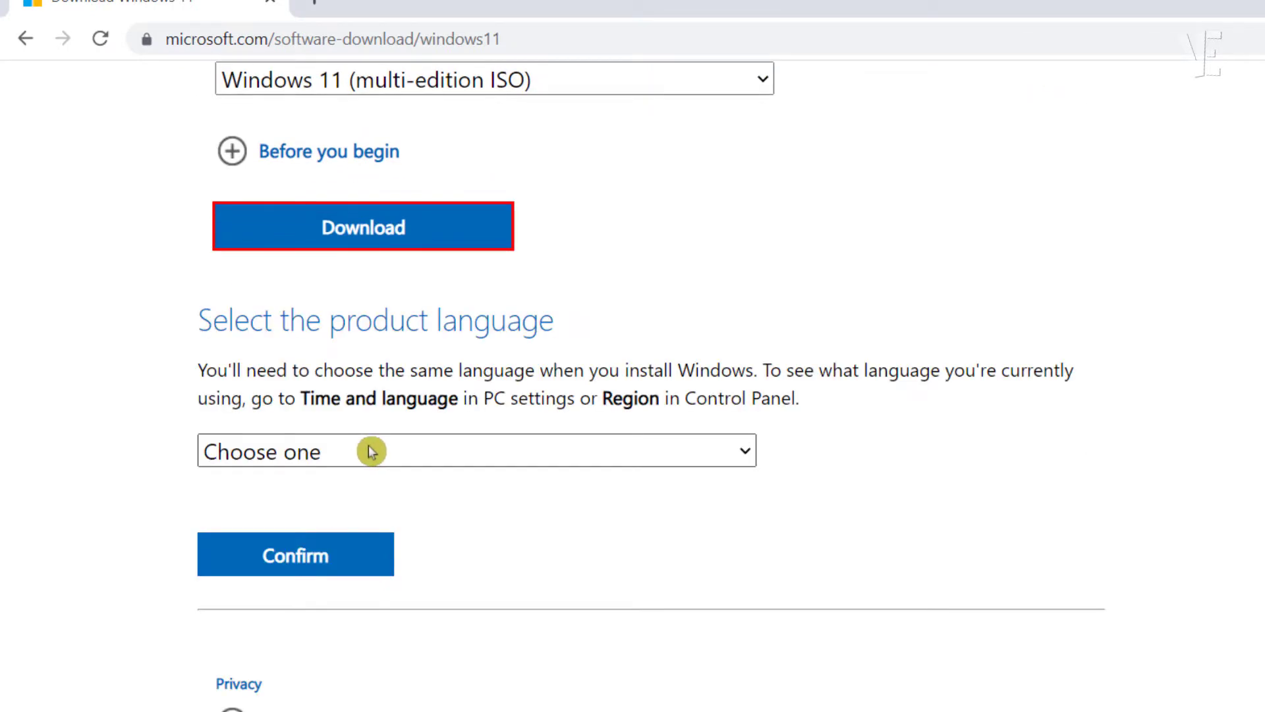
click(545, 454)
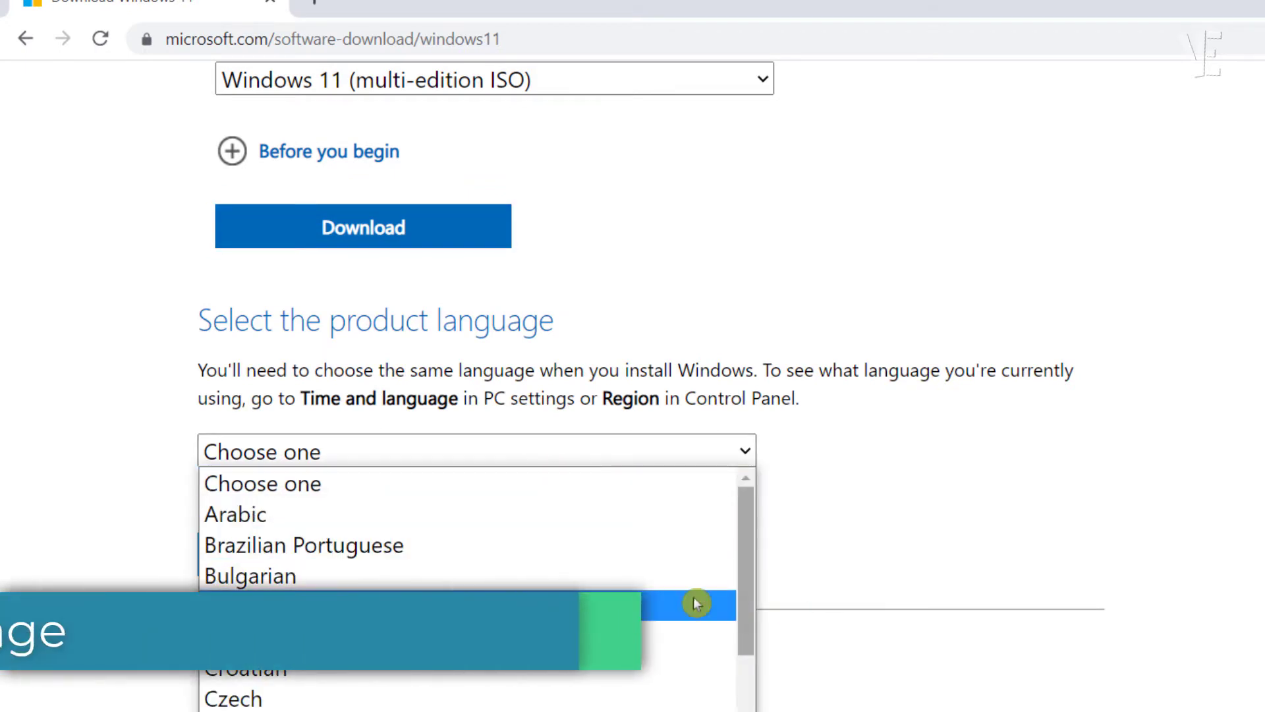
scroll(696, 603, down, 5)
scroll(697, 603, up, 5)
scroll(1050, 497, down, 3)
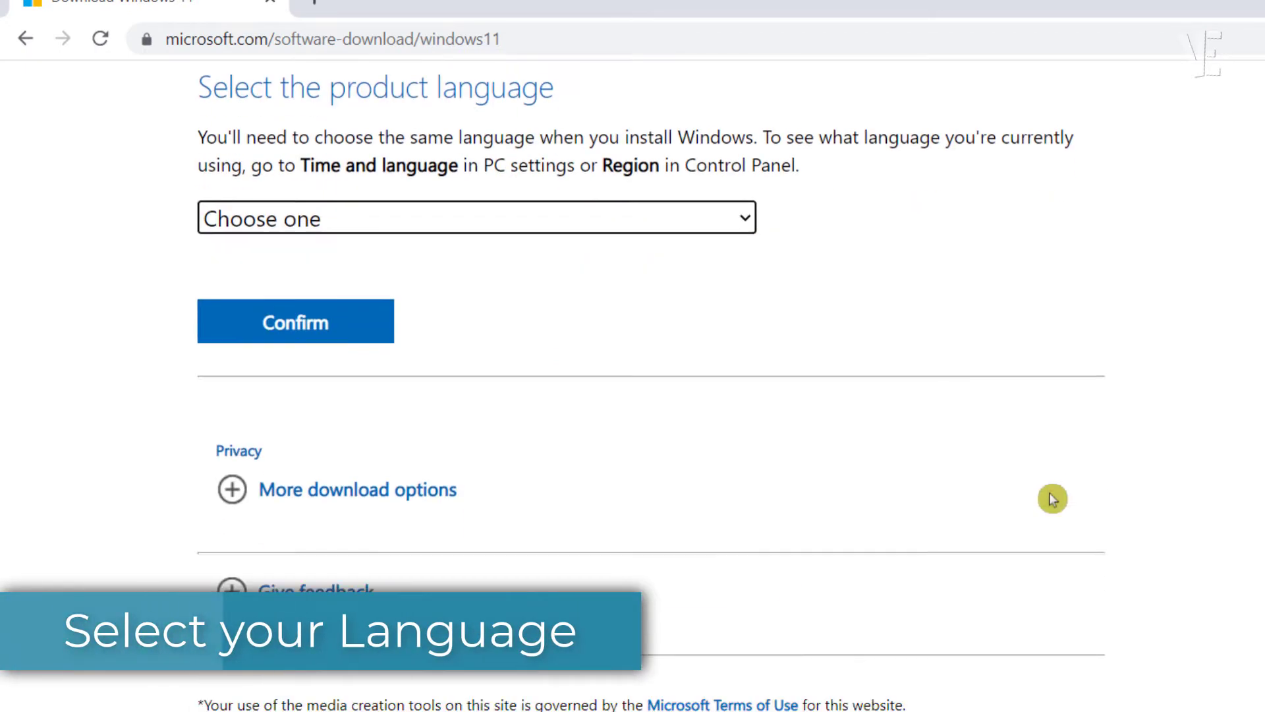
click(693, 220)
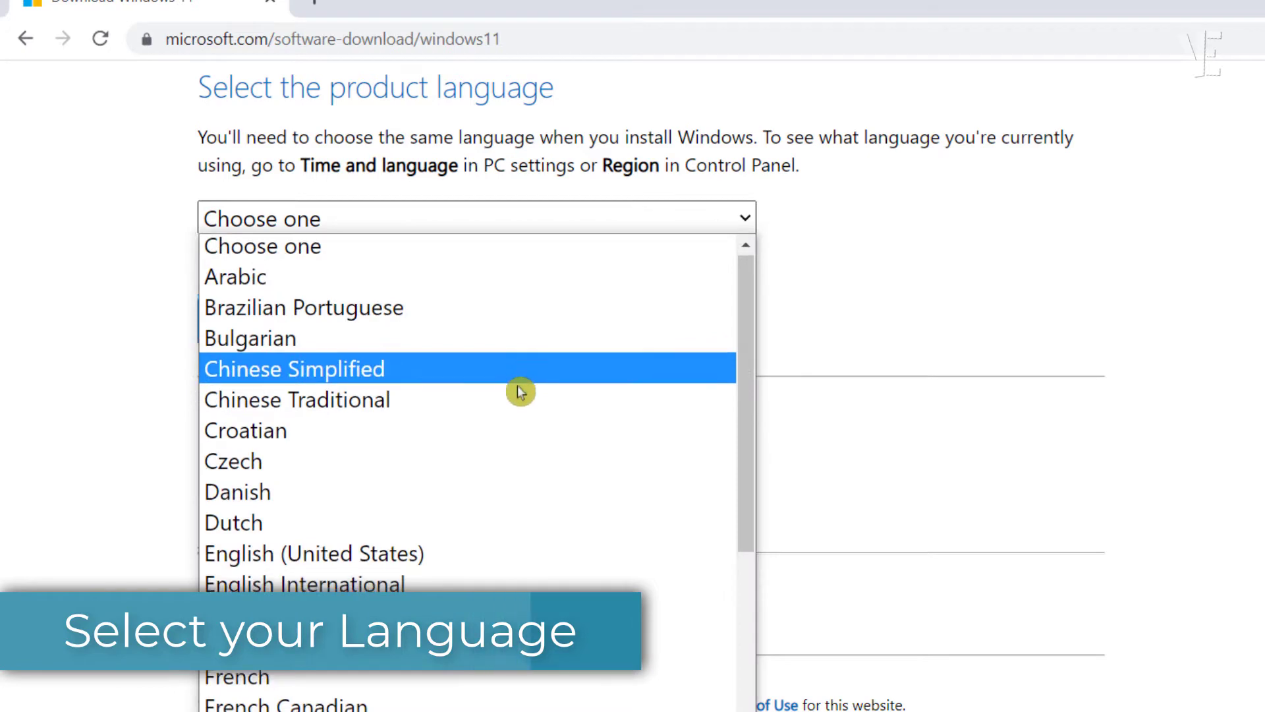
scroll(516, 391, down, 5)
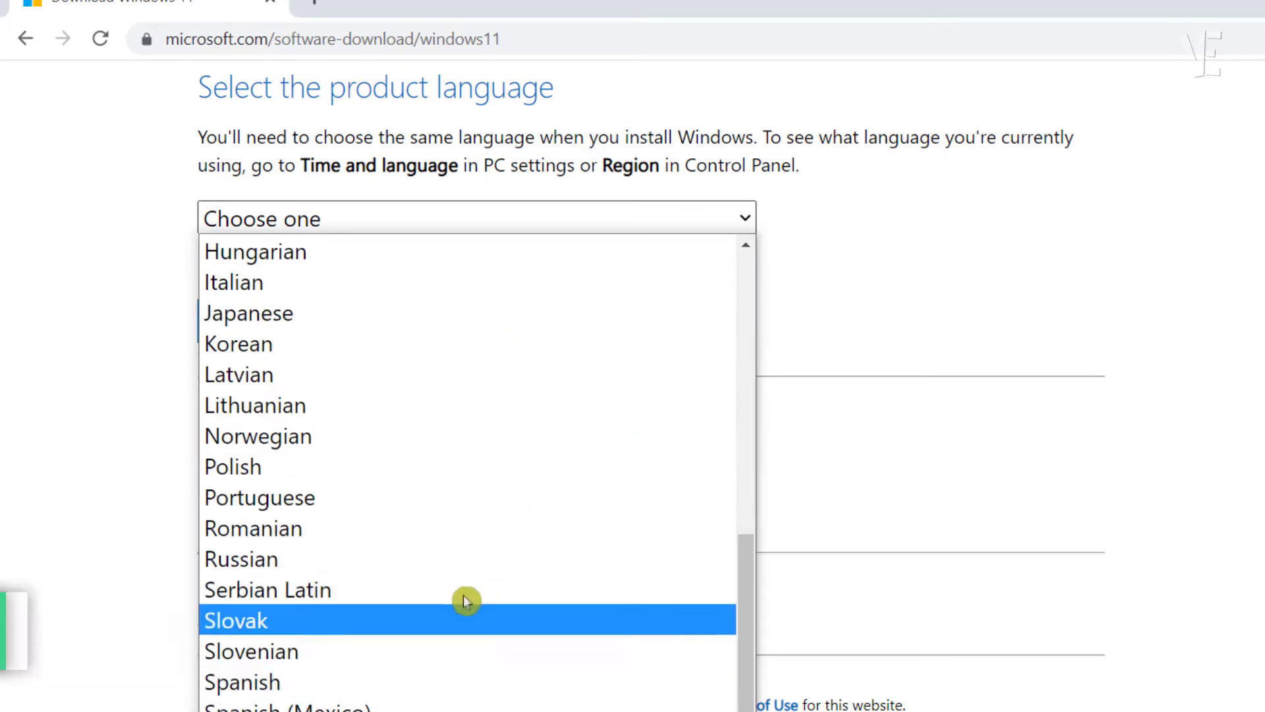
scroll(468, 527, up, 5)
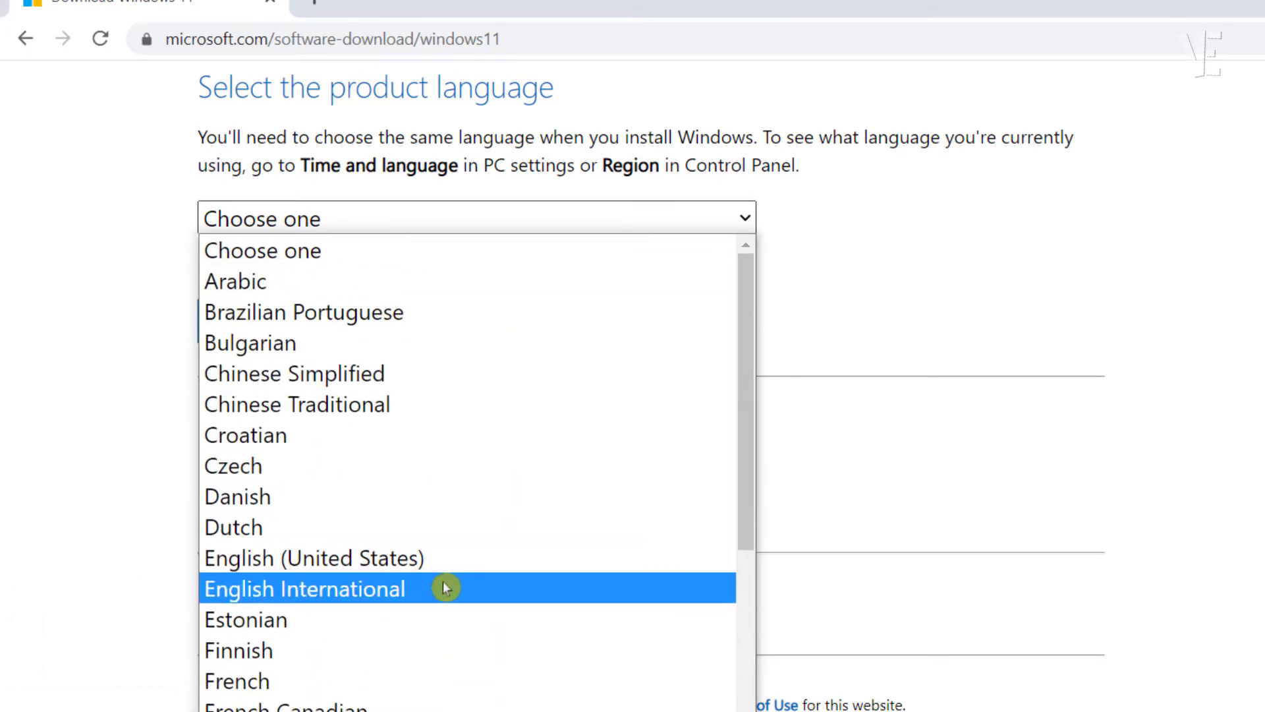
click(406, 591)
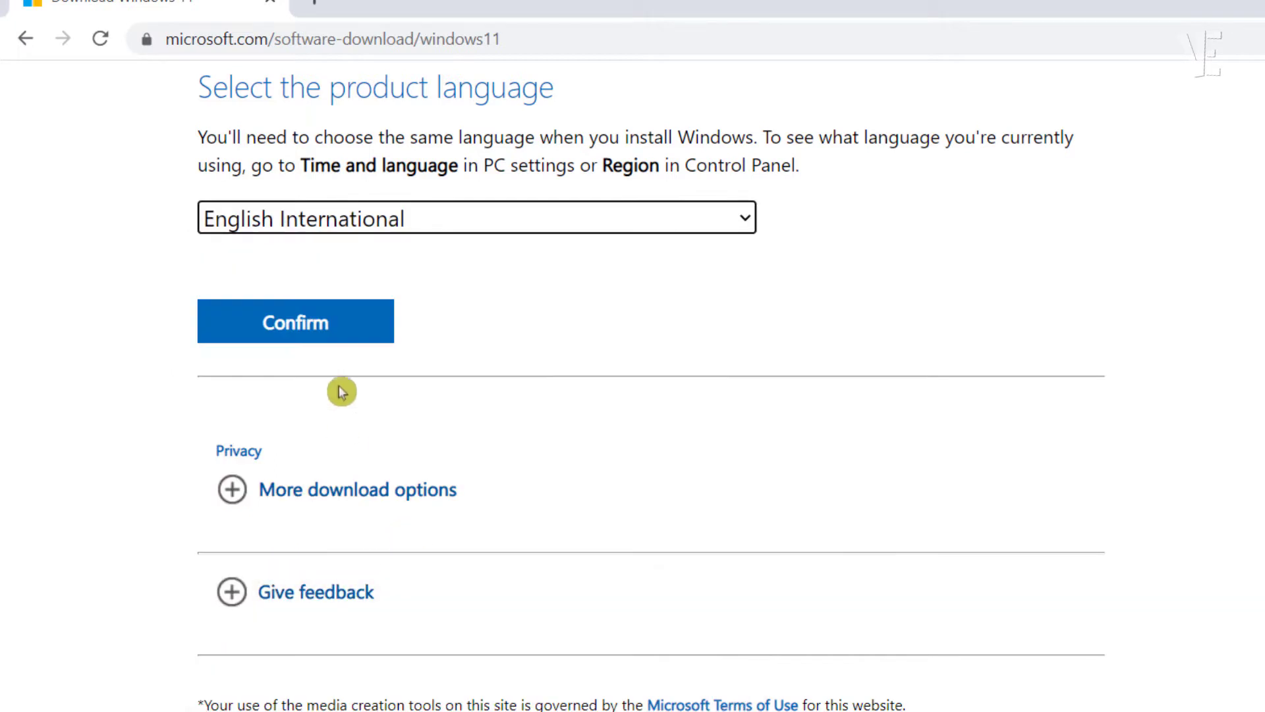
click(321, 327)
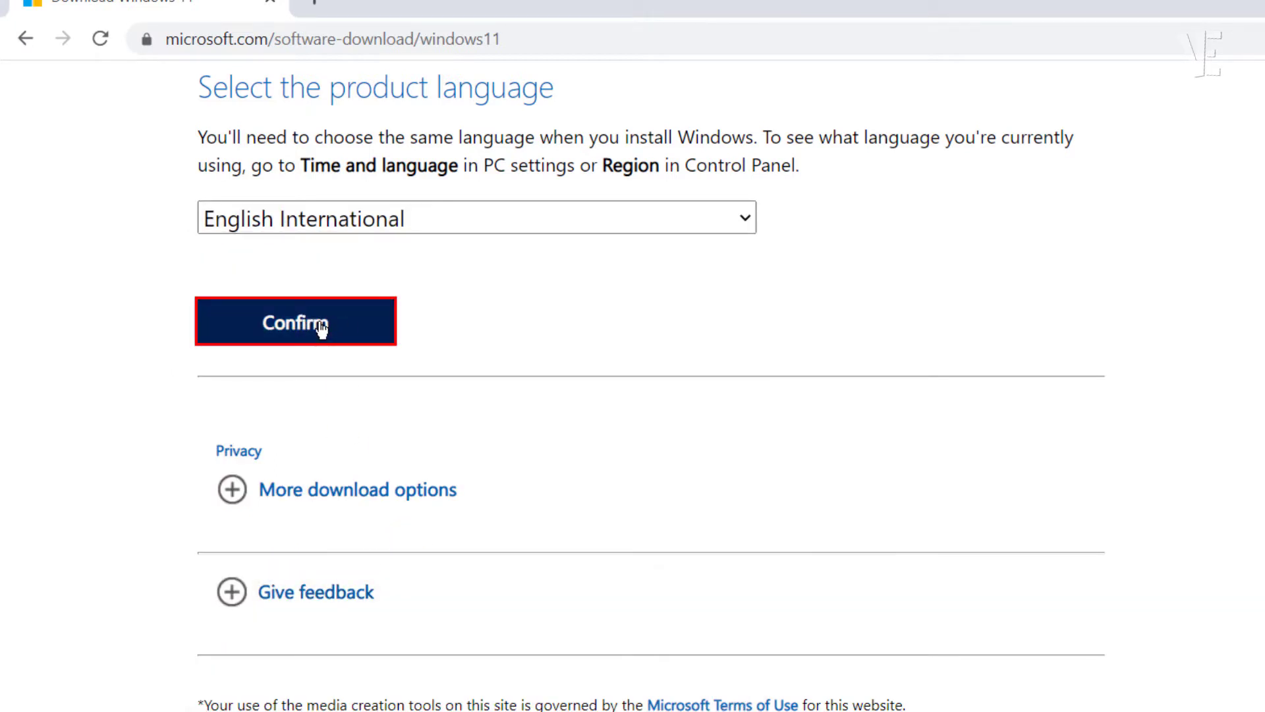
Step: Request the 64-bit Windows 11 English International ISO, then cancel the download without adding any site exception
scroll(466, 361, up, 3)
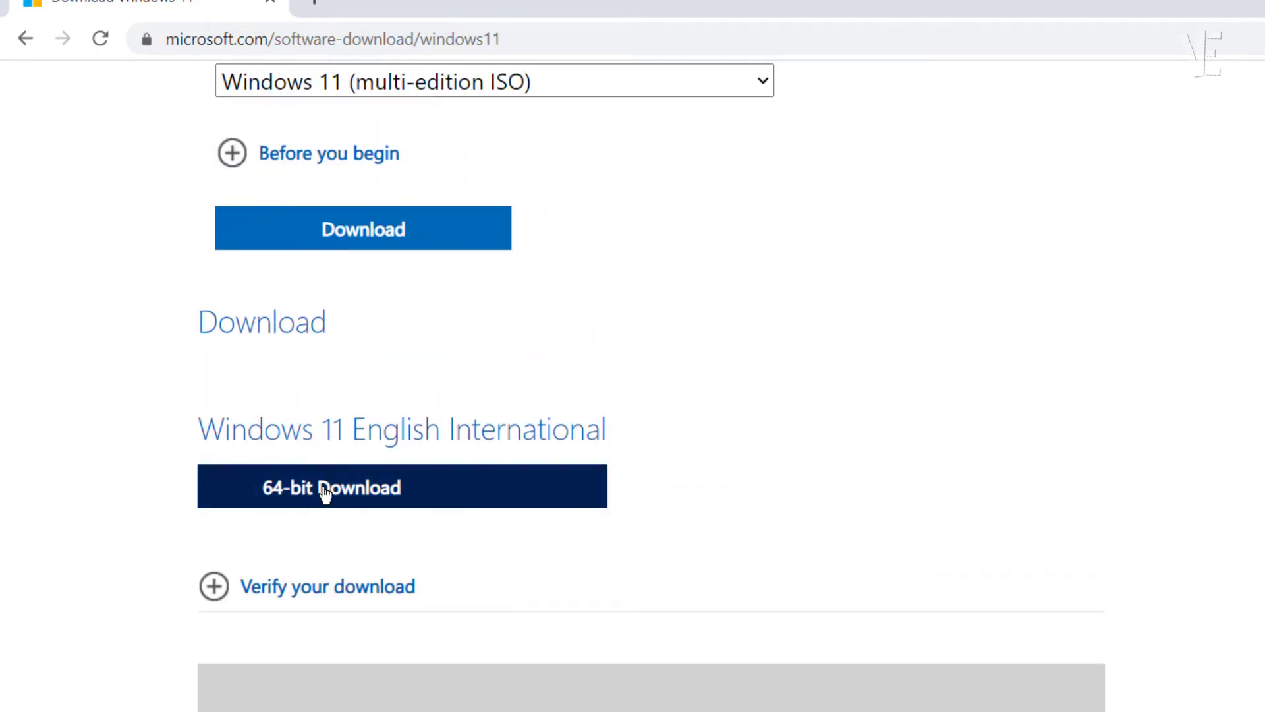
click(325, 491)
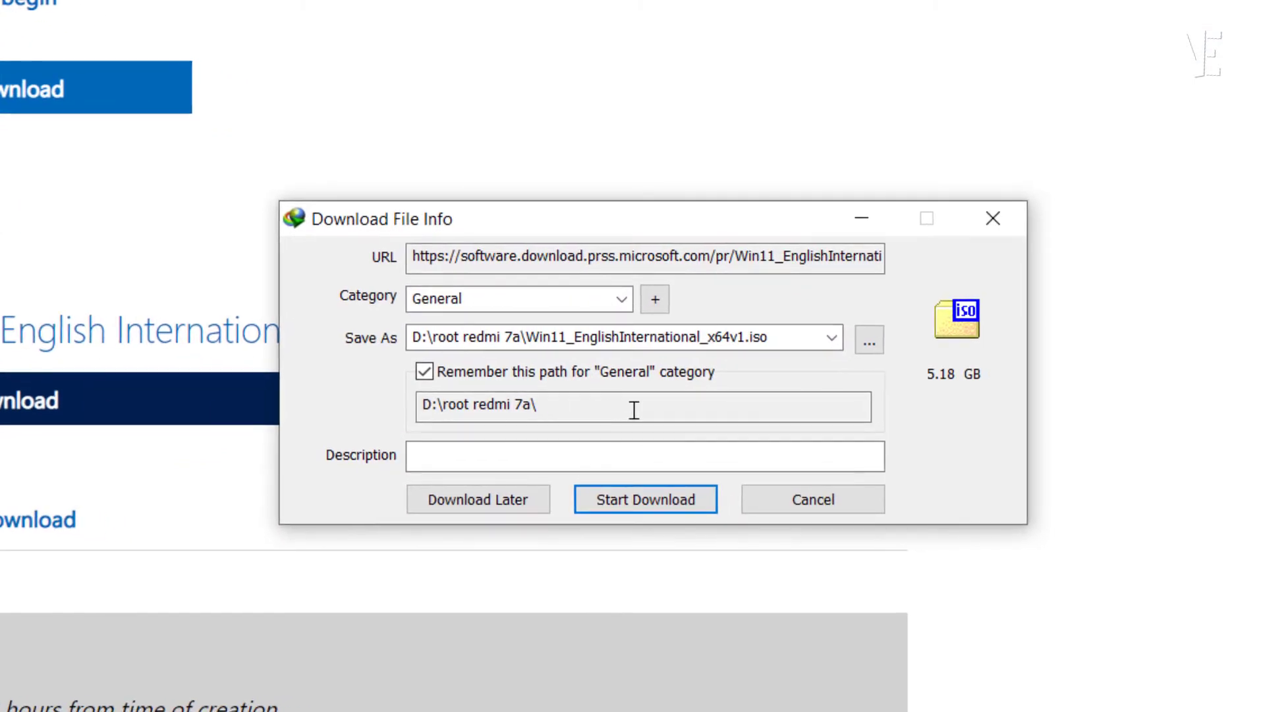
click(786, 341)
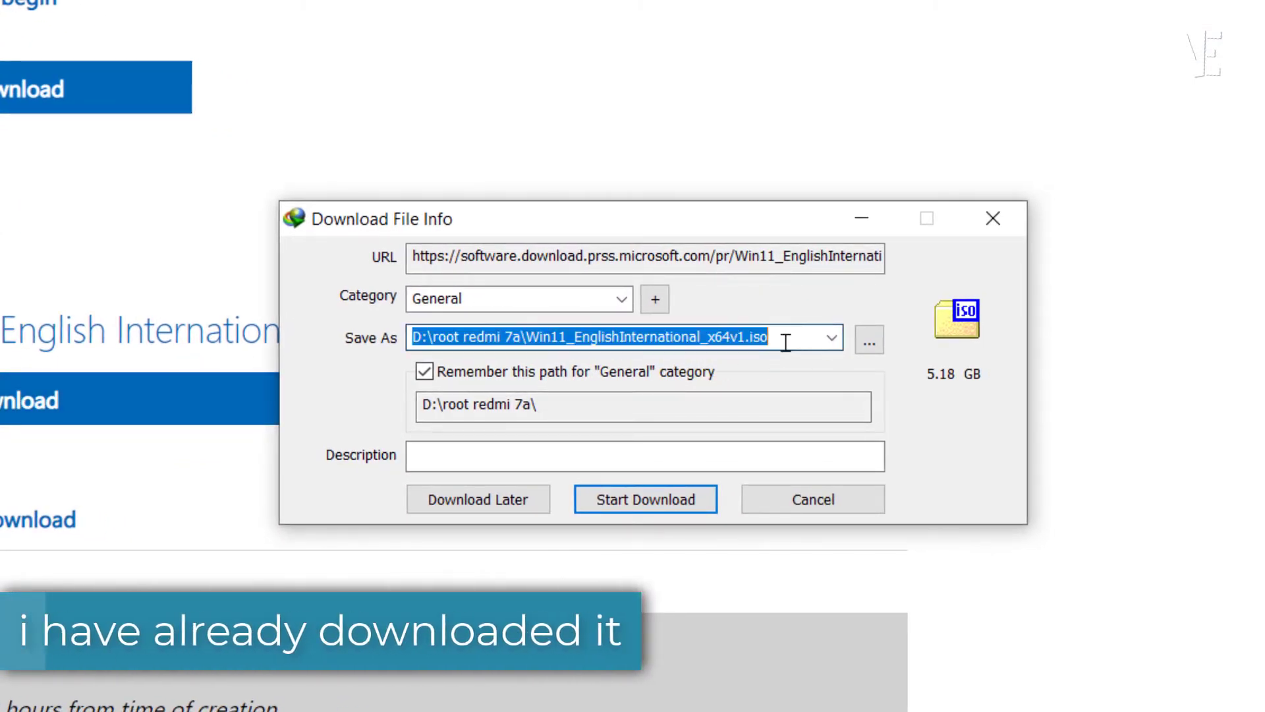
click(786, 342)
drag(794, 340, 745, 337)
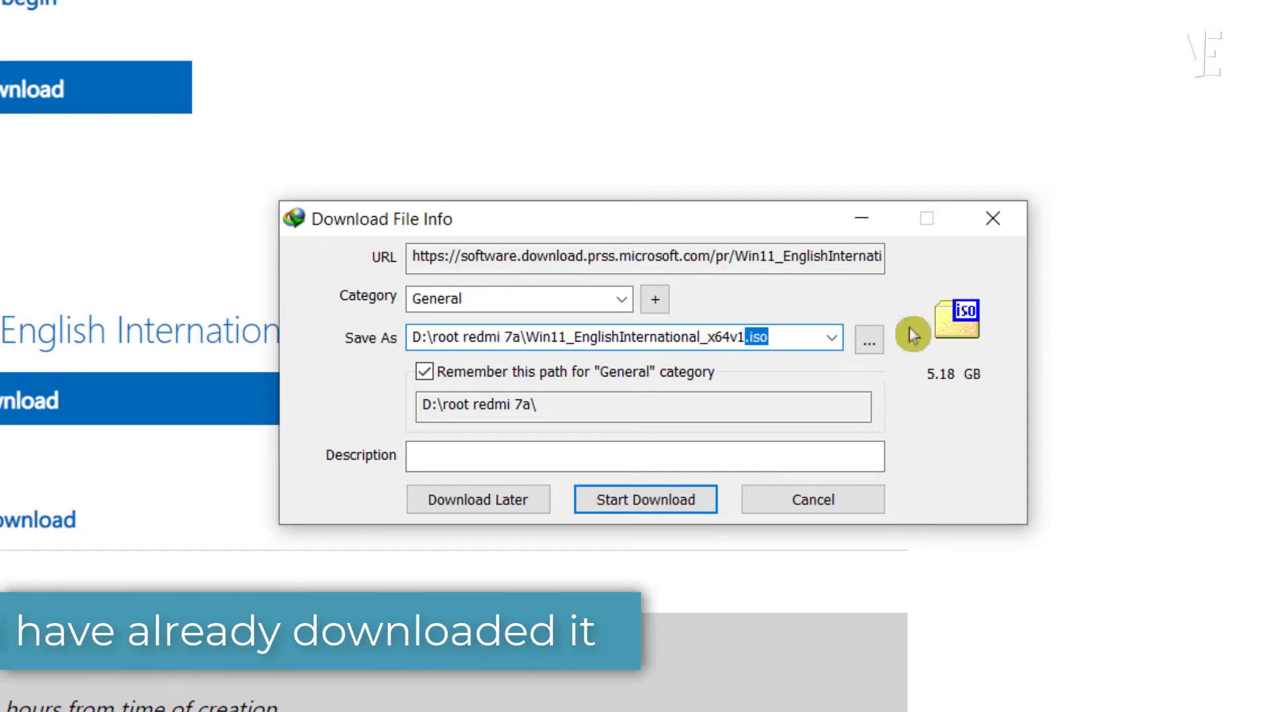
click(854, 511)
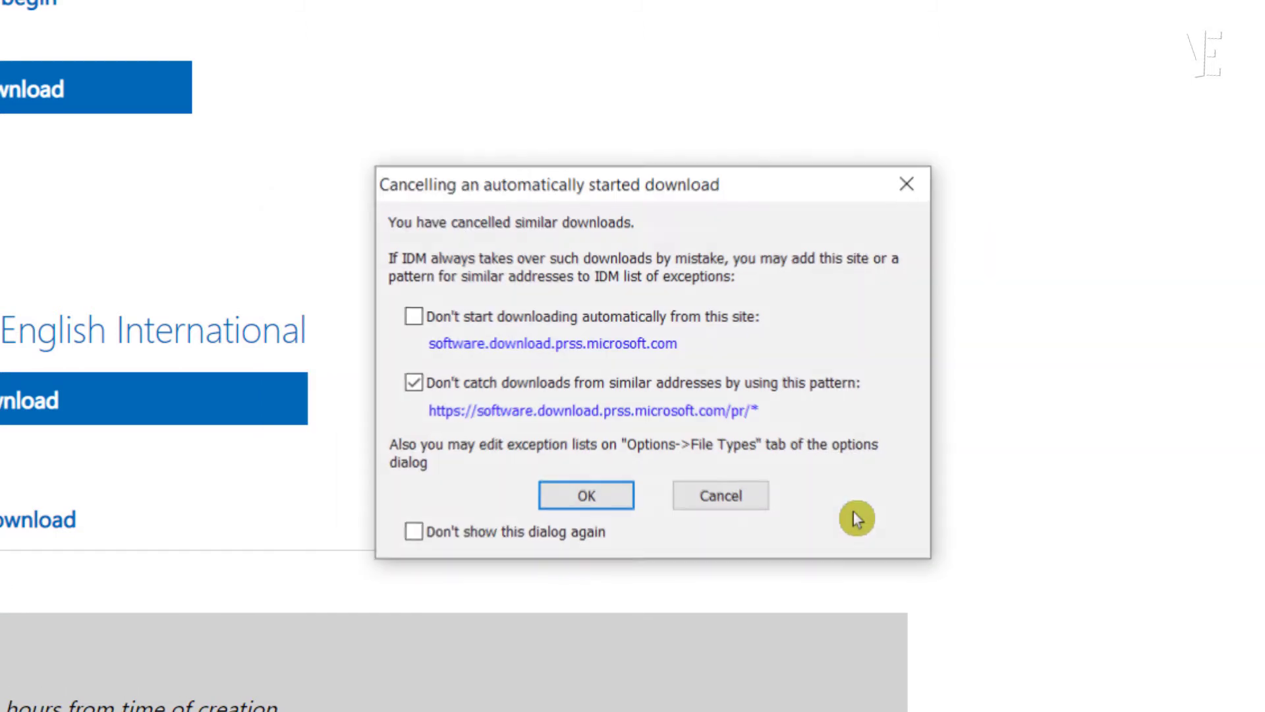
click(748, 500)
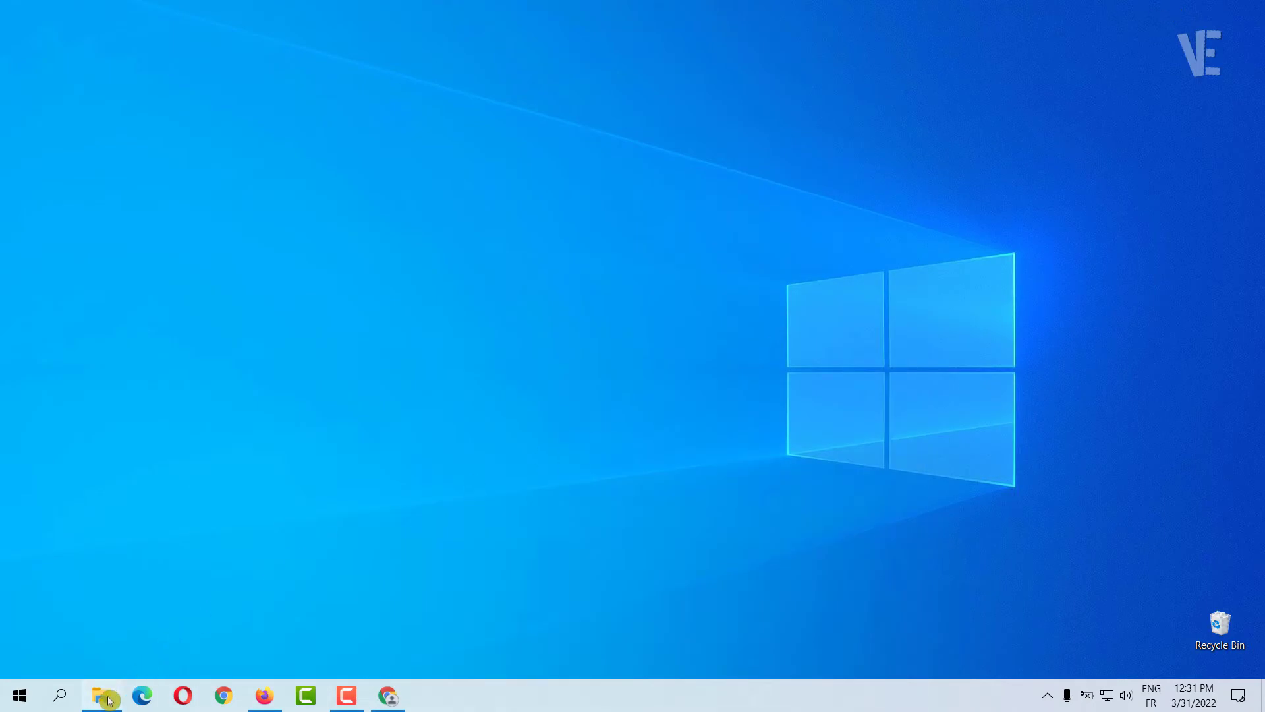
Step: Switch to File Explorer and check the Win11_EnglishInternational_x64v1.iso file name in the windows firmware ISO folder
click(105, 697)
drag(350, 467, 308, 394)
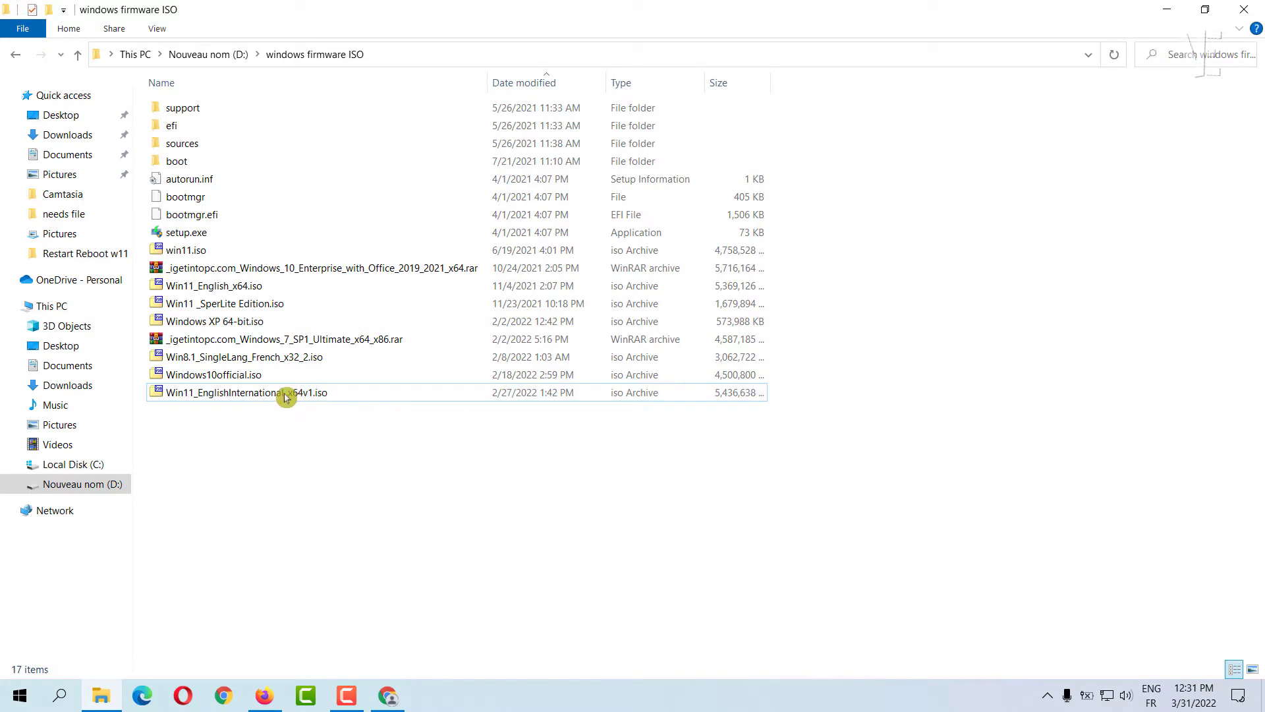
key(F2)
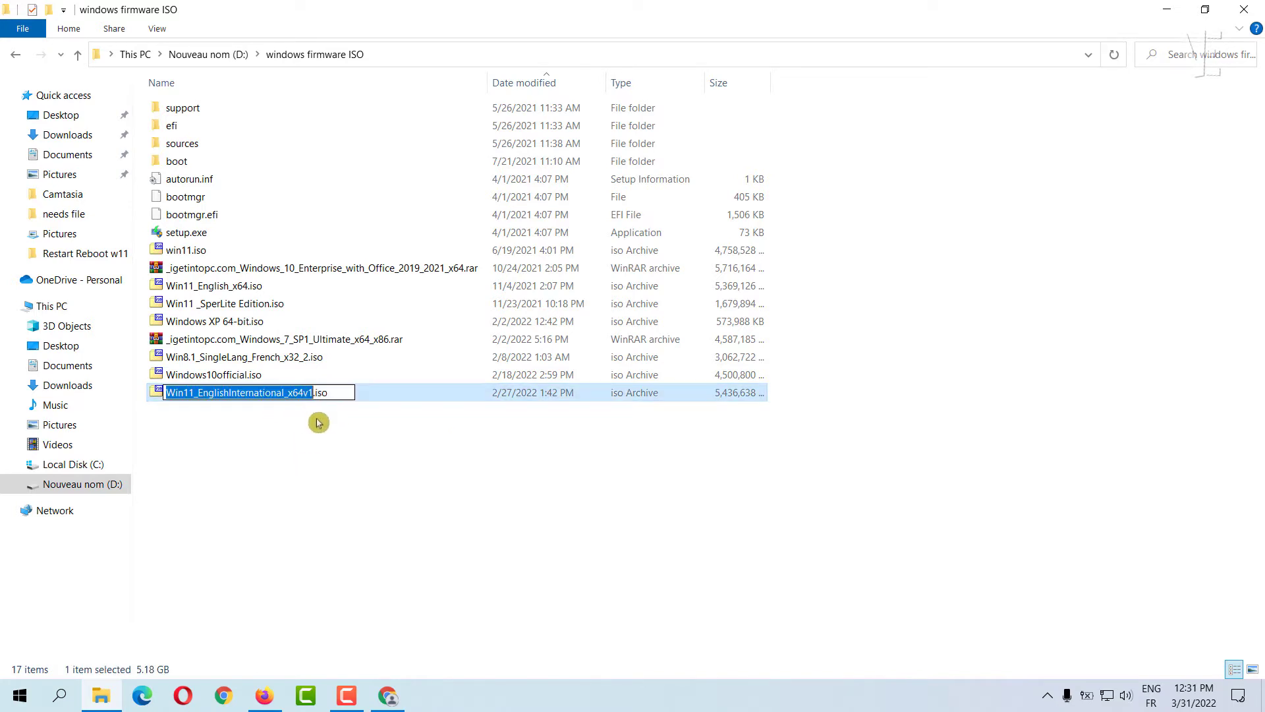
click(1174, 11)
Step: Switch back to Chrome, search for "rufus" and open the rufus.ie website
click(390, 697)
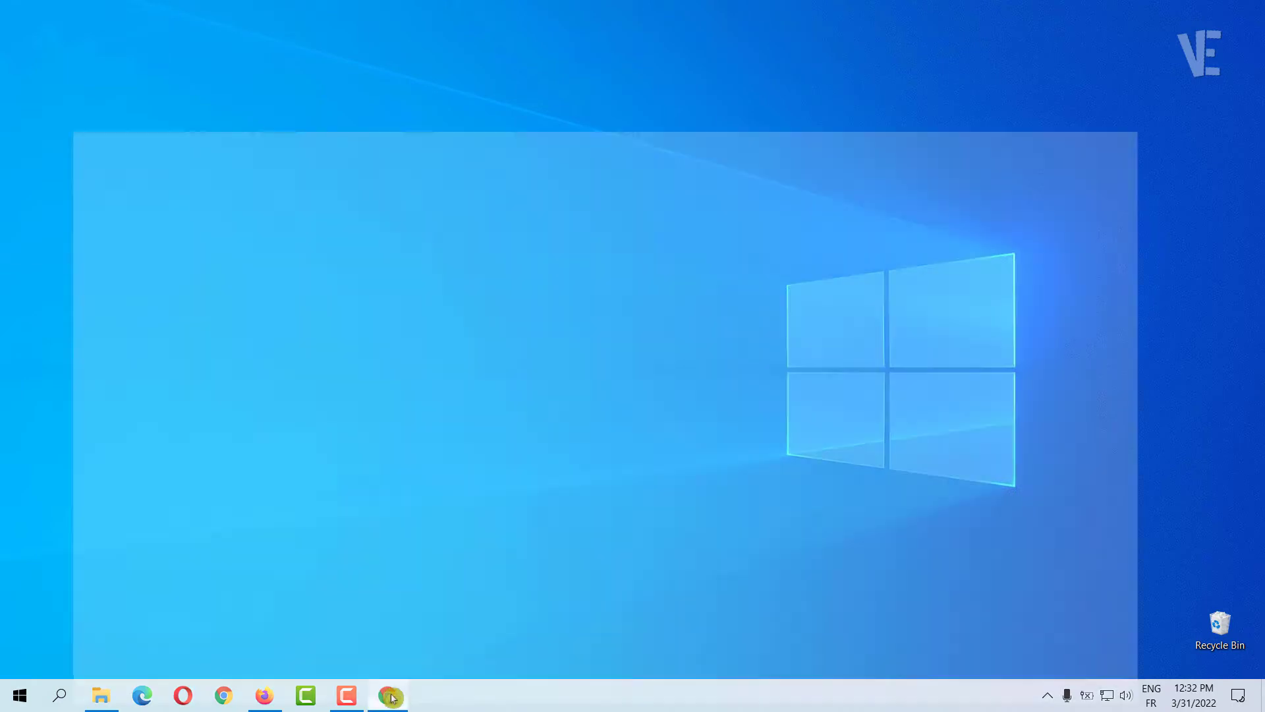
click(387, 43)
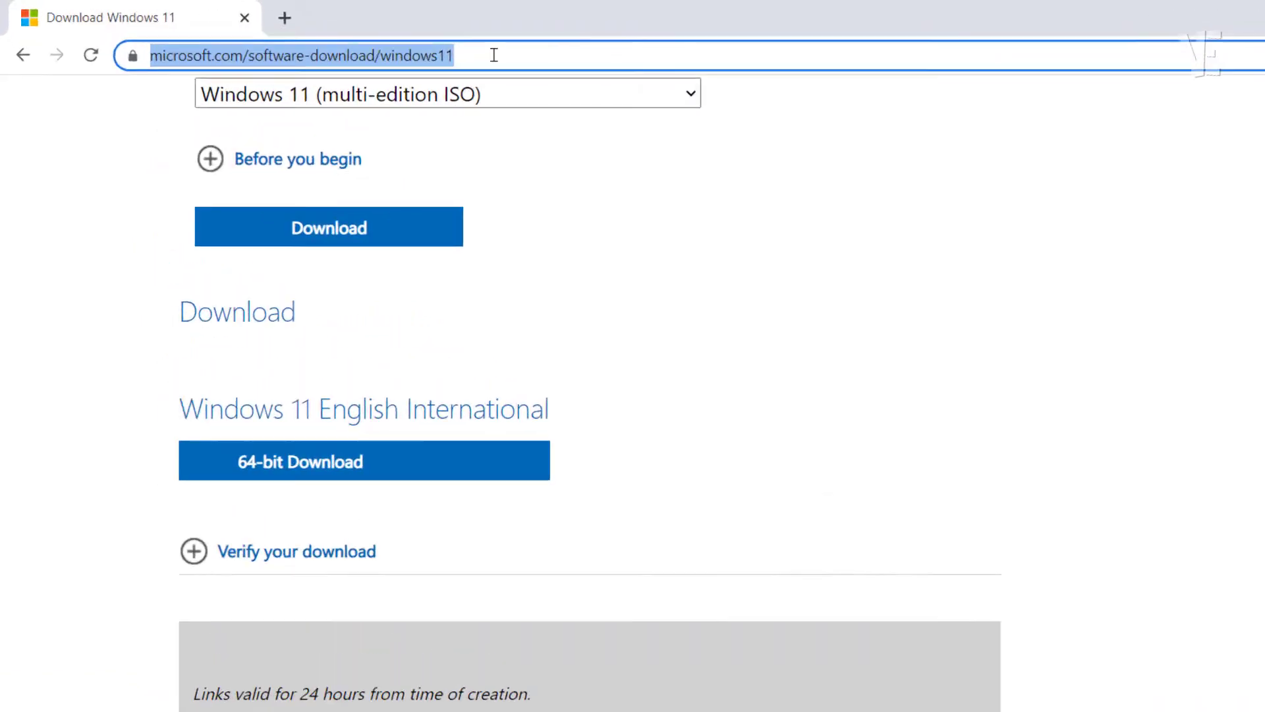
text(RUFU)
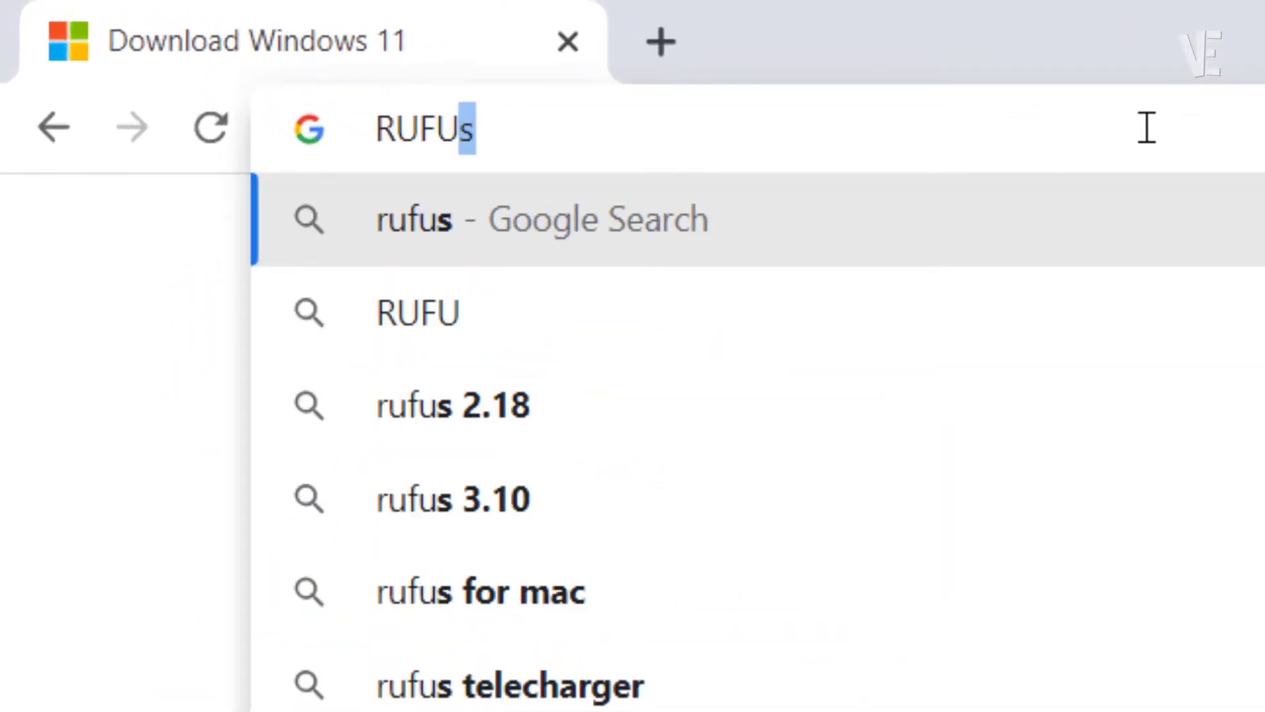
text(S)
key(Return)
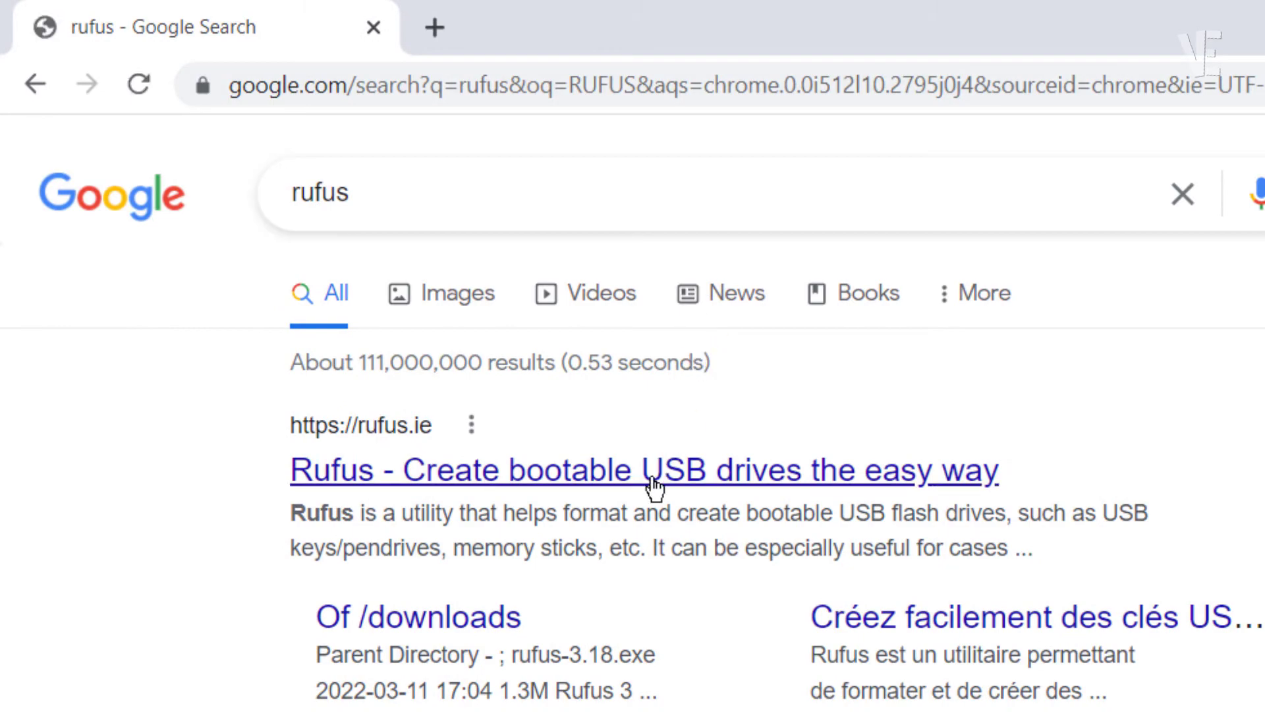
click(501, 479)
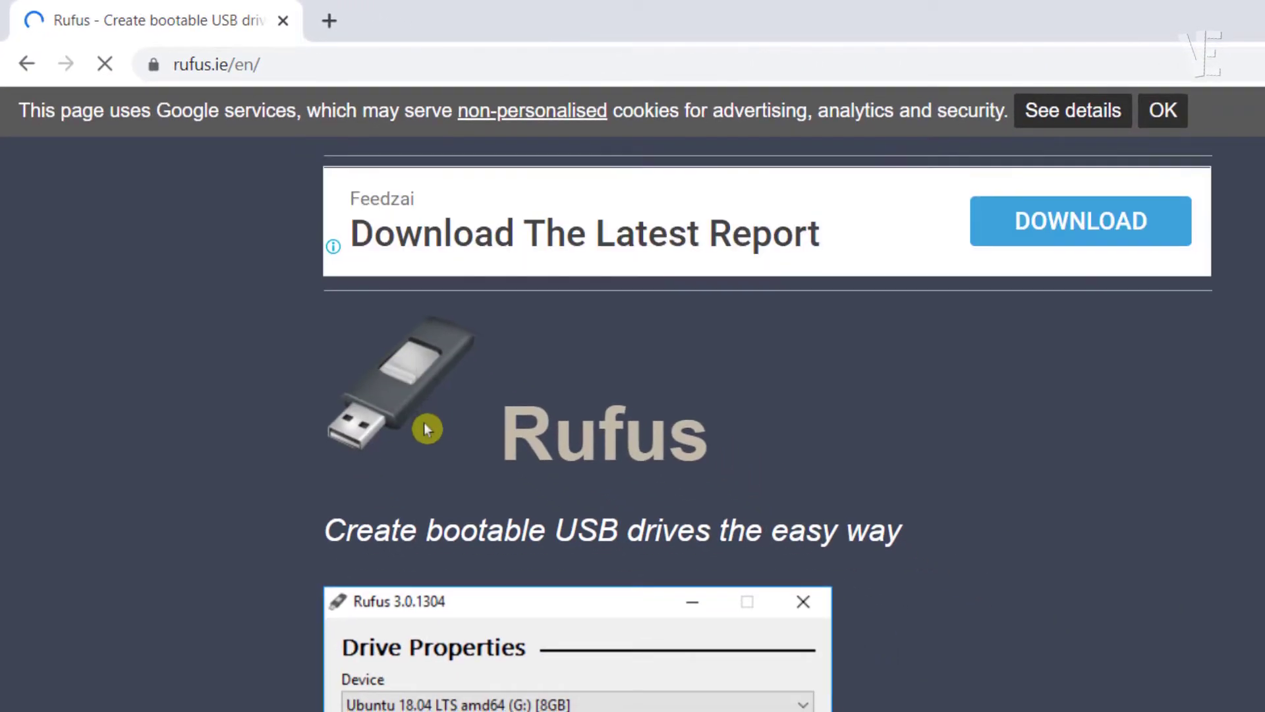
Step: Download Rufus 3.18 from the Download section of the rufus.ie page, saving it as rufus-3.18.exe
scroll(424, 425, down, 15)
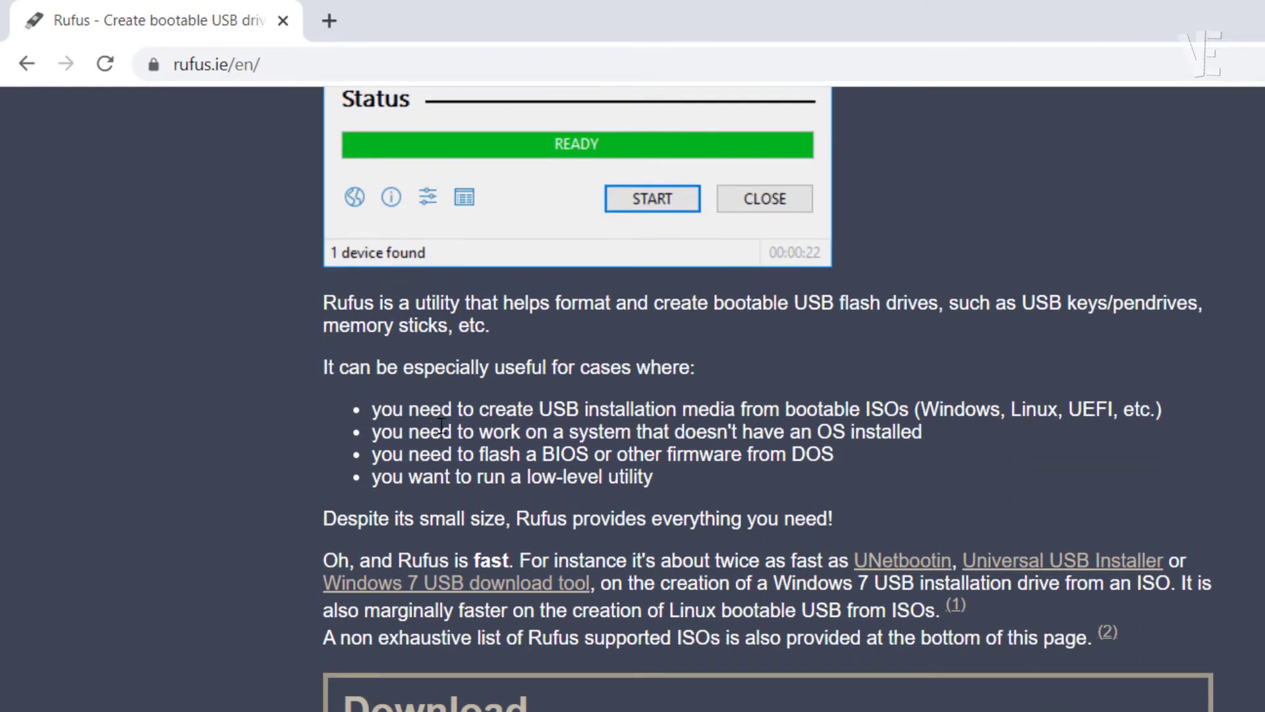
scroll(440, 425, down, 5)
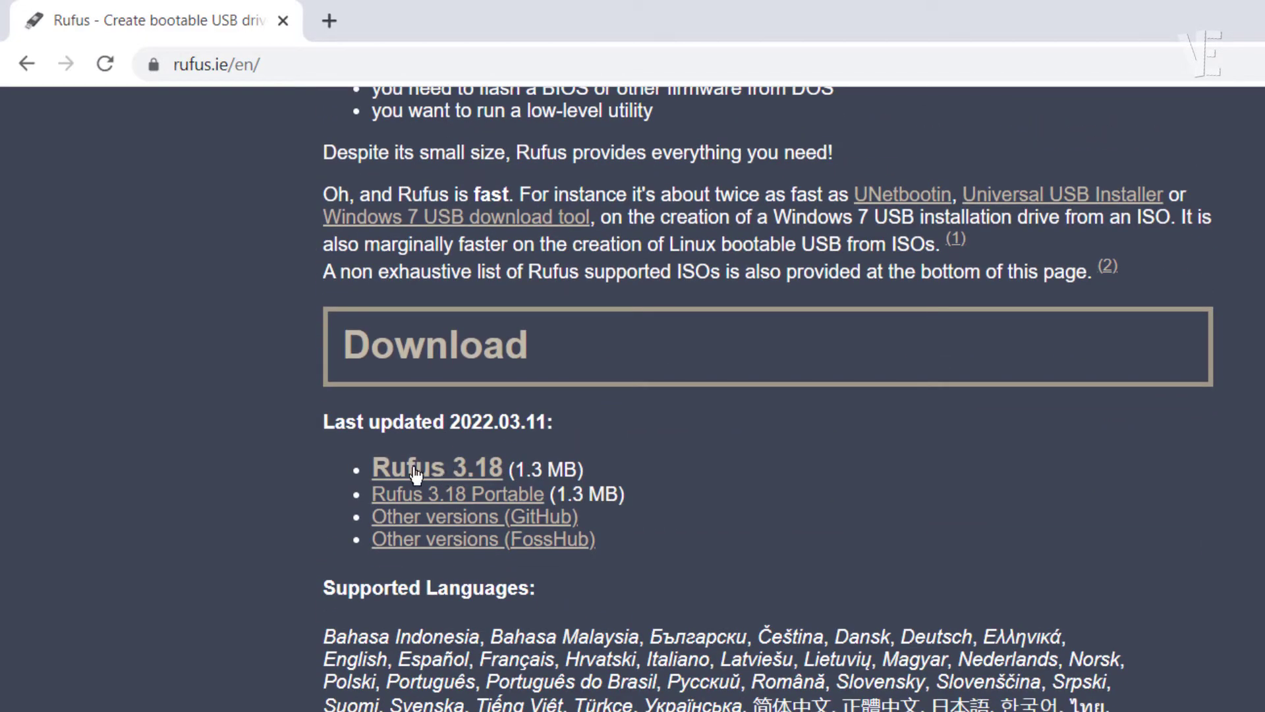
click(445, 473)
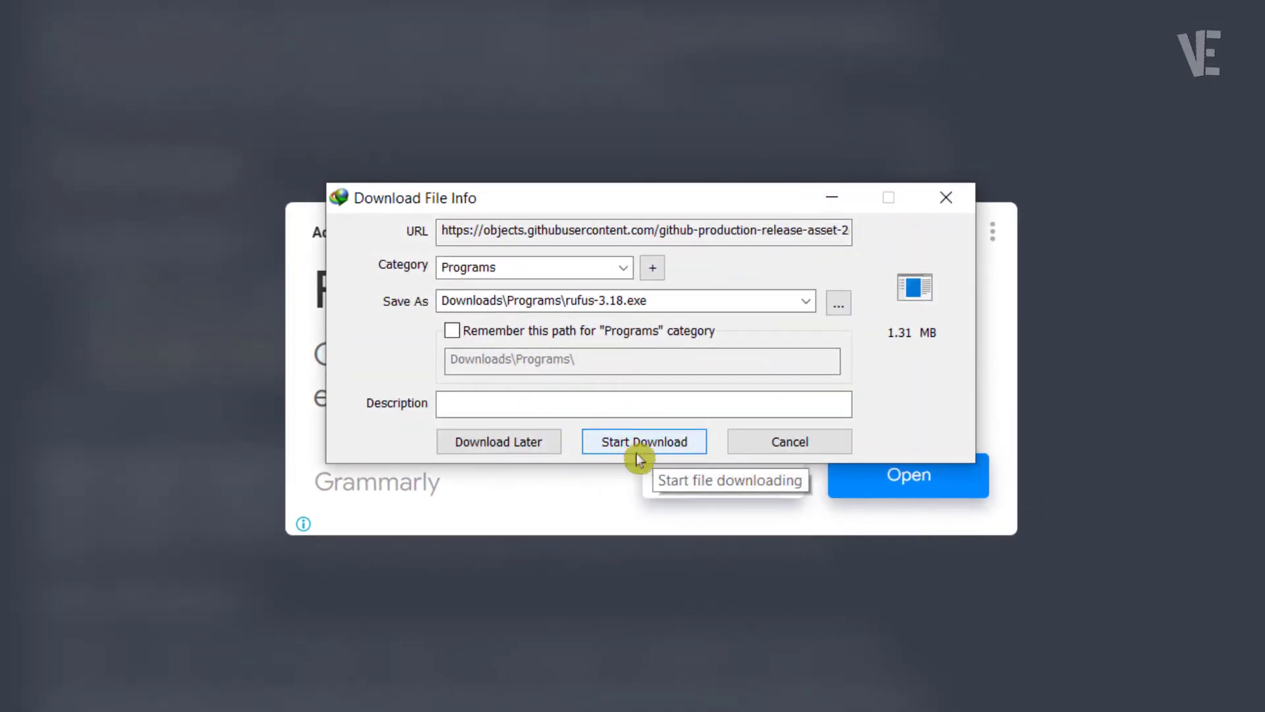
click(643, 448)
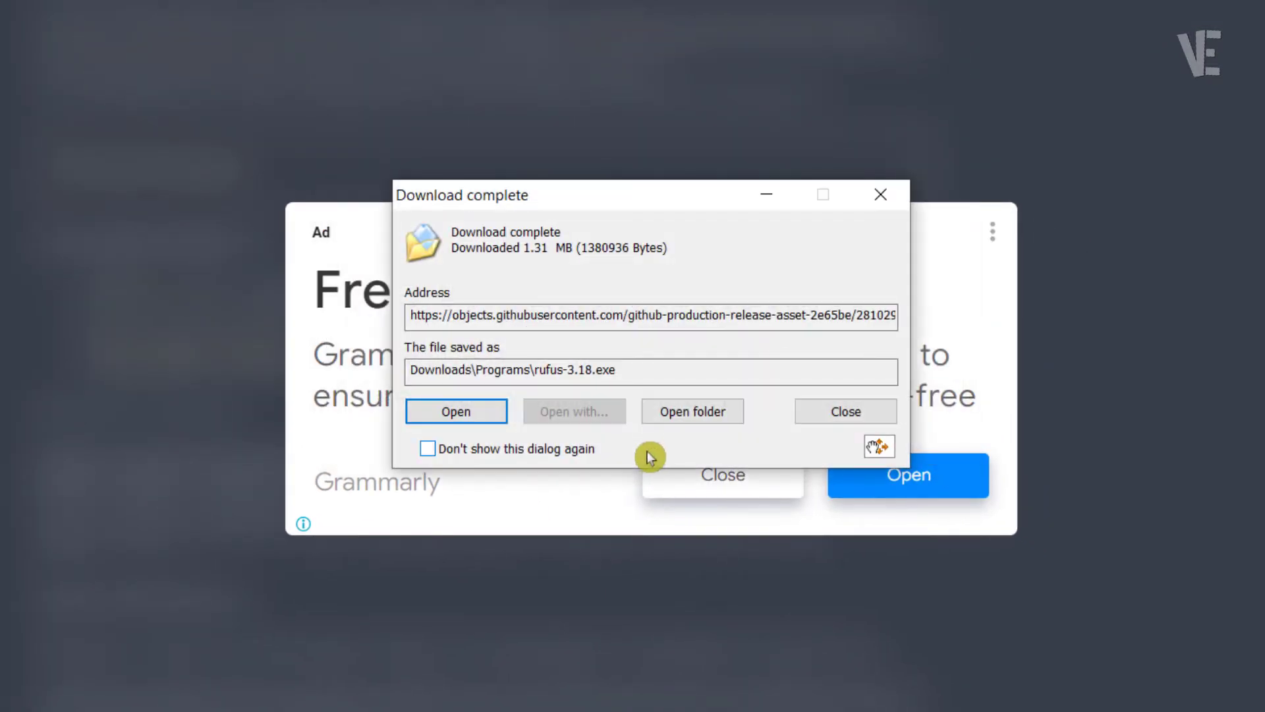
Step: Launch the downloaded rufus-3.18.exe with permission to make changes to the device, and minimize the browser window
click(465, 415)
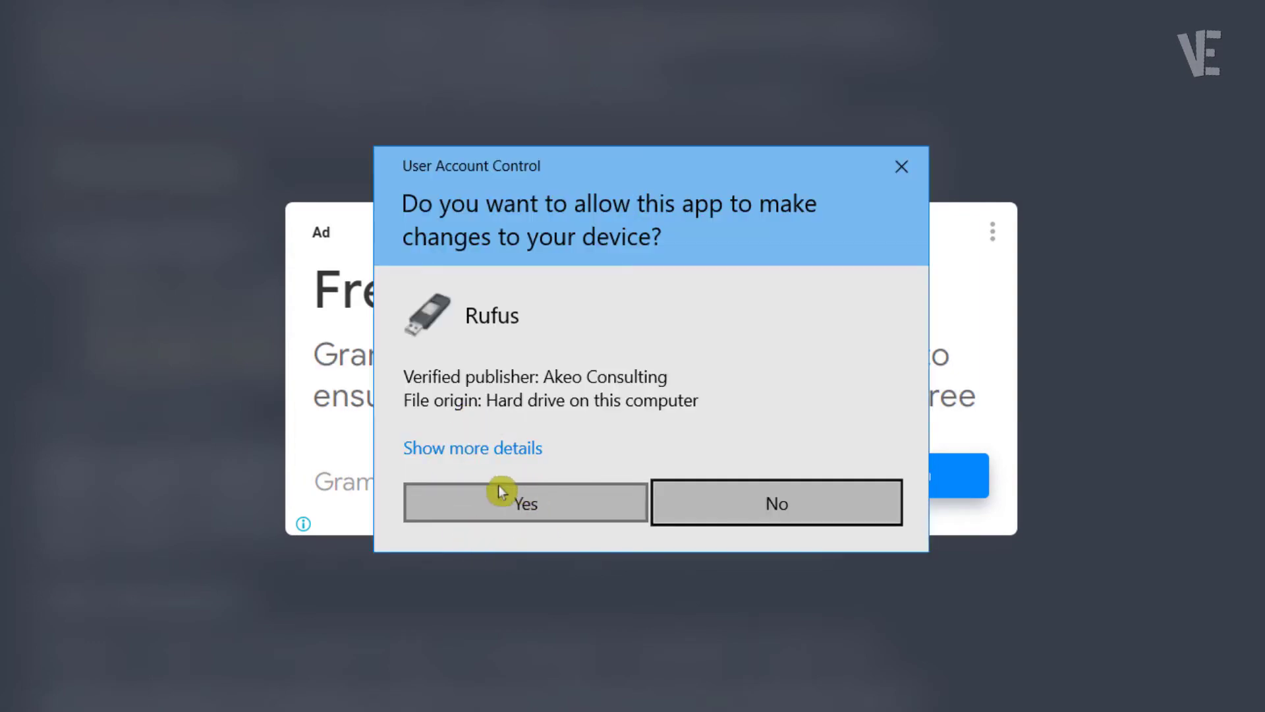
click(507, 508)
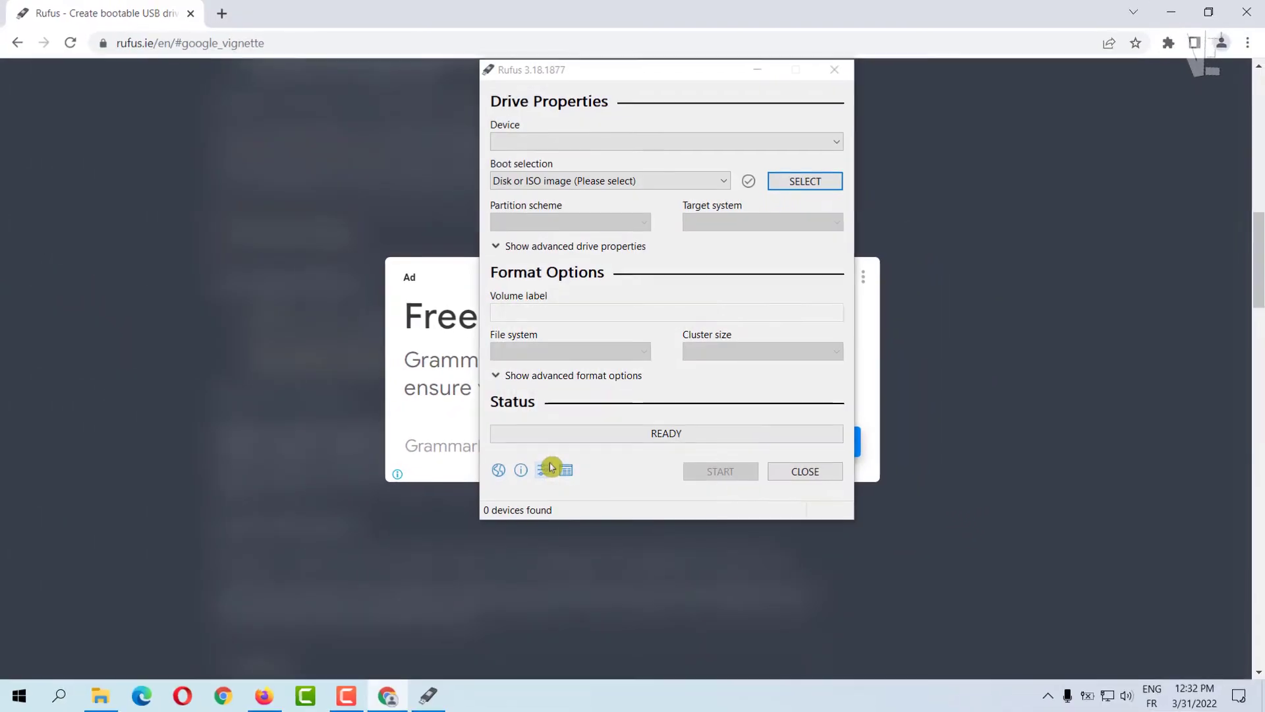
click(1177, 14)
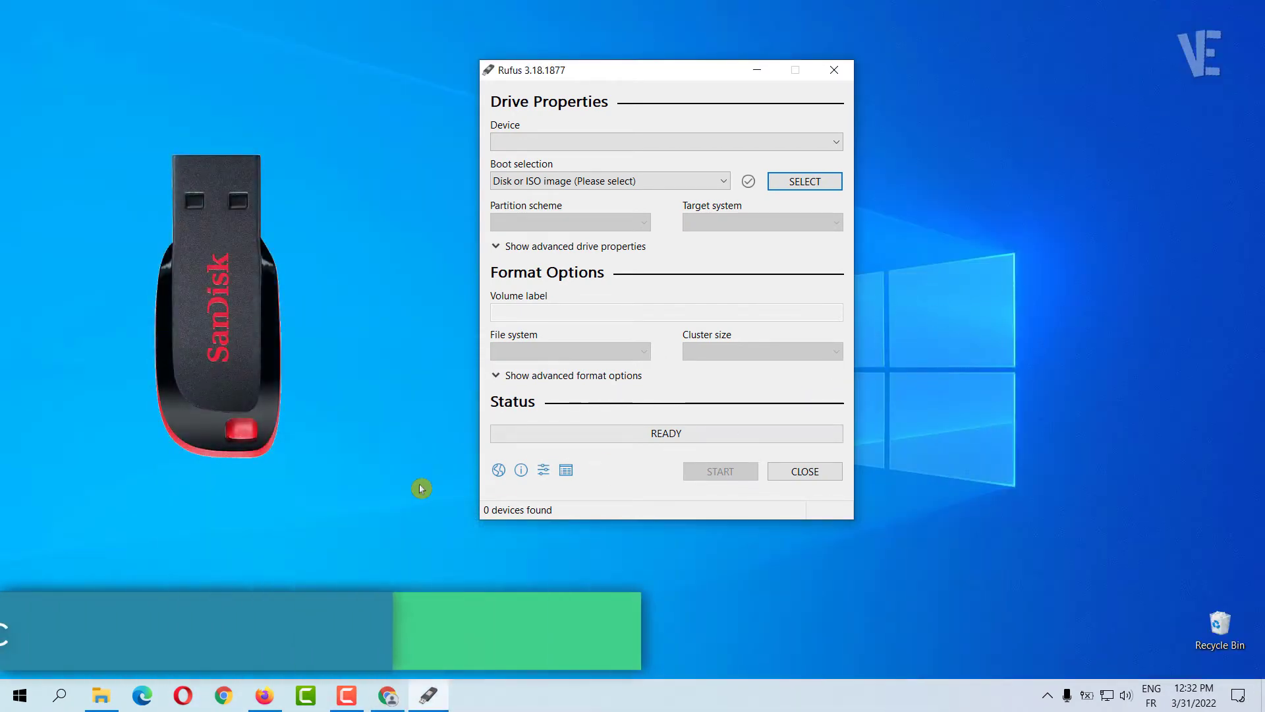
Step: Switch to File Explorer and open the format settings of the CCCOMA_X64FRE_EN-GB_DV9 (E:) USB drive under This PC
click(101, 695)
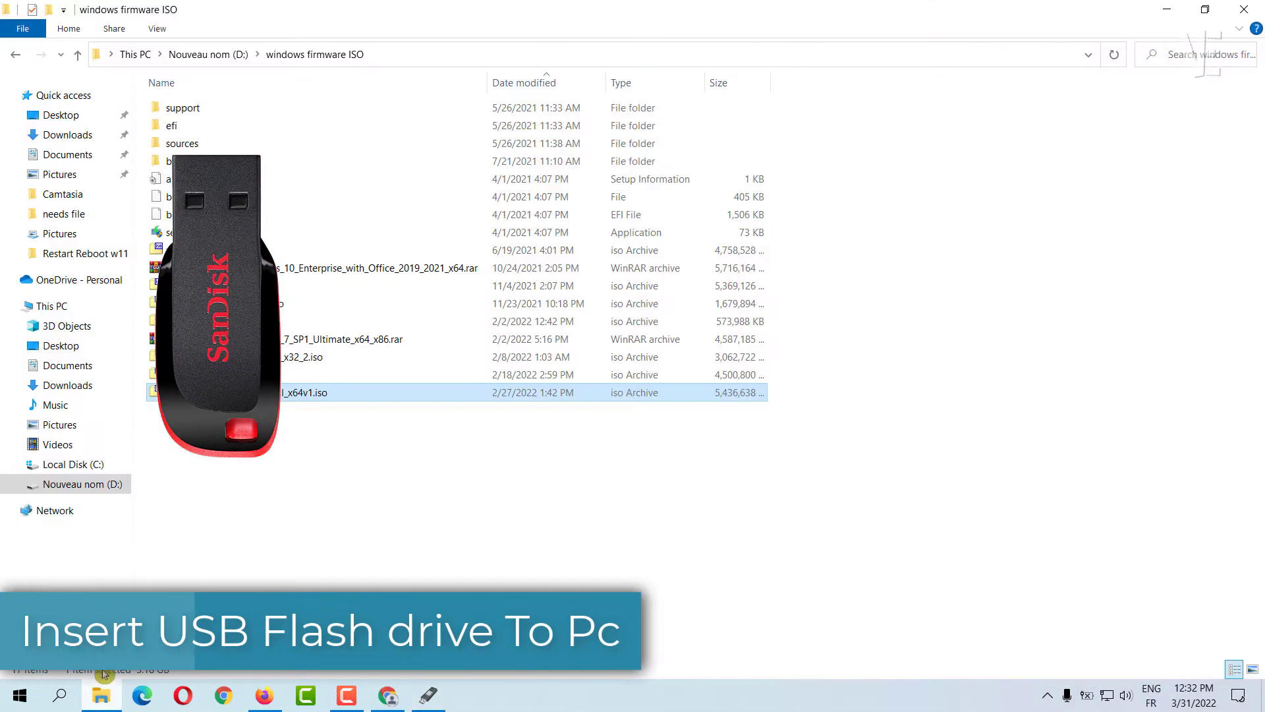
click(58, 307)
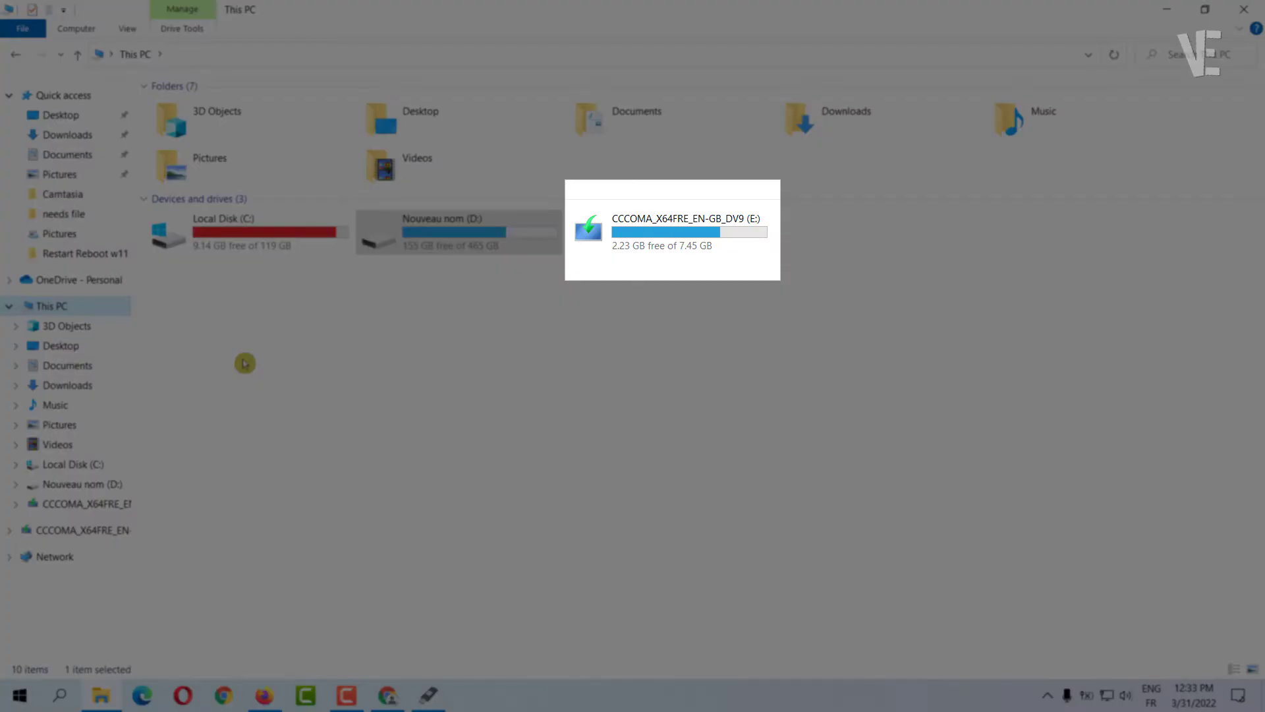
click(730, 276)
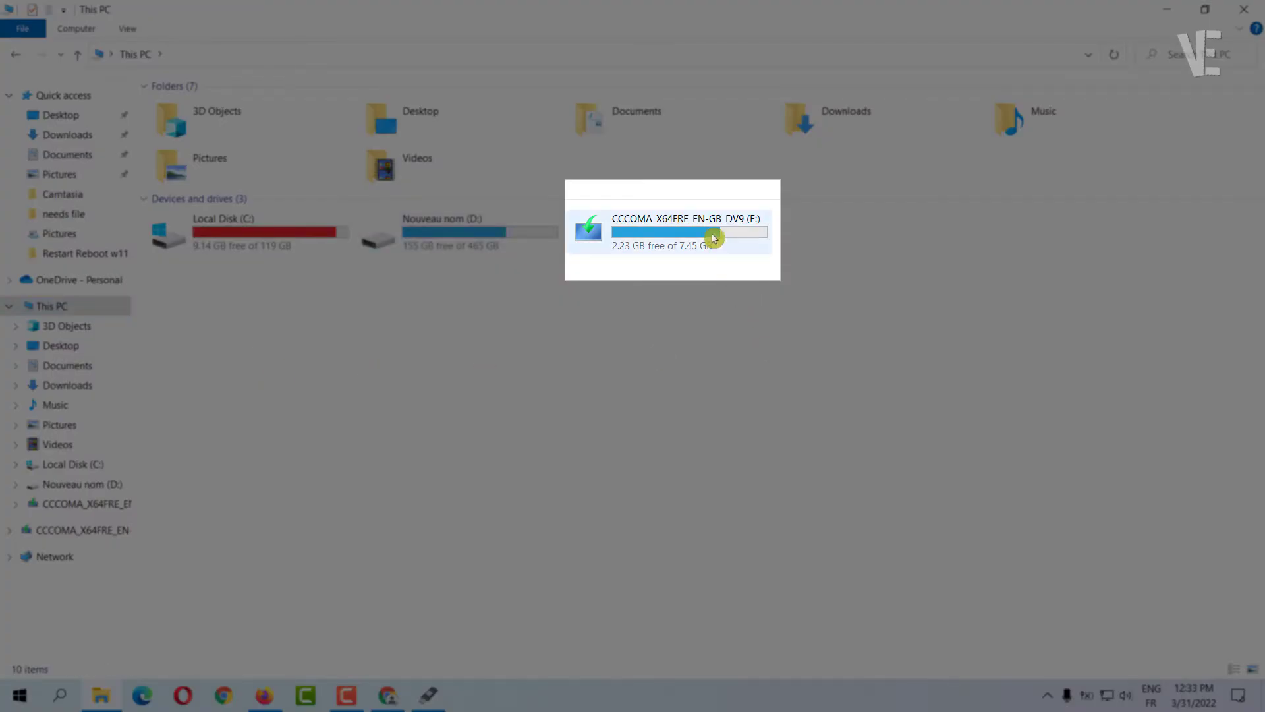
click(711, 241)
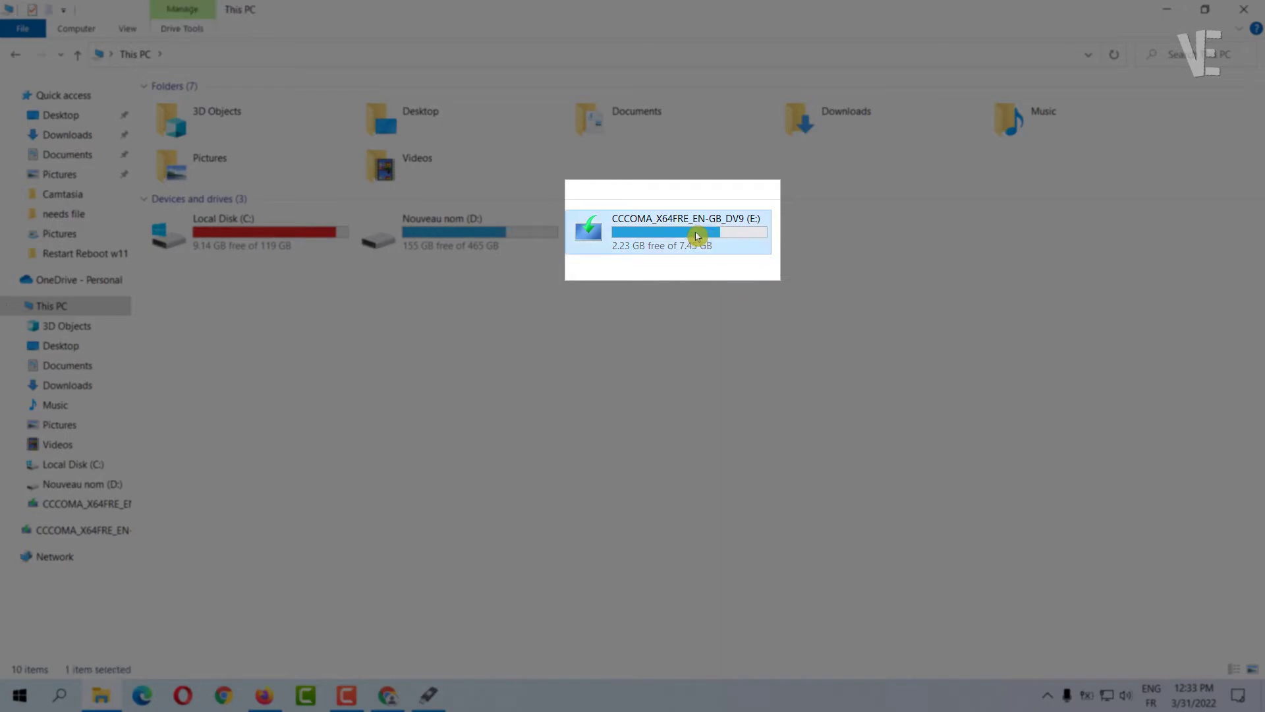
right_click(697, 236)
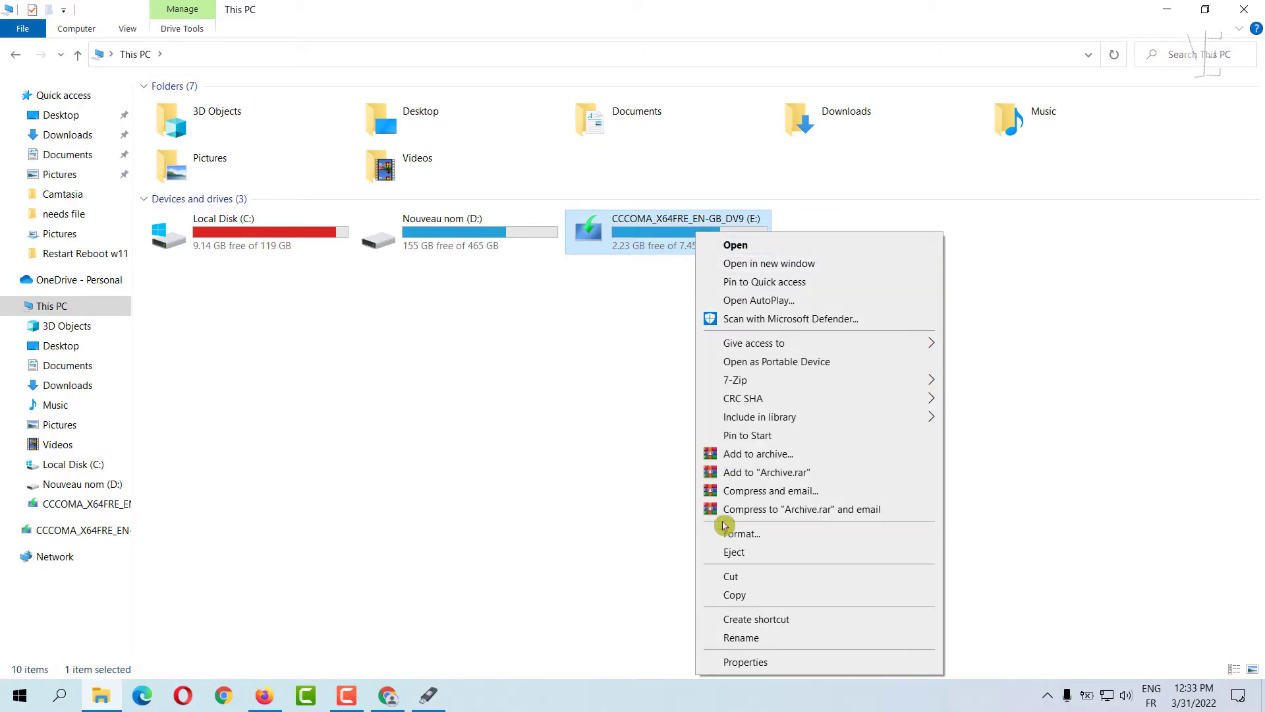
click(760, 538)
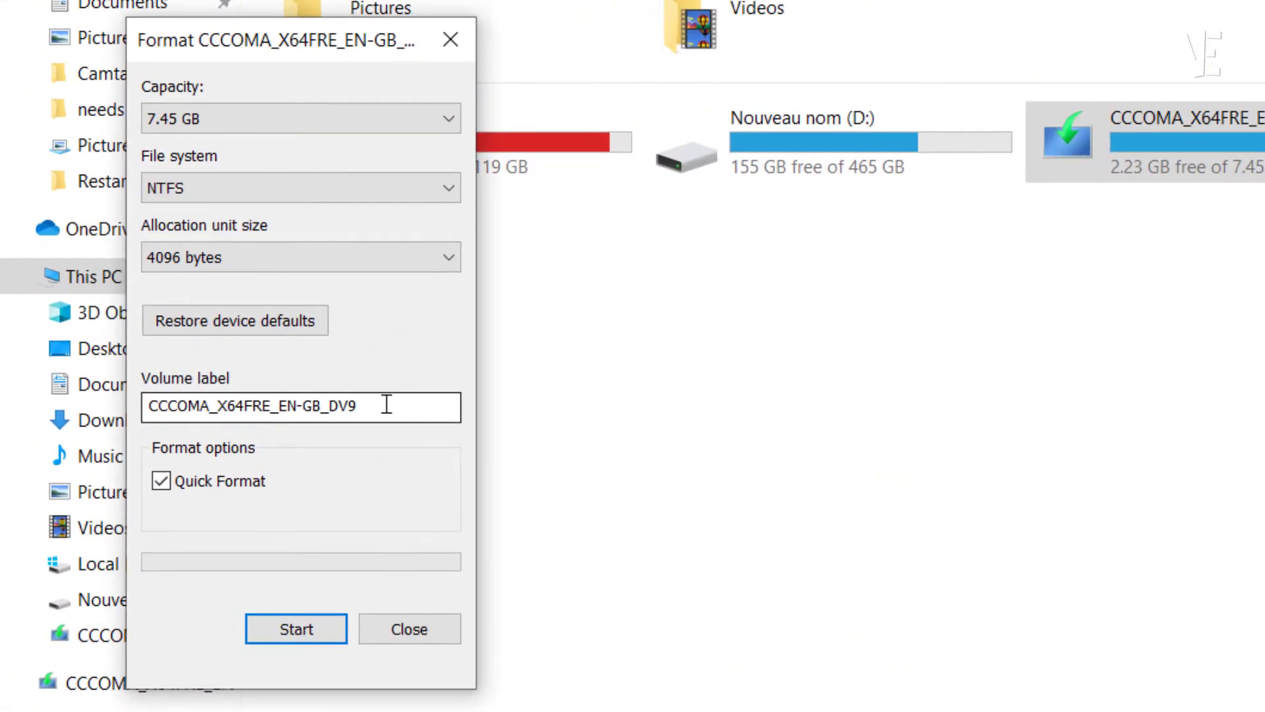
Step: Quick-format the USB drive as NTFS with the volume label WIN11, then close the format dialog and File Explorer
drag(387, 404, 57, 443)
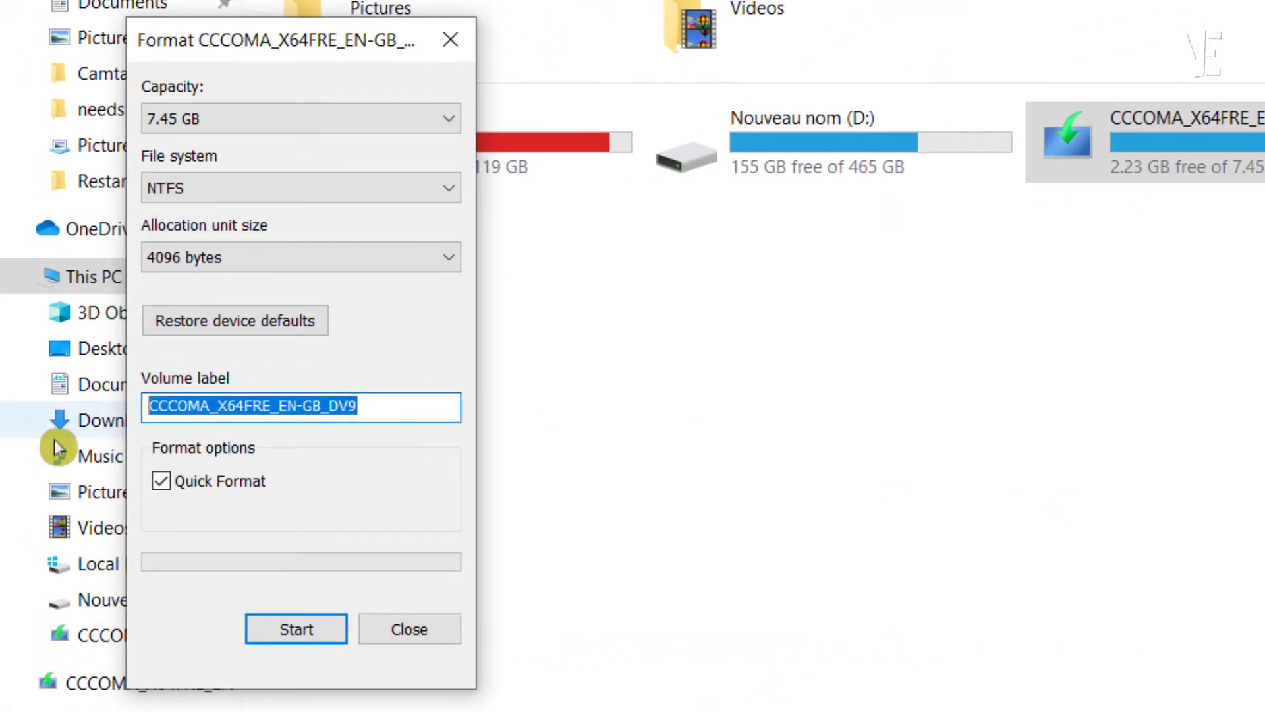
text(WIN11)
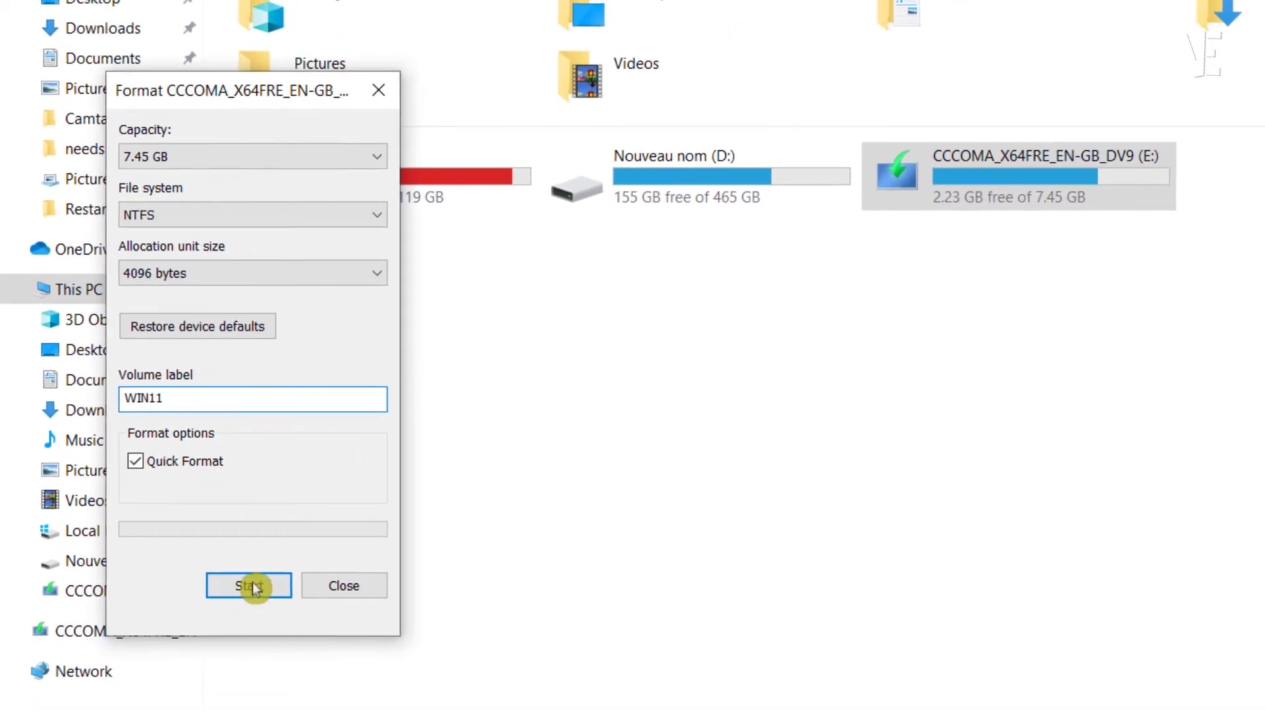
click(243, 590)
click(1026, 367)
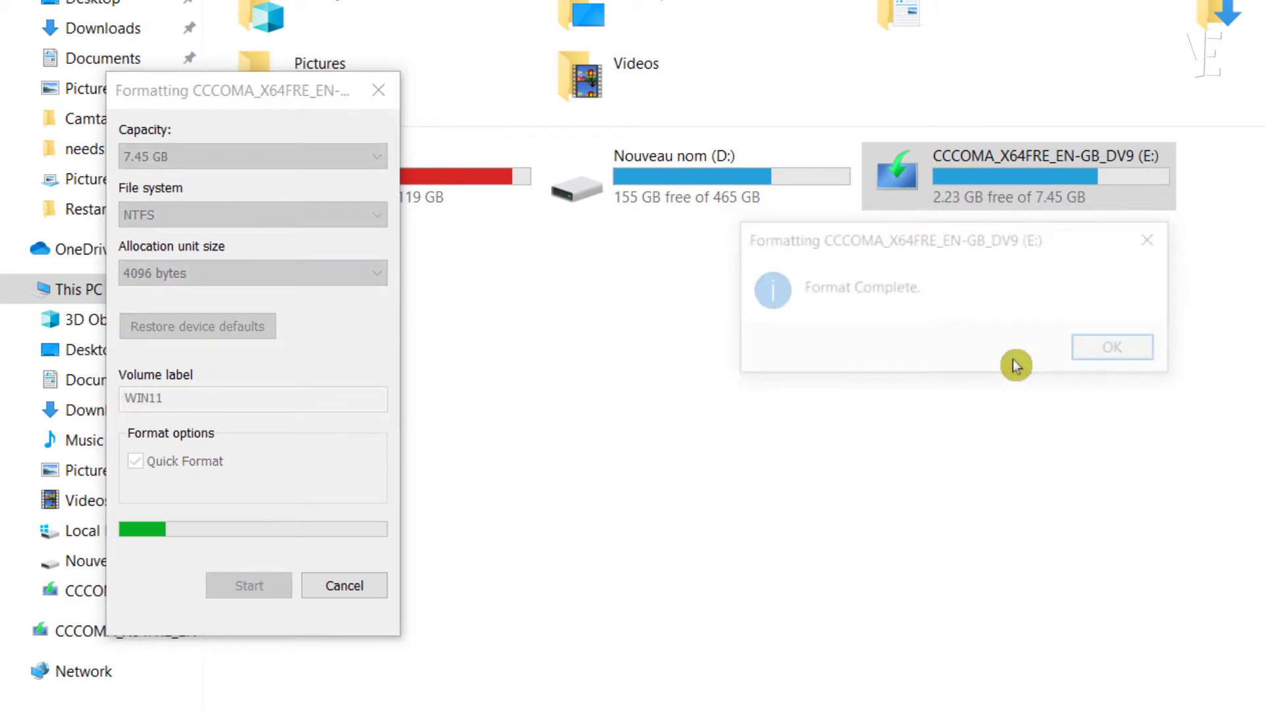
click(1105, 355)
click(342, 586)
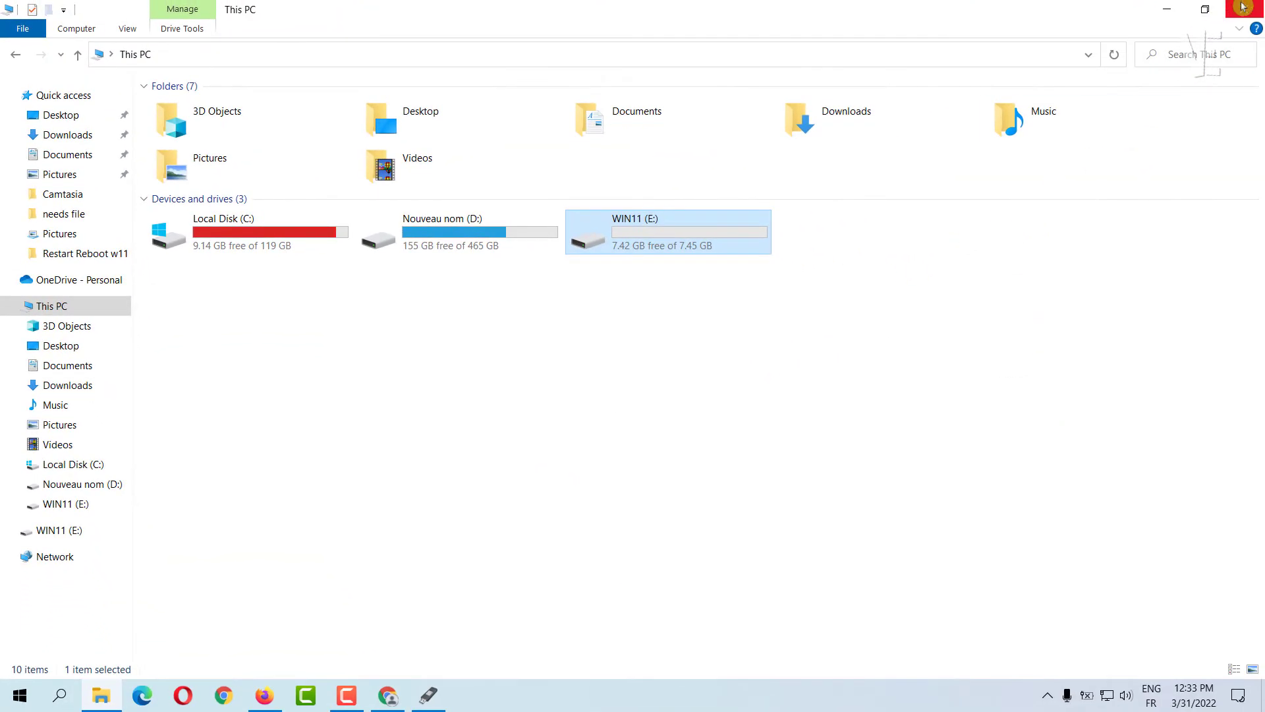
click(1242, 7)
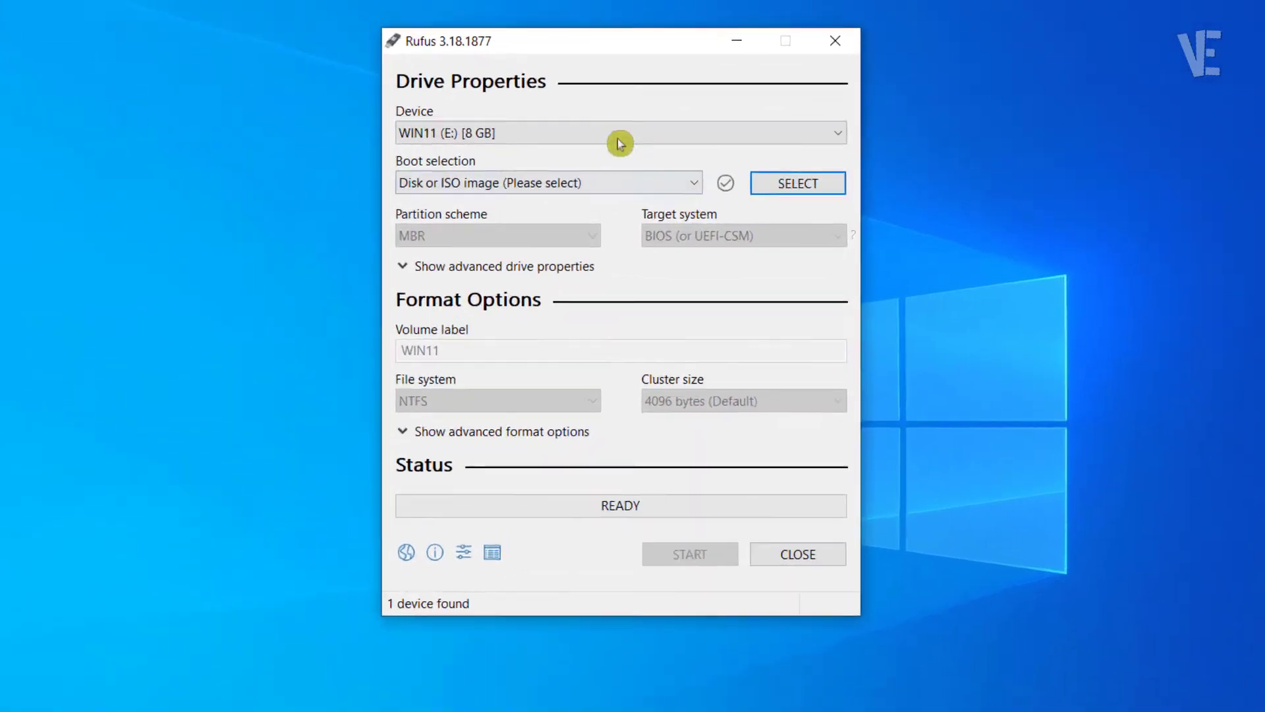
Step: In Rufus, choose WIN11 (E:) as the device and load Win11_EnglishInternational_x64v1.iso from D:\windows firmware ISO as the boot image
click(619, 140)
click(624, 154)
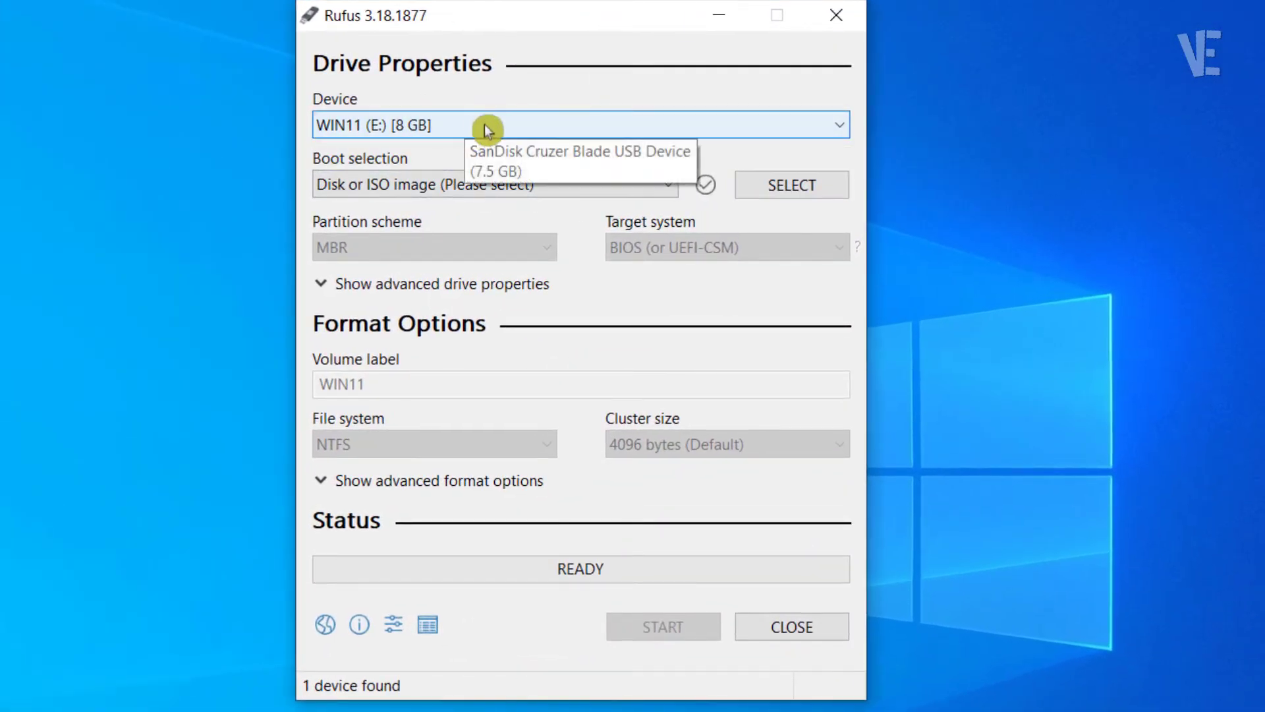
click(793, 191)
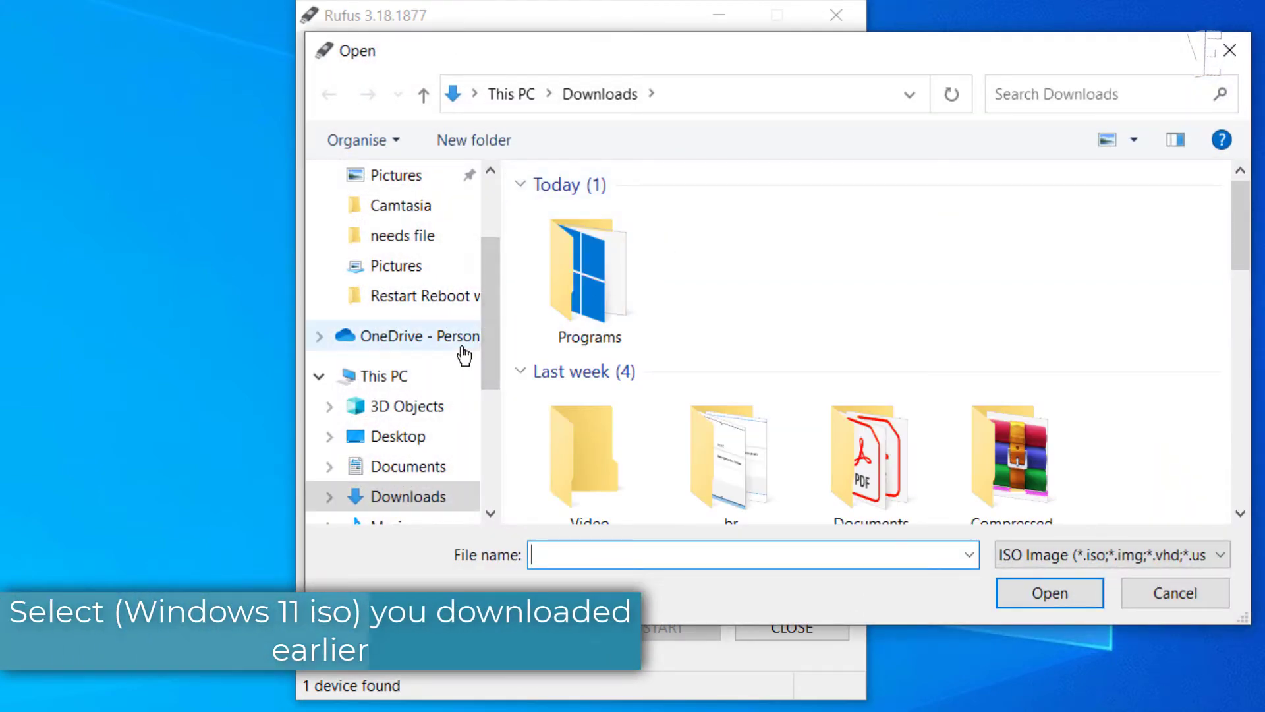
click(425, 376)
scroll(784, 386, down, 2)
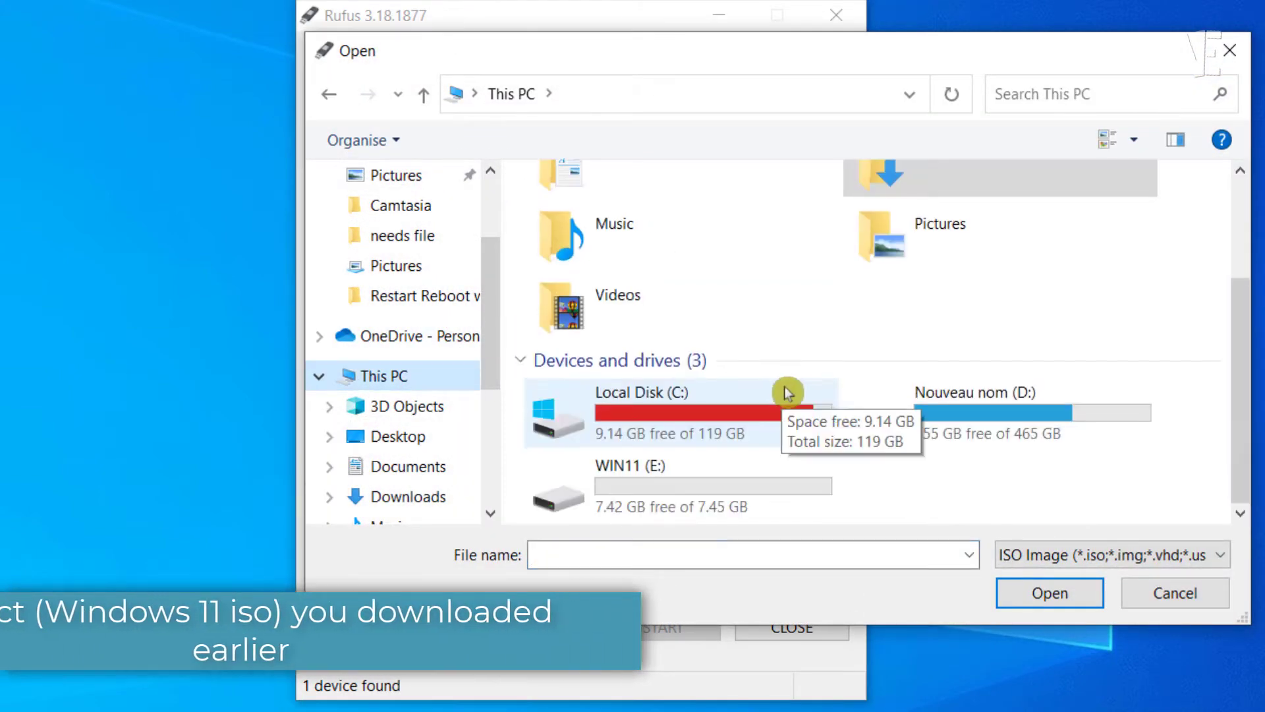
double_click(983, 419)
scroll(921, 417, down, 15)
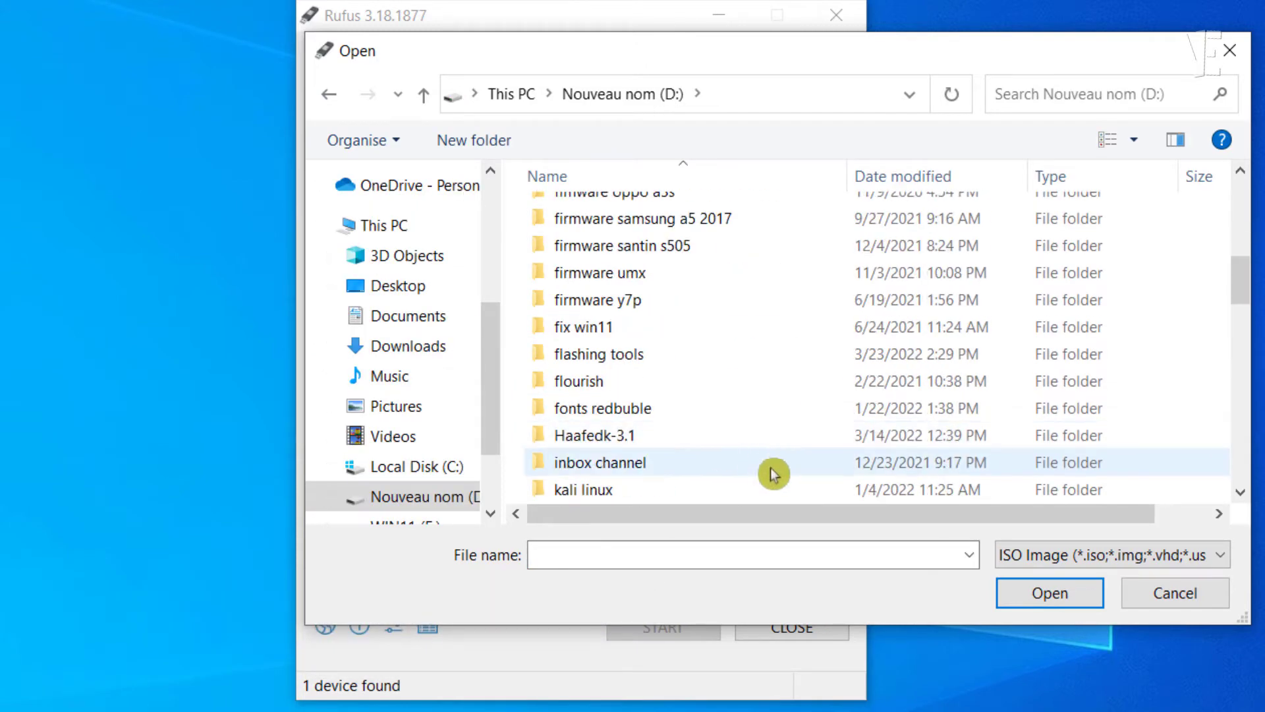
scroll(786, 482, down, 2)
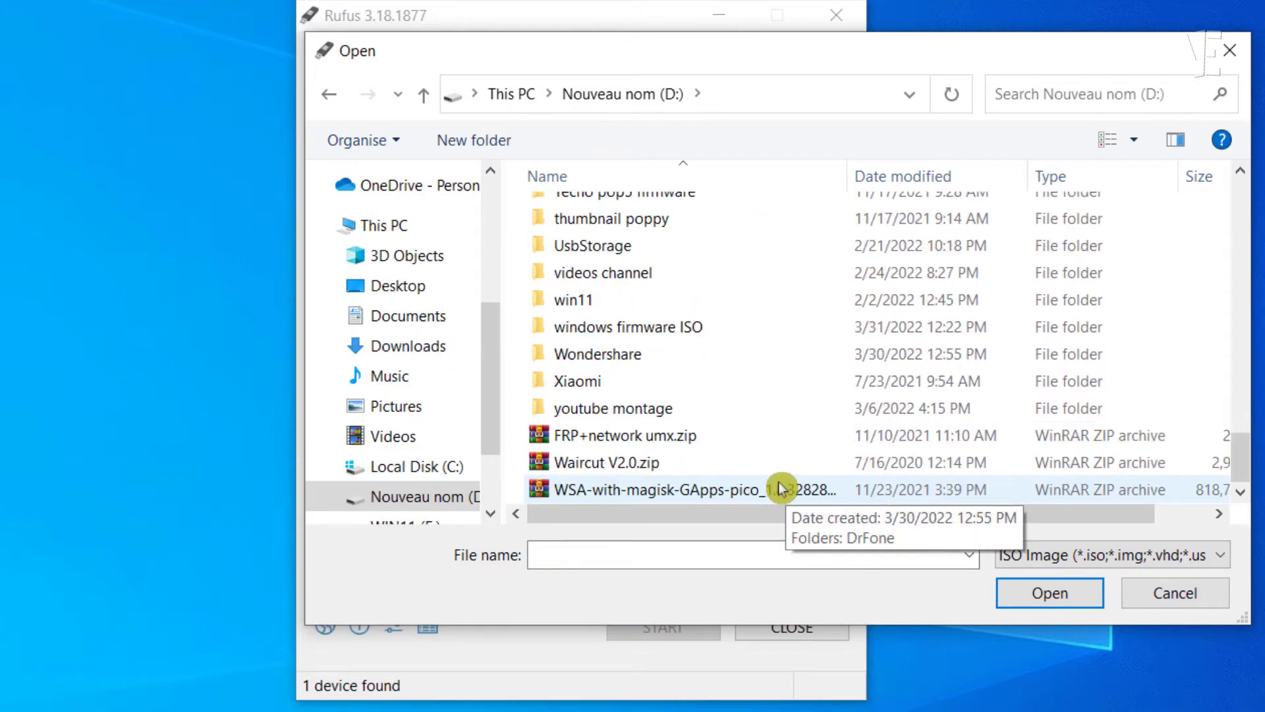
scroll(786, 483, up, 1)
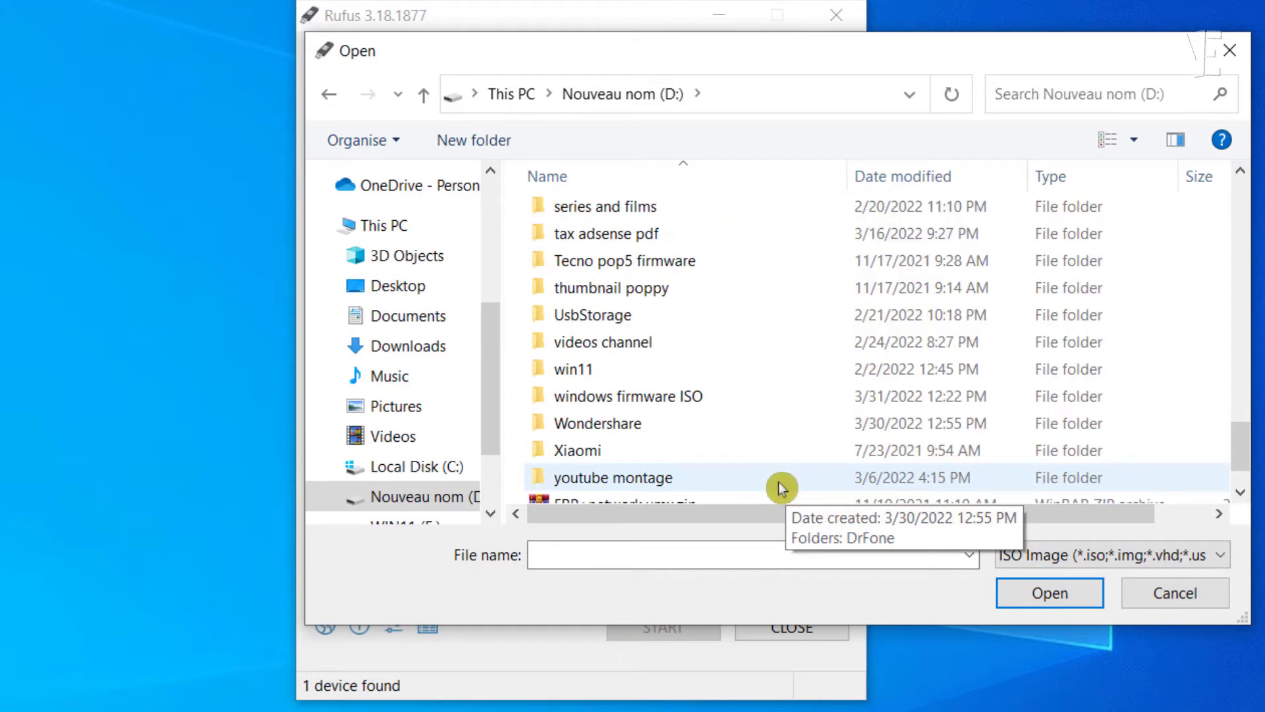
double_click(705, 396)
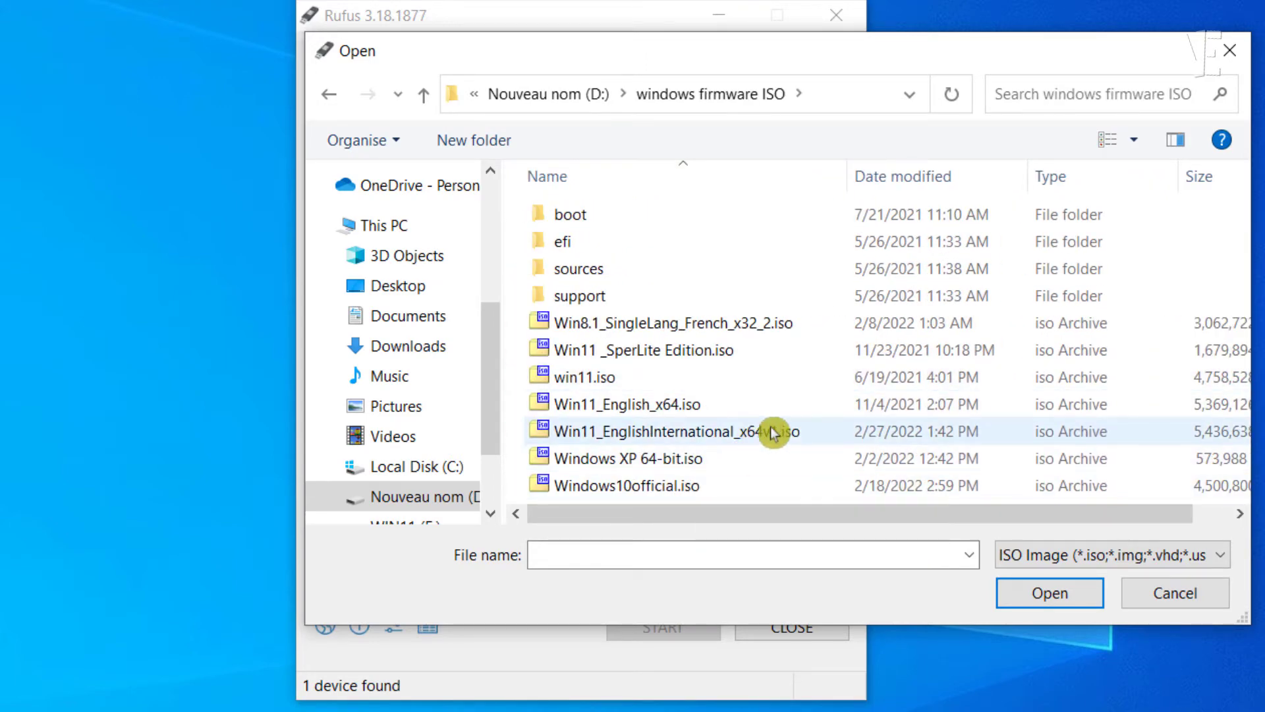
click(817, 433)
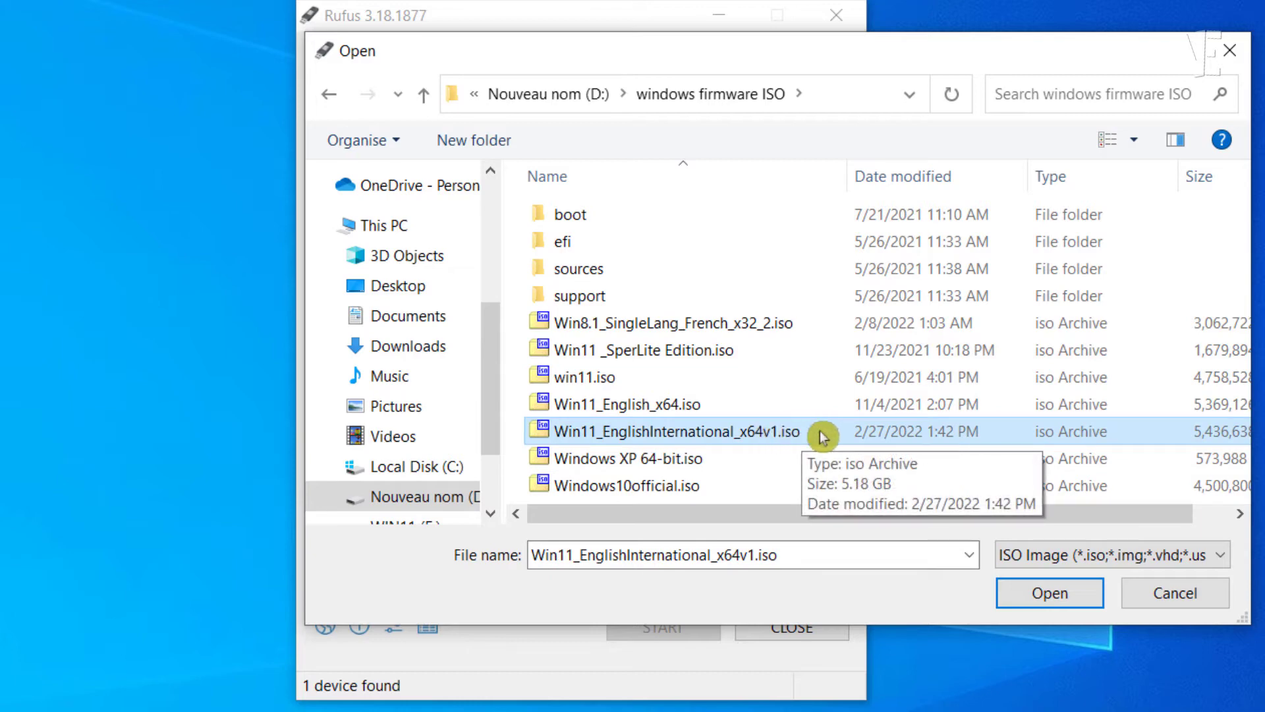
click(1046, 593)
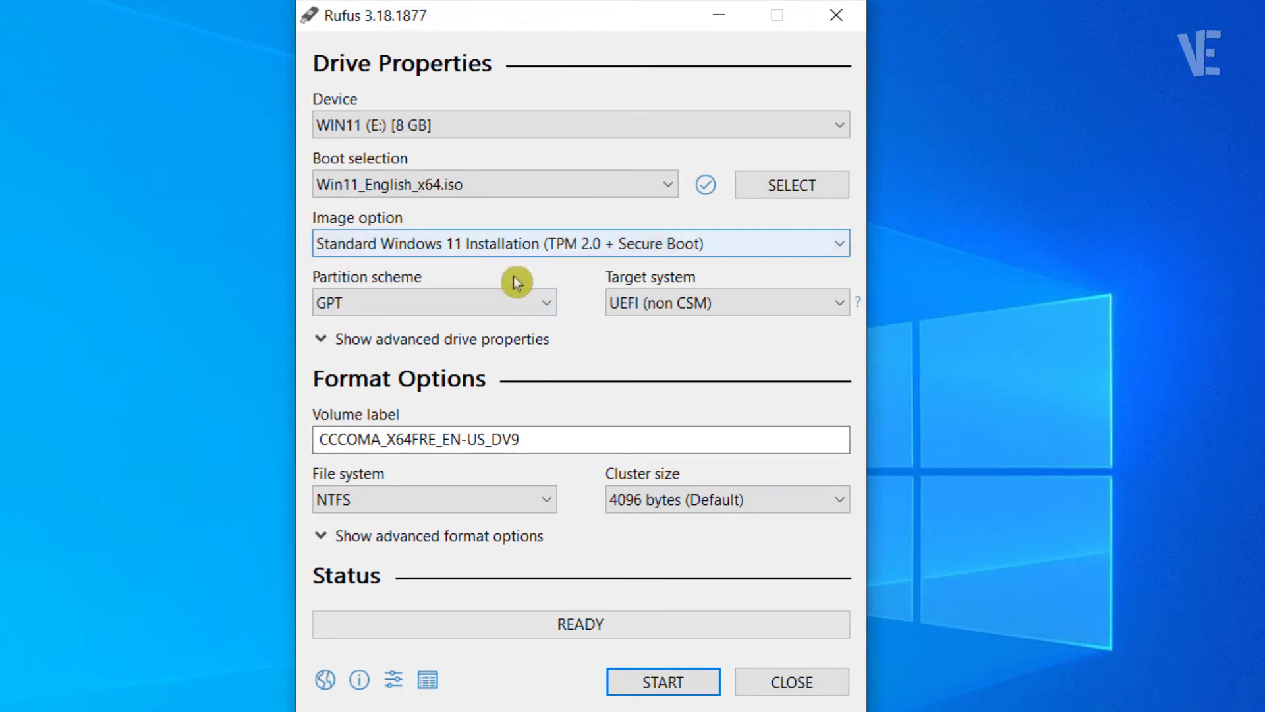
Step: Review the MBR and GPT options offered for the partition scheme
click(508, 307)
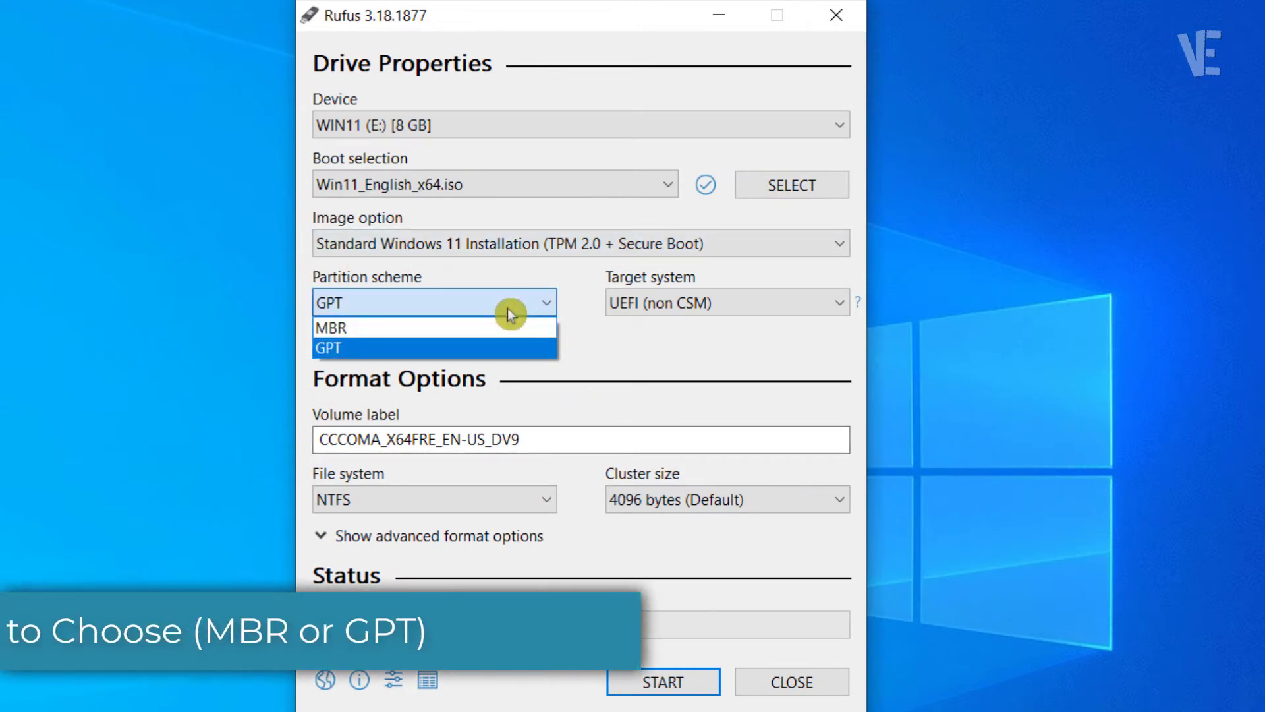
click(507, 307)
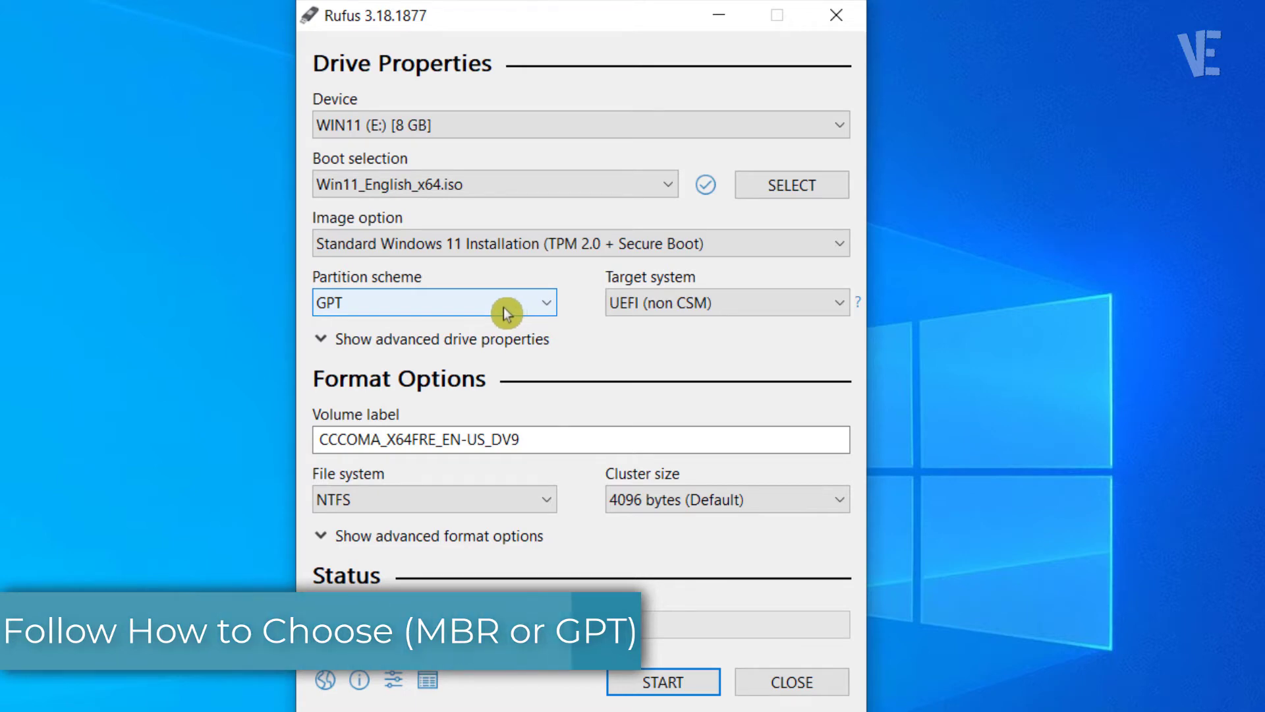
click(457, 305)
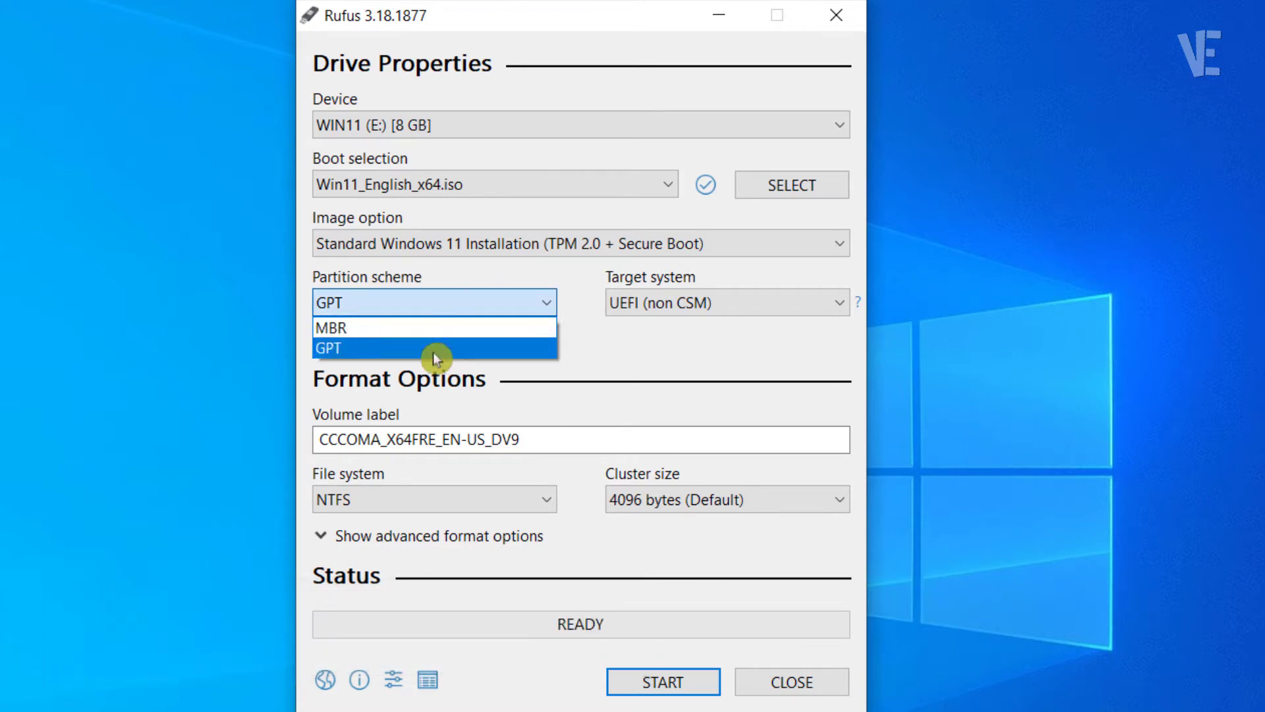
click(606, 349)
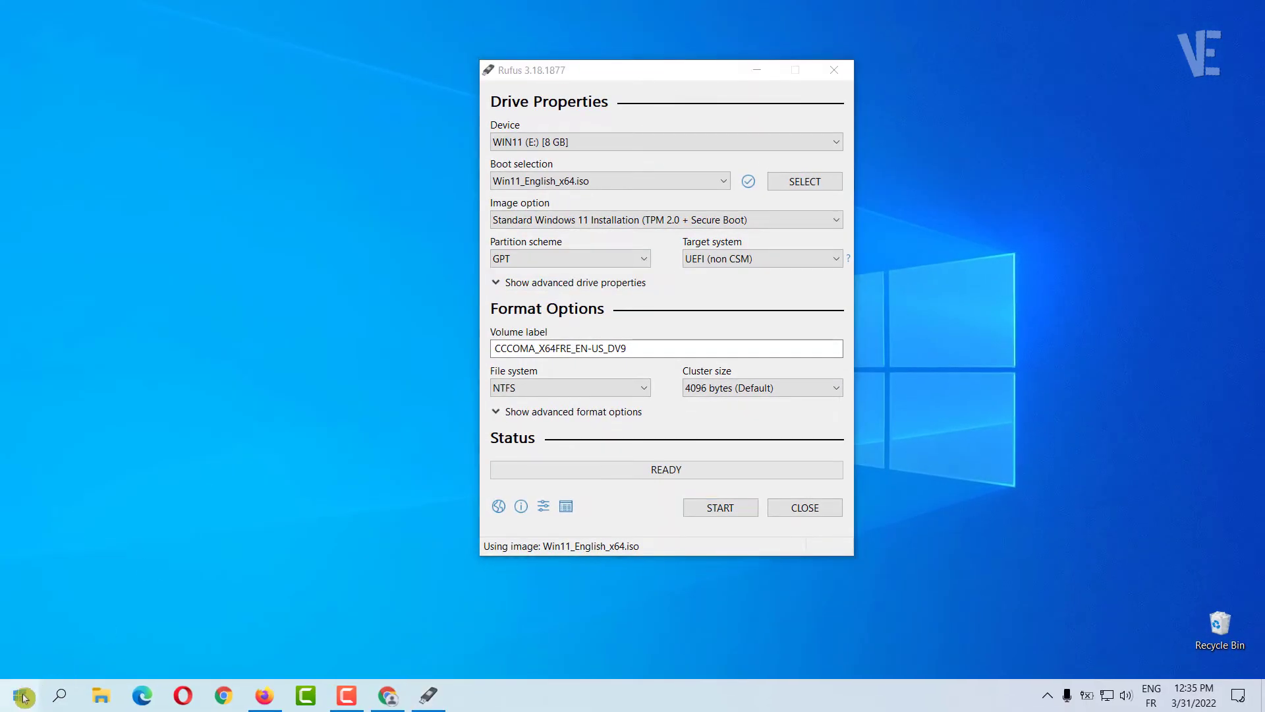
Step: Check the partition style of Disk 1 in its Disk Management volume properties, then close Disk Management
right_click(23, 696)
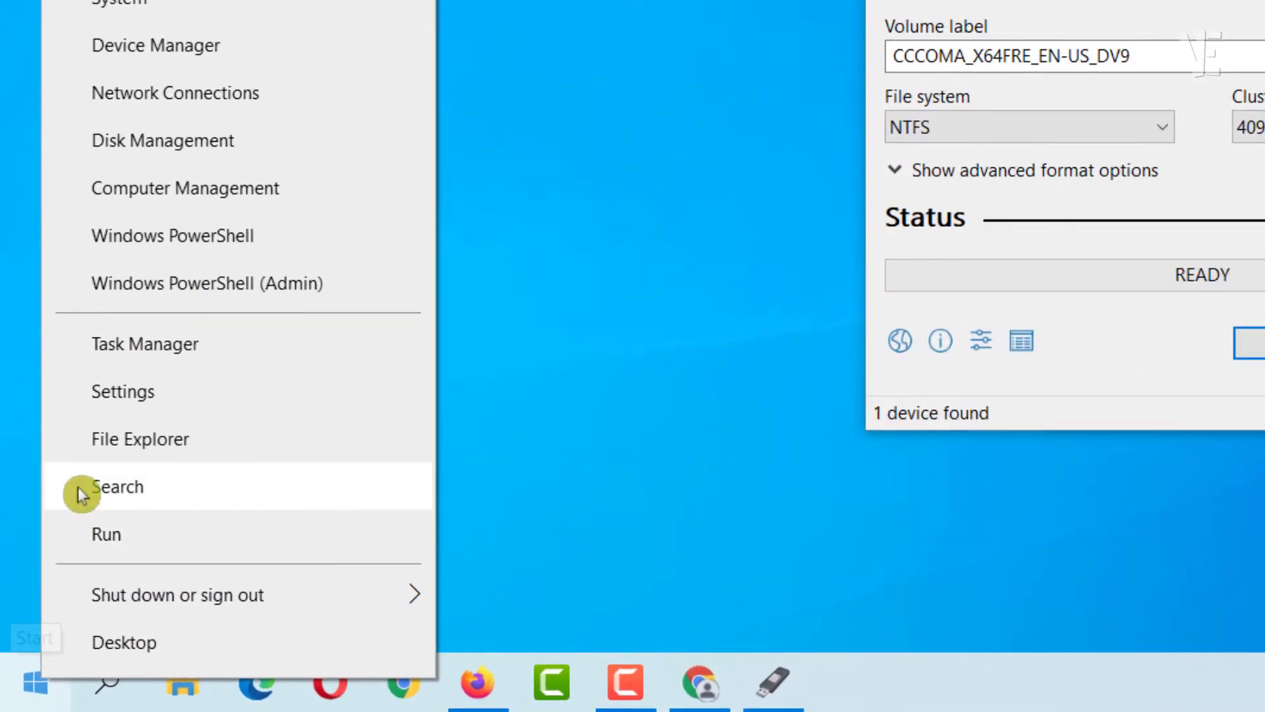
click(210, 145)
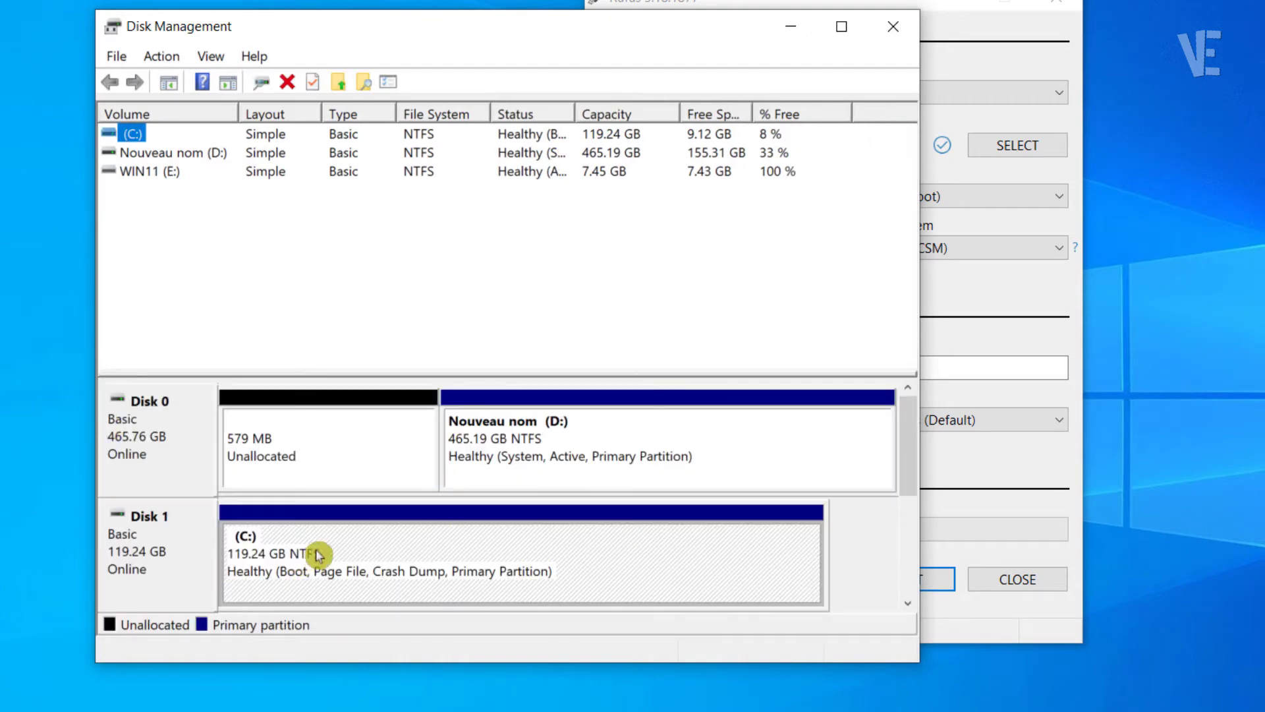
click(144, 562)
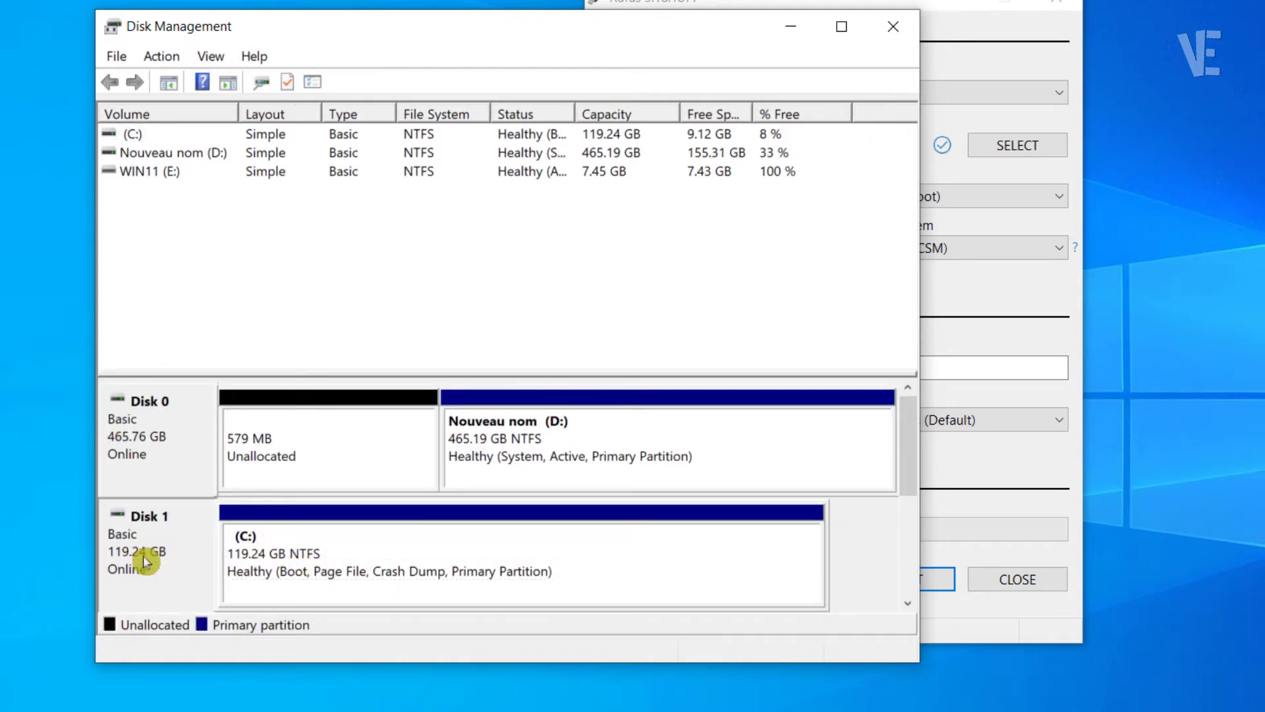
right_click(142, 546)
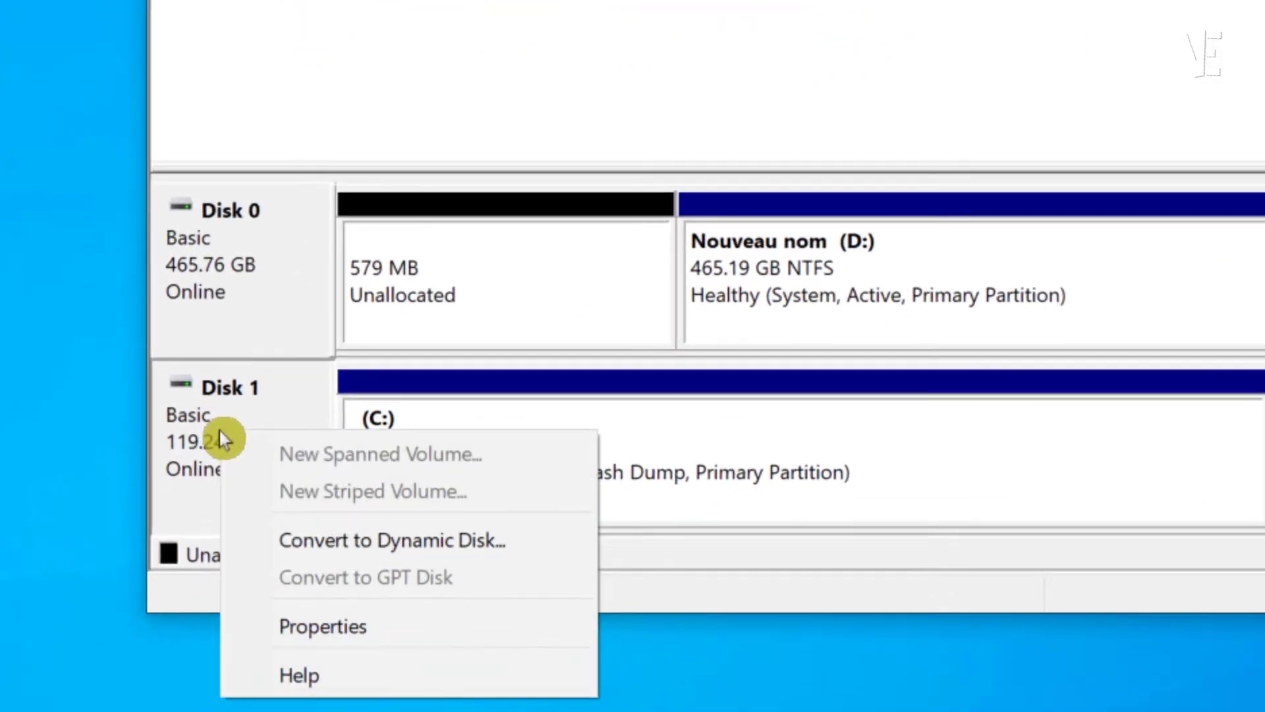
click(349, 625)
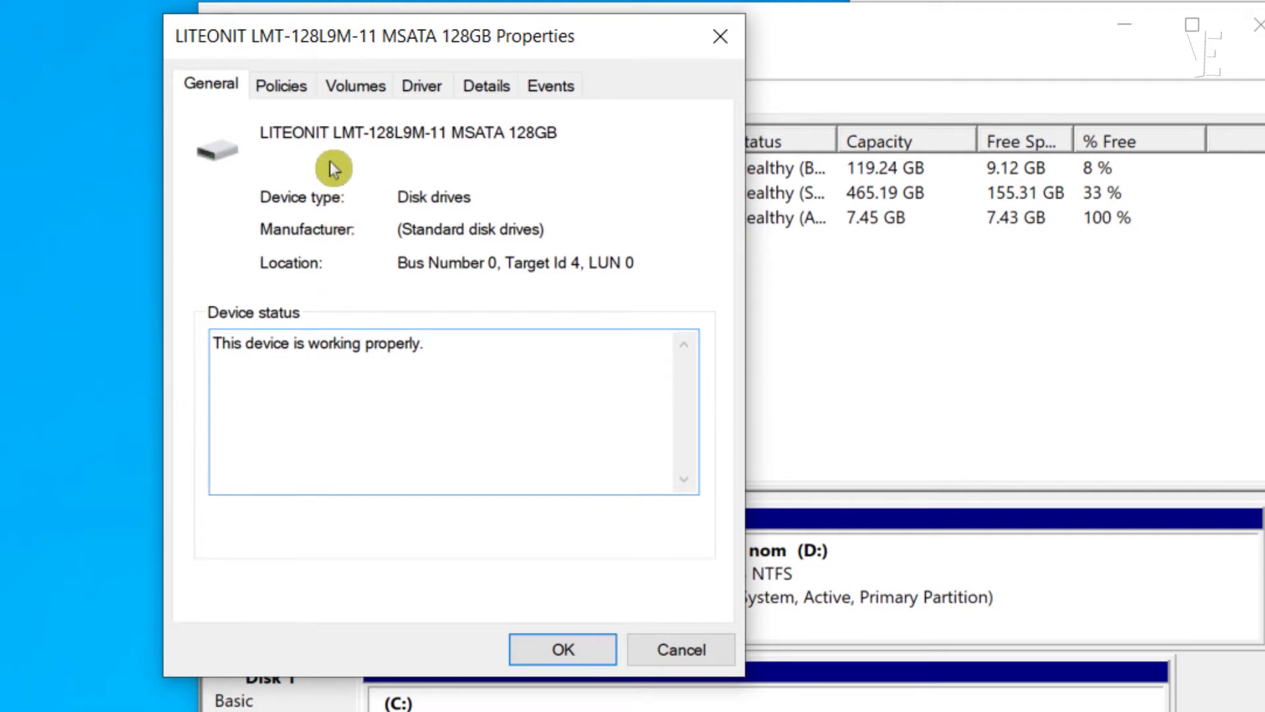
click(359, 87)
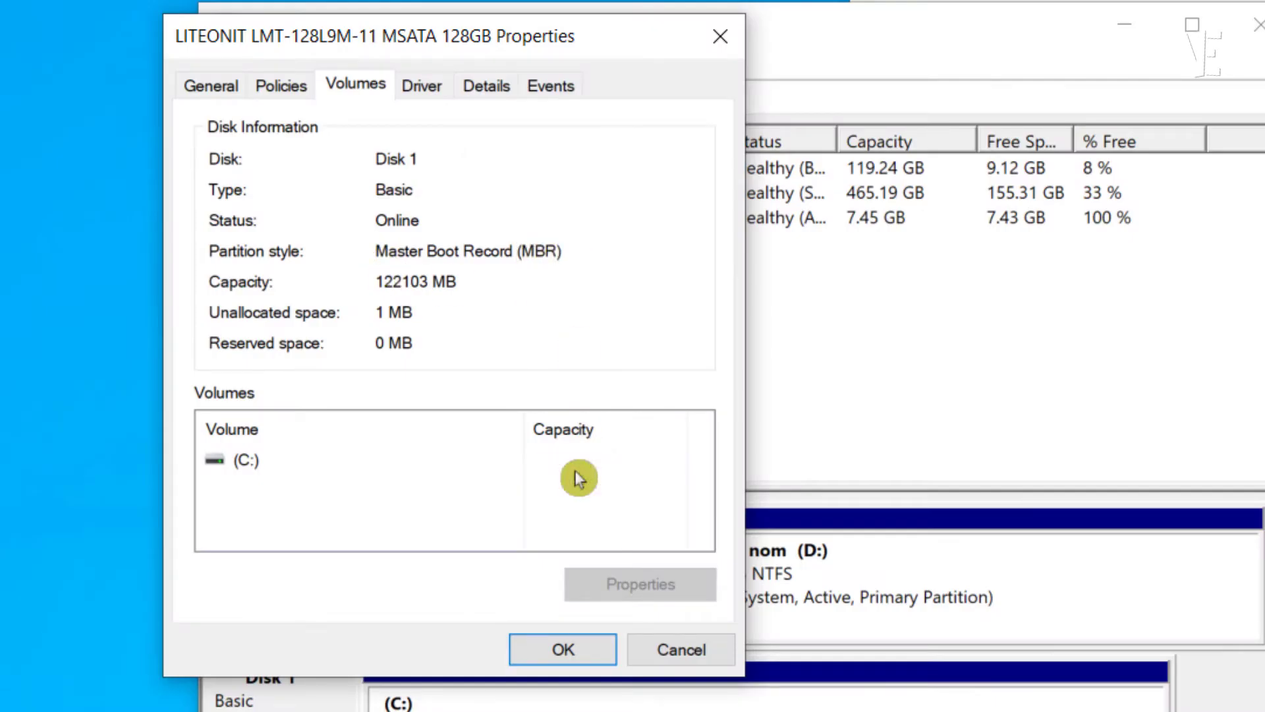
click(583, 649)
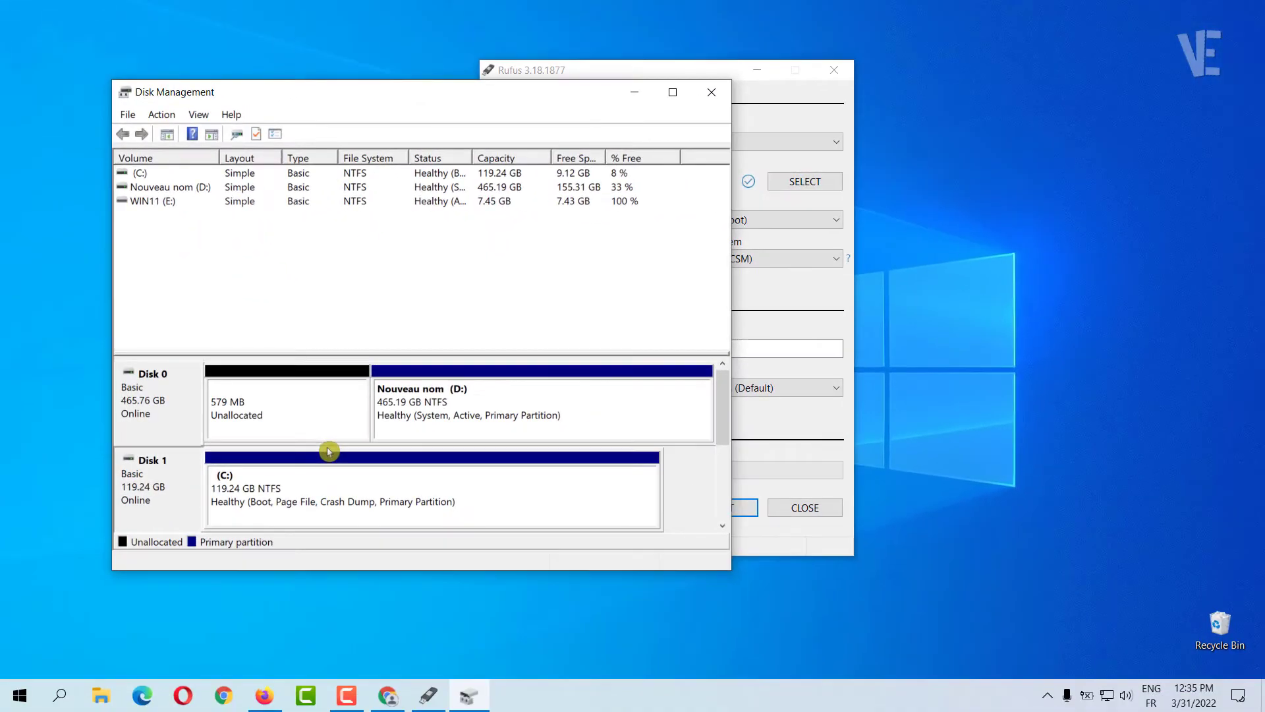
click(718, 100)
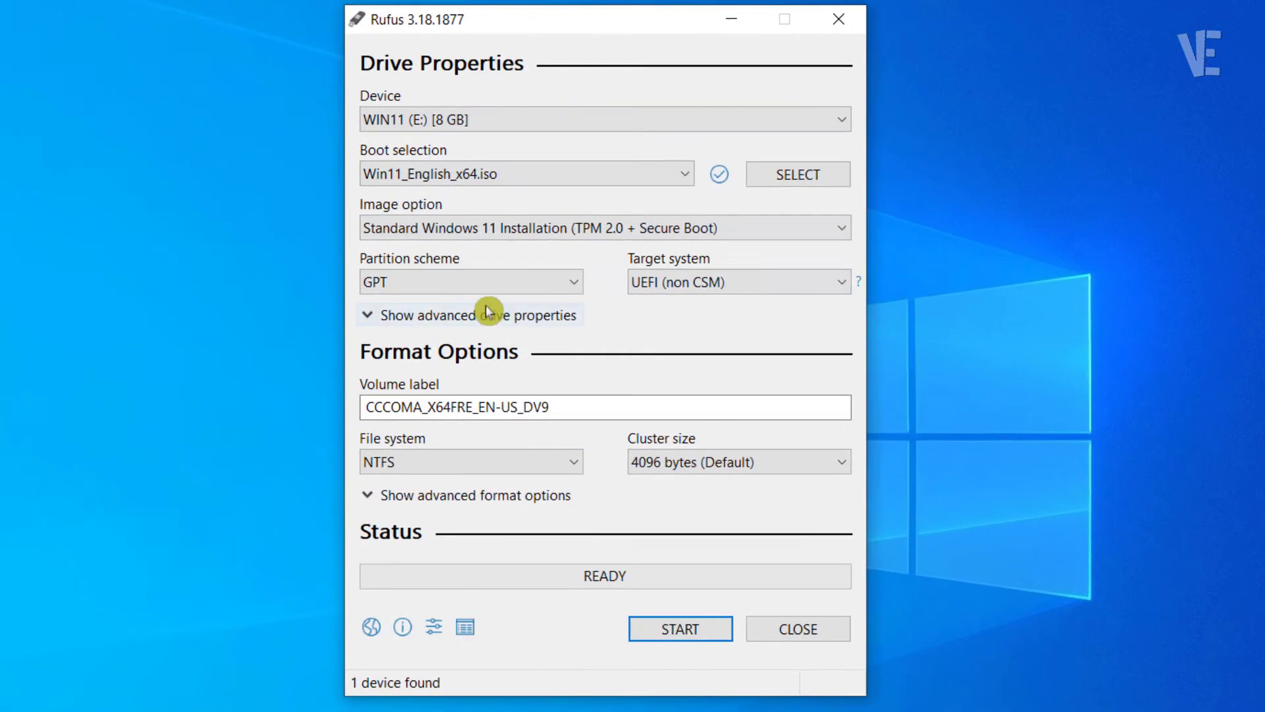
Step: Set the partition scheme to MBR and the image option to Extended Windows 11 Installation (no TPM / no Secure Boot)
click(461, 283)
click(440, 310)
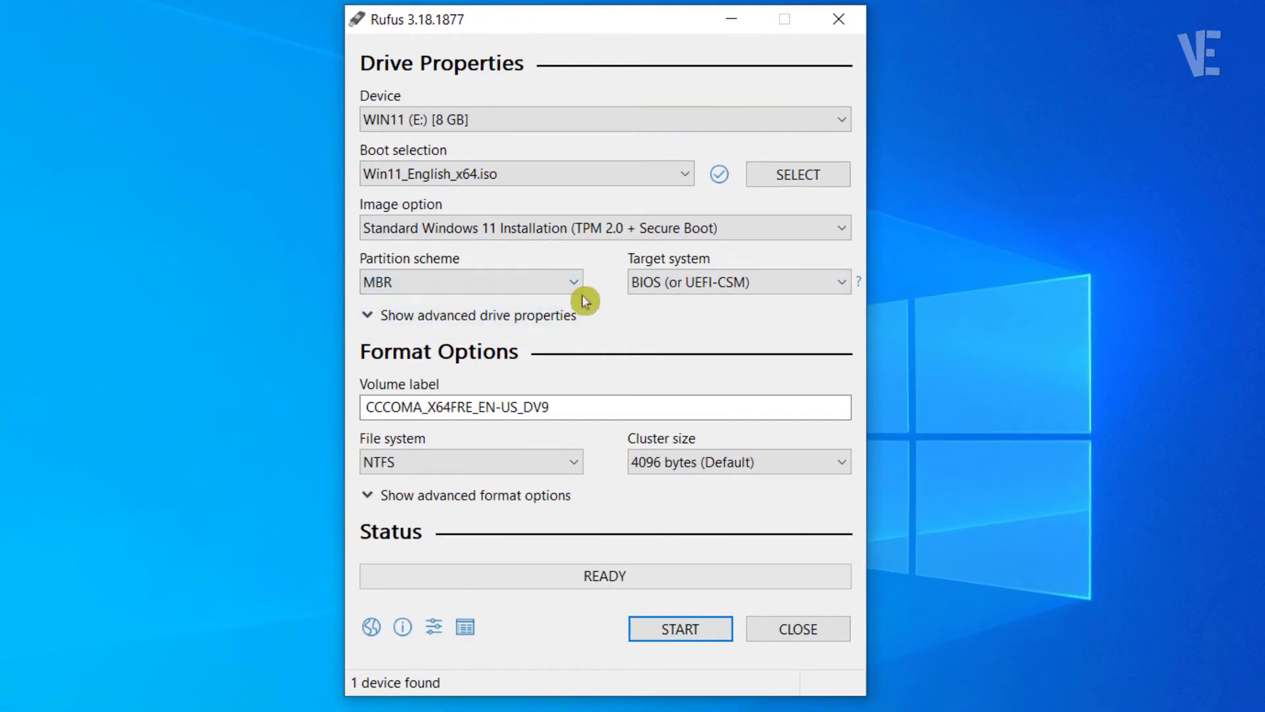
click(564, 229)
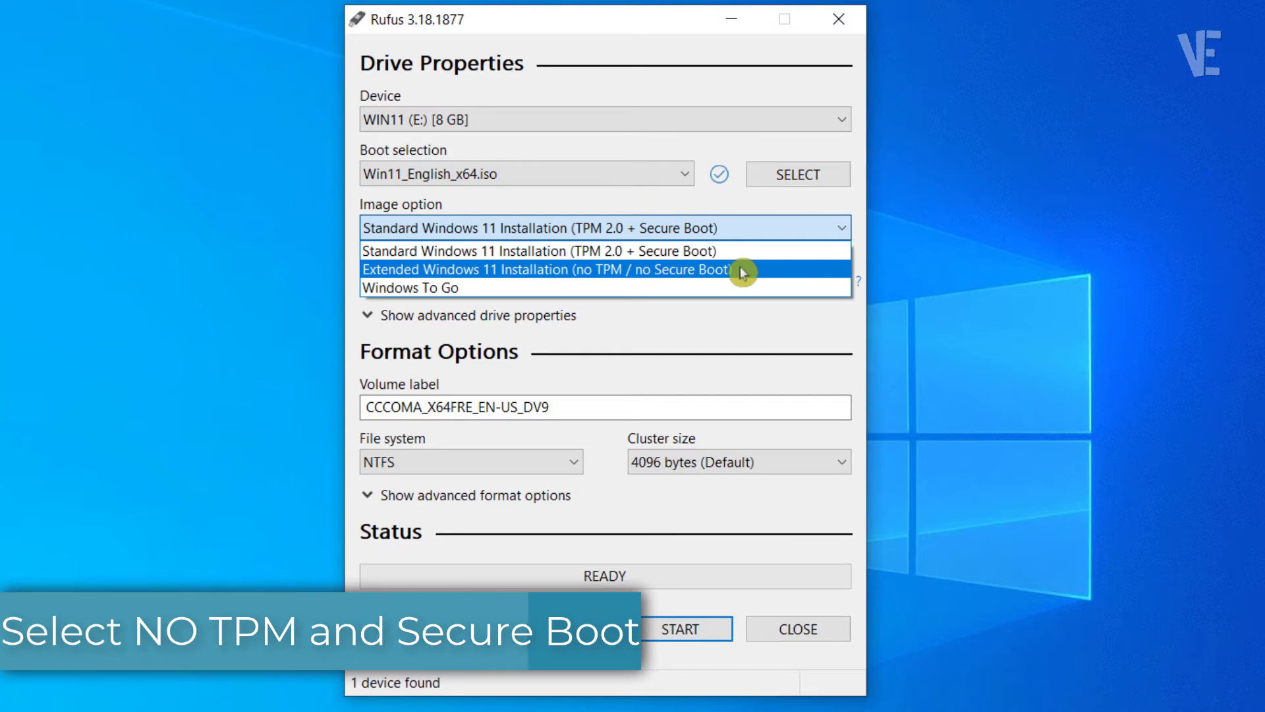
click(741, 270)
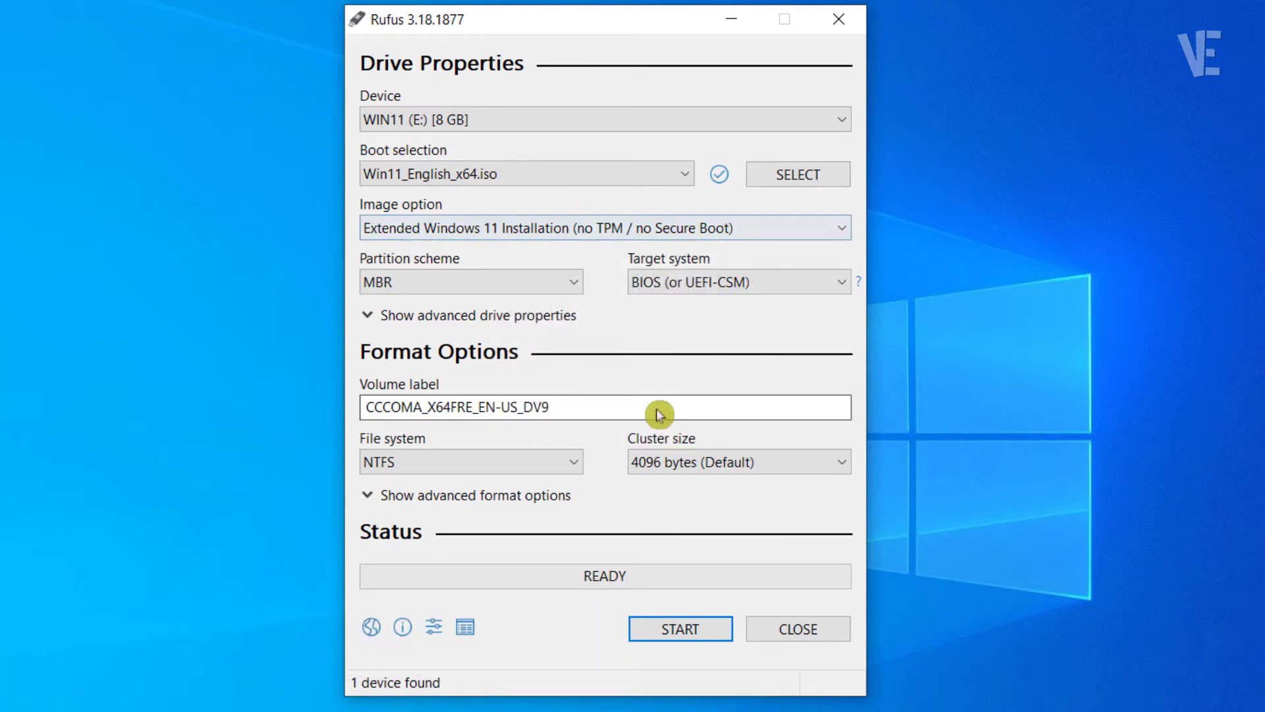
Step: Write the Windows 11 image to the USB drive, accepting the erasure of its data, and close Rufus when it finishes
click(666, 633)
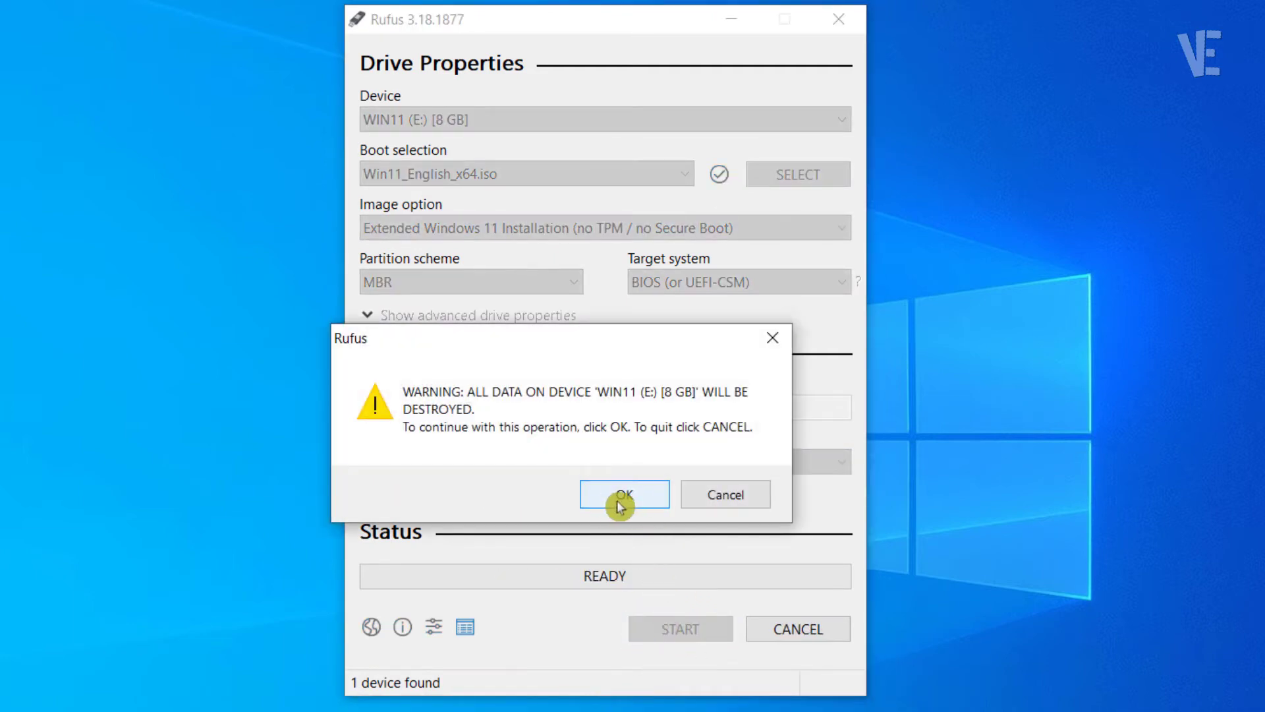
click(620, 504)
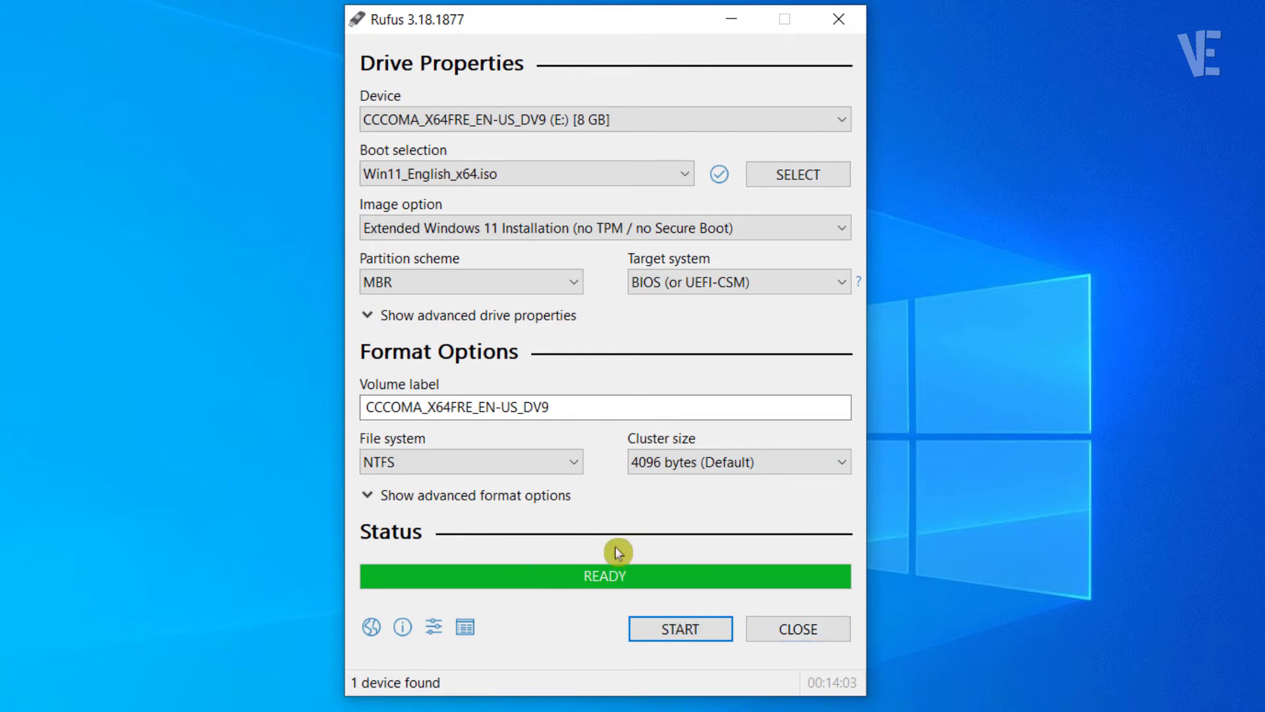
click(824, 630)
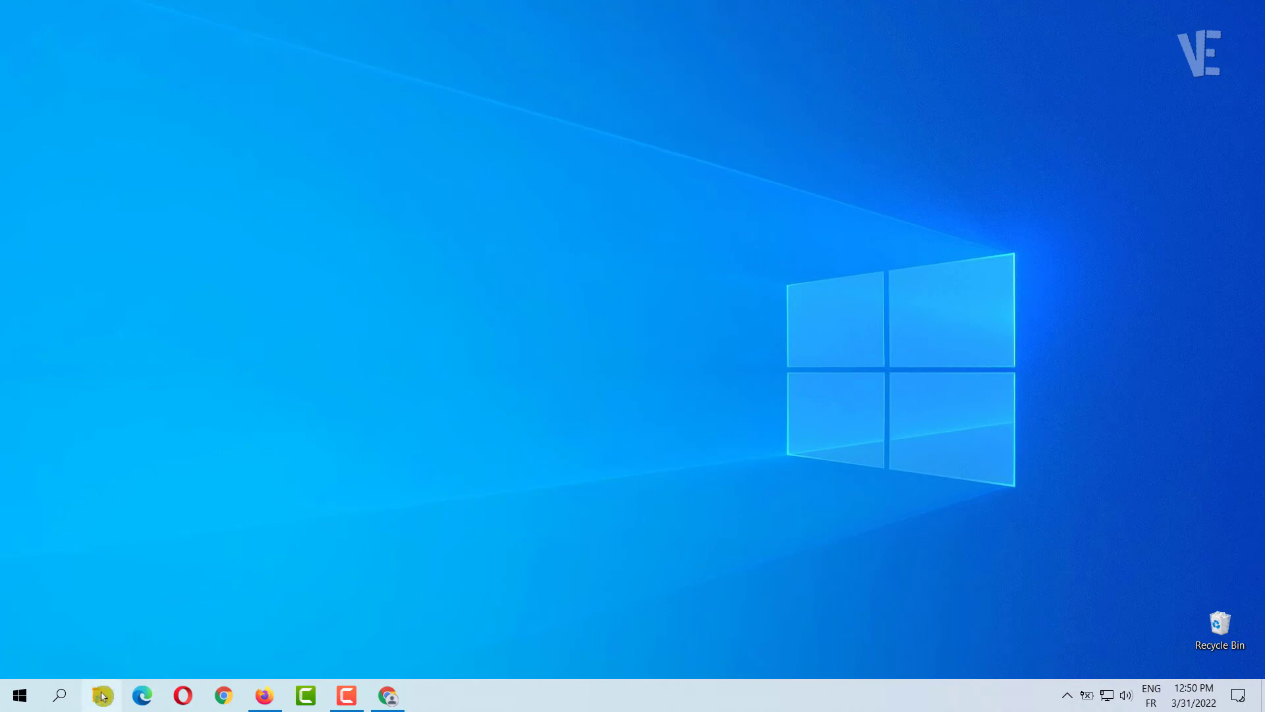
Step: In File Explorer, examine the setup files on the CCCOMA_X64FRE_EN-US_DV9 (E:) drive under This PC, then close the window
click(102, 696)
click(66, 308)
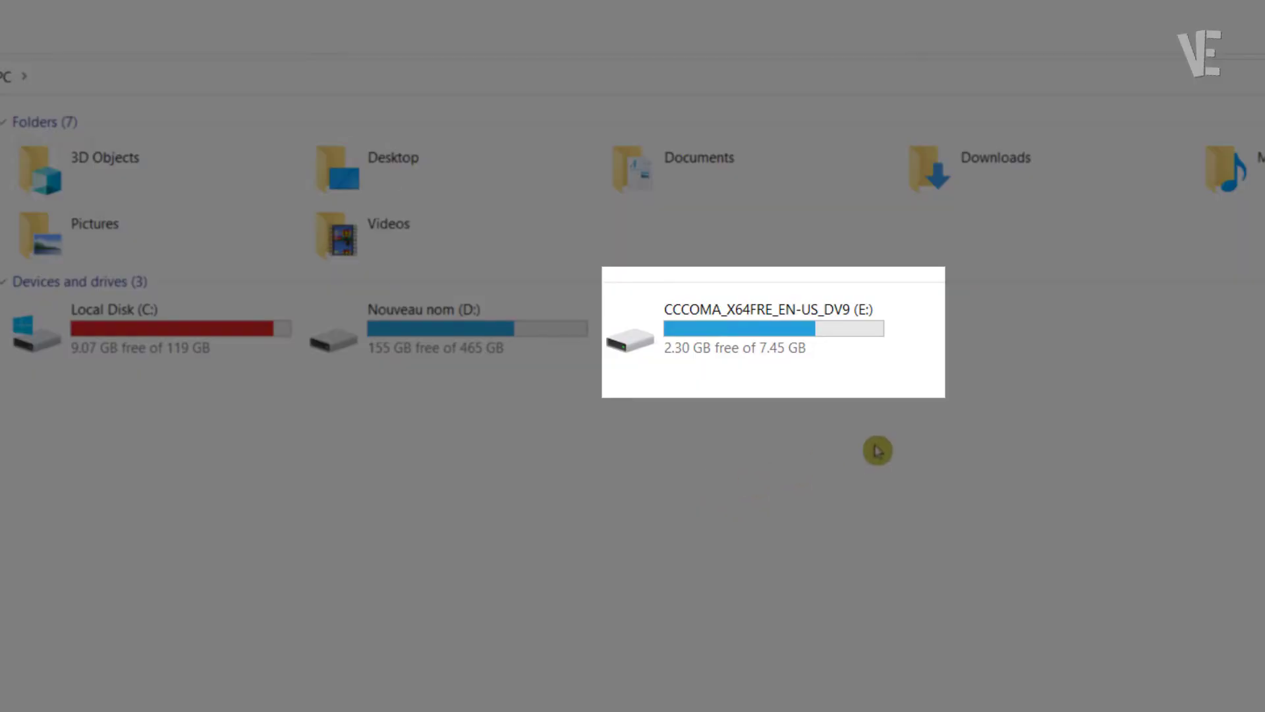
drag(861, 413, 764, 299)
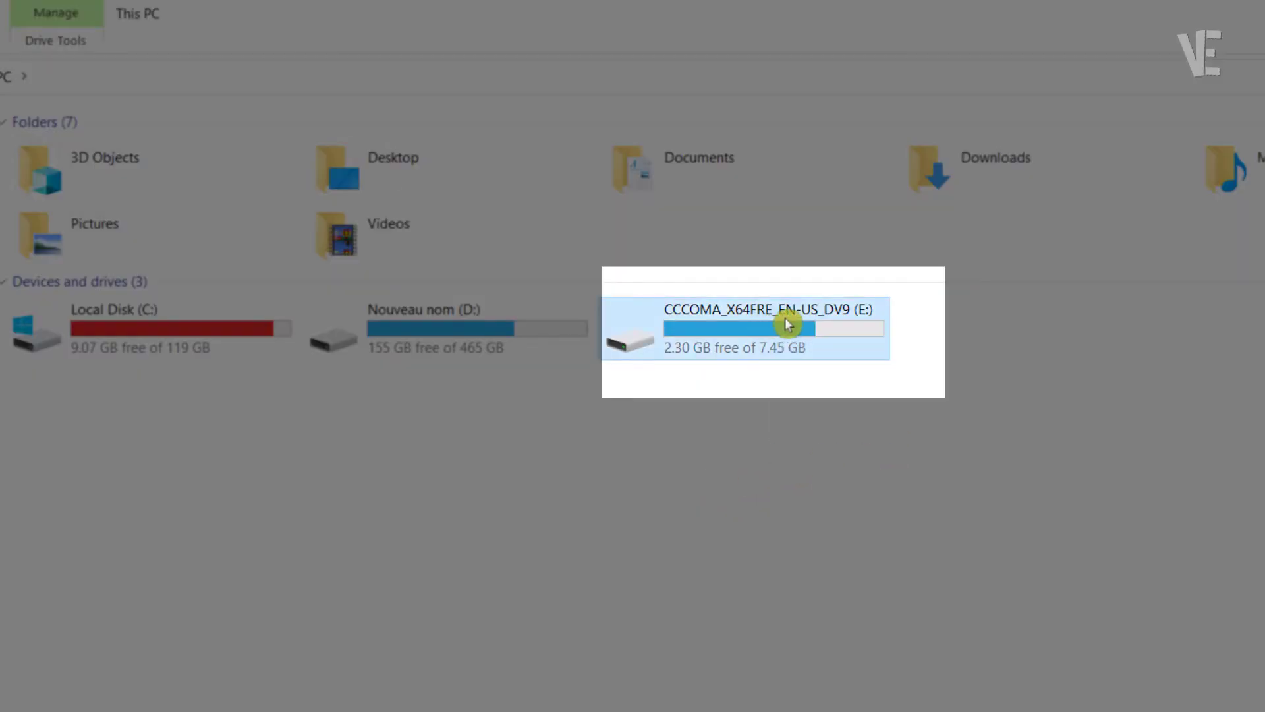
drag(791, 417, 810, 333)
double_click(810, 334)
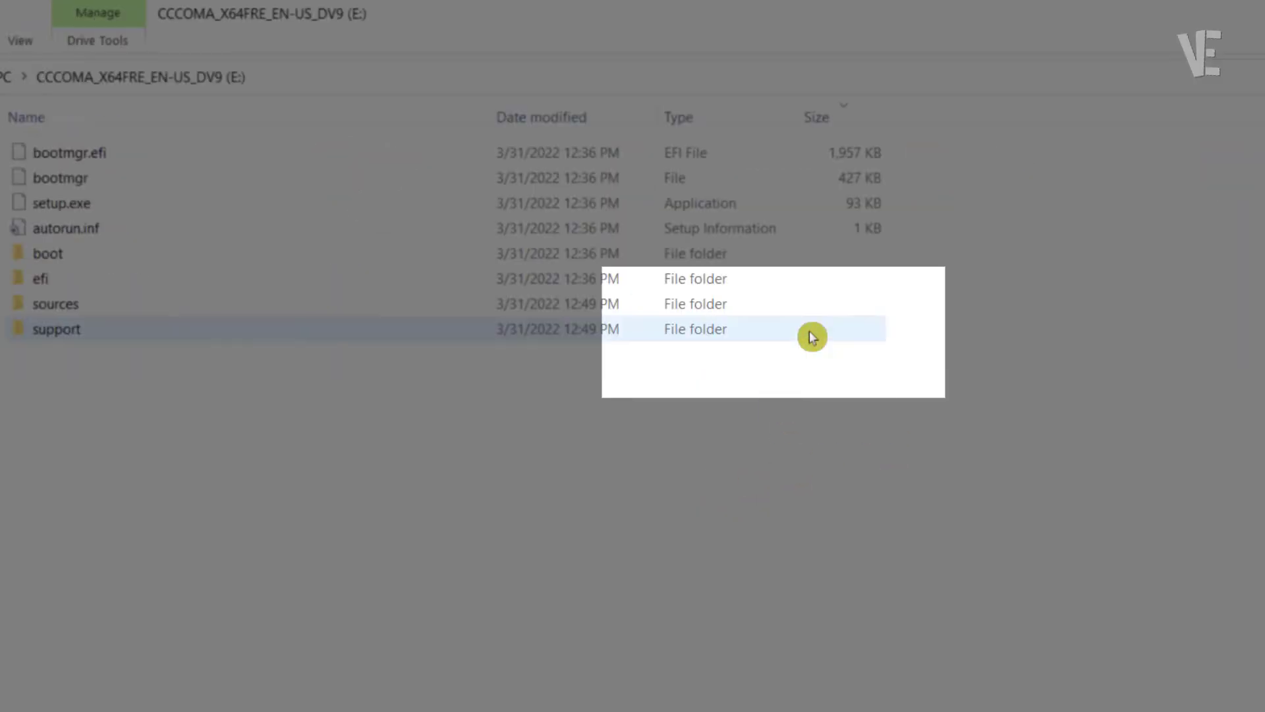
drag(424, 544, 3, 156)
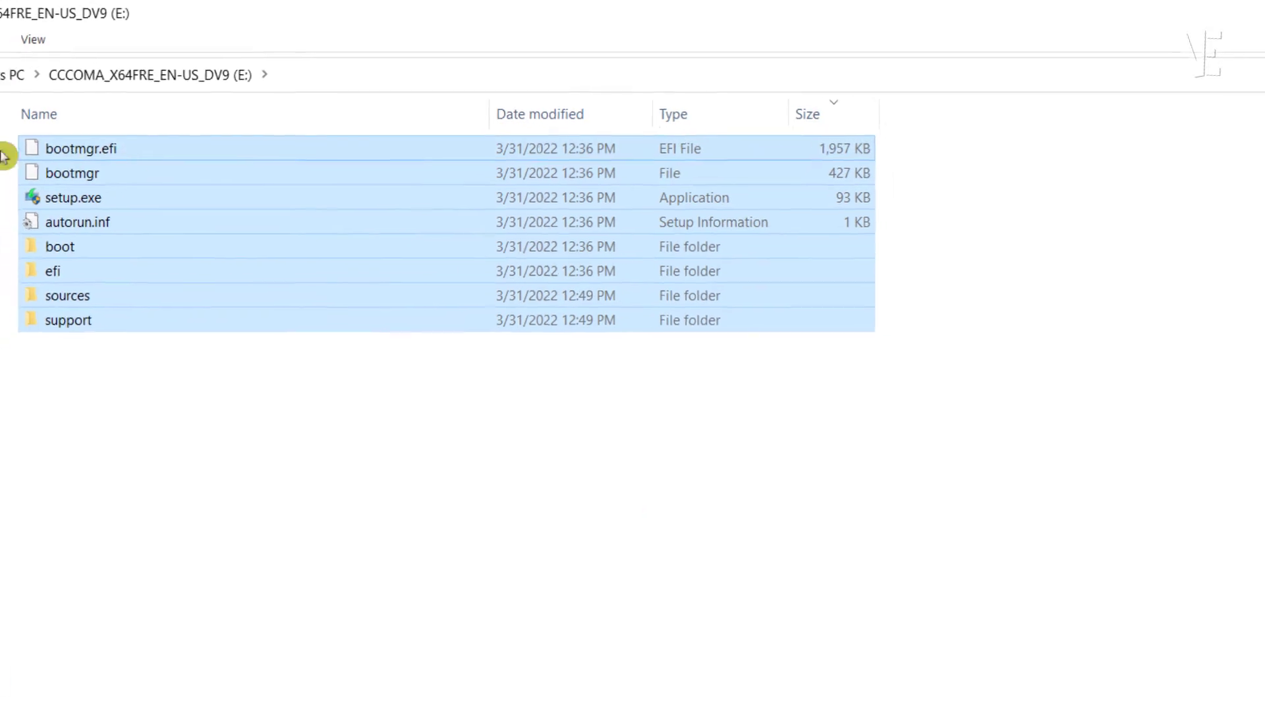
key(alt+Left)
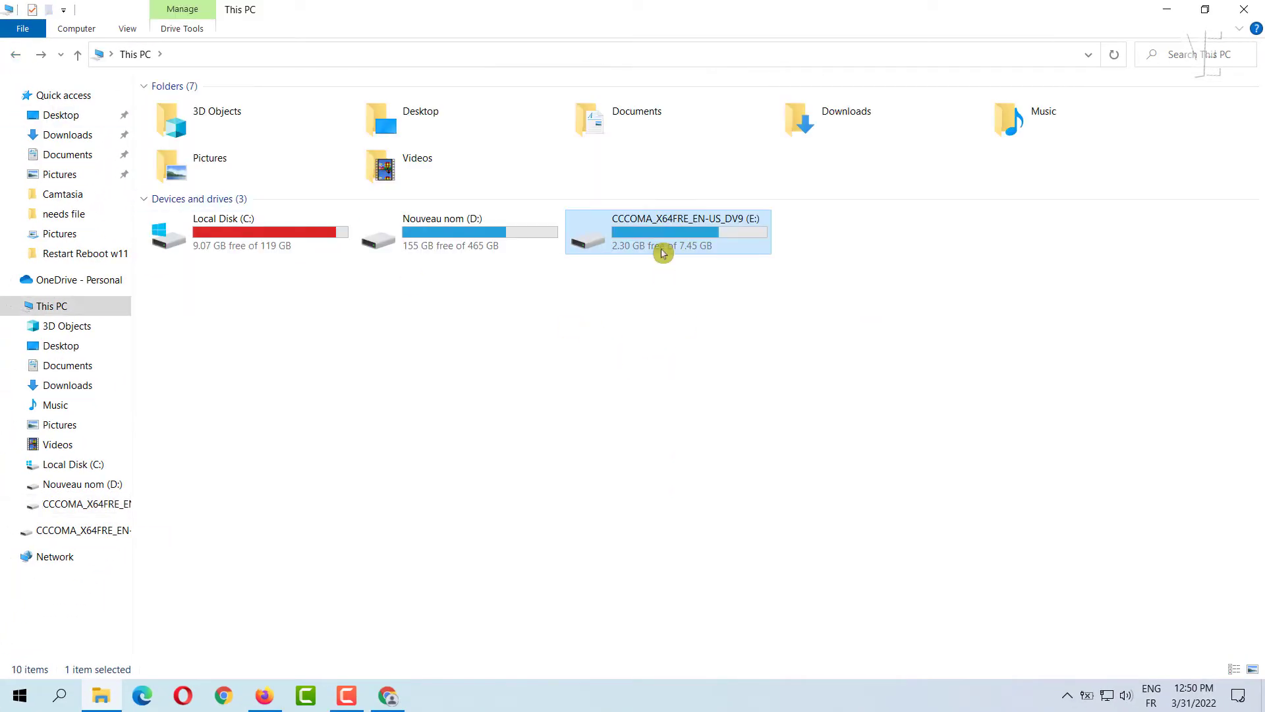
click(746, 353)
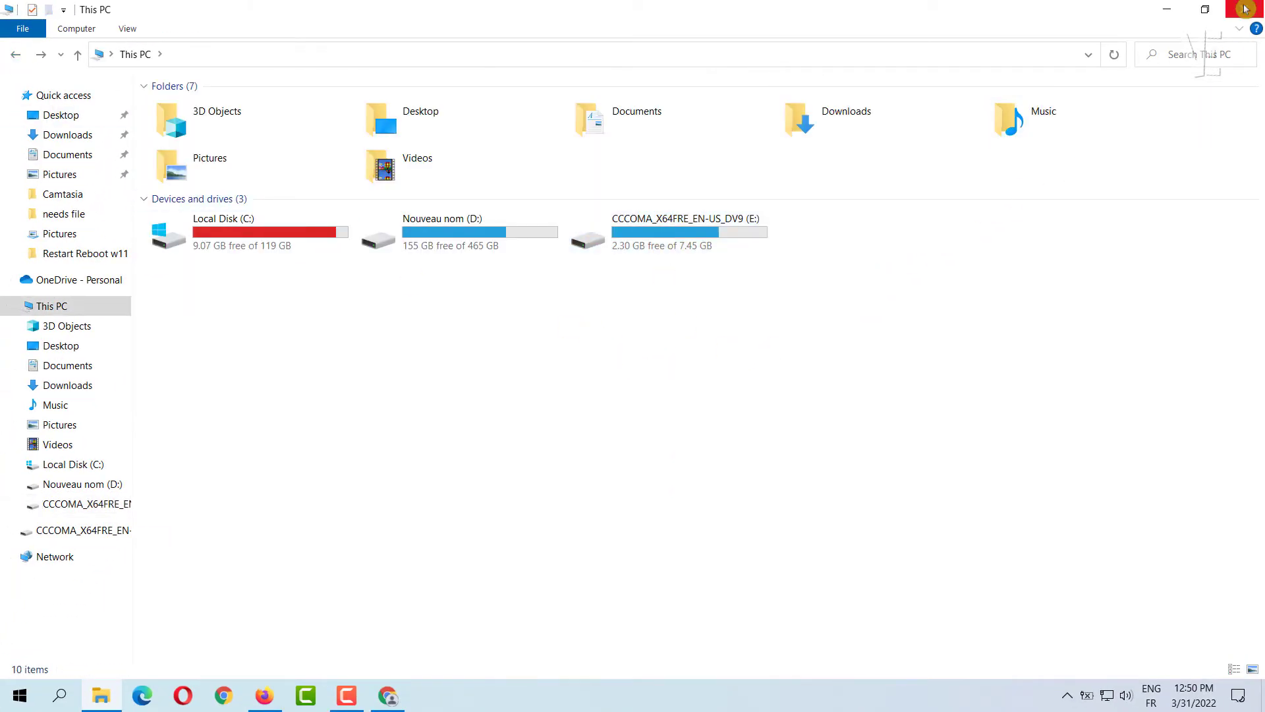
click(1245, 9)
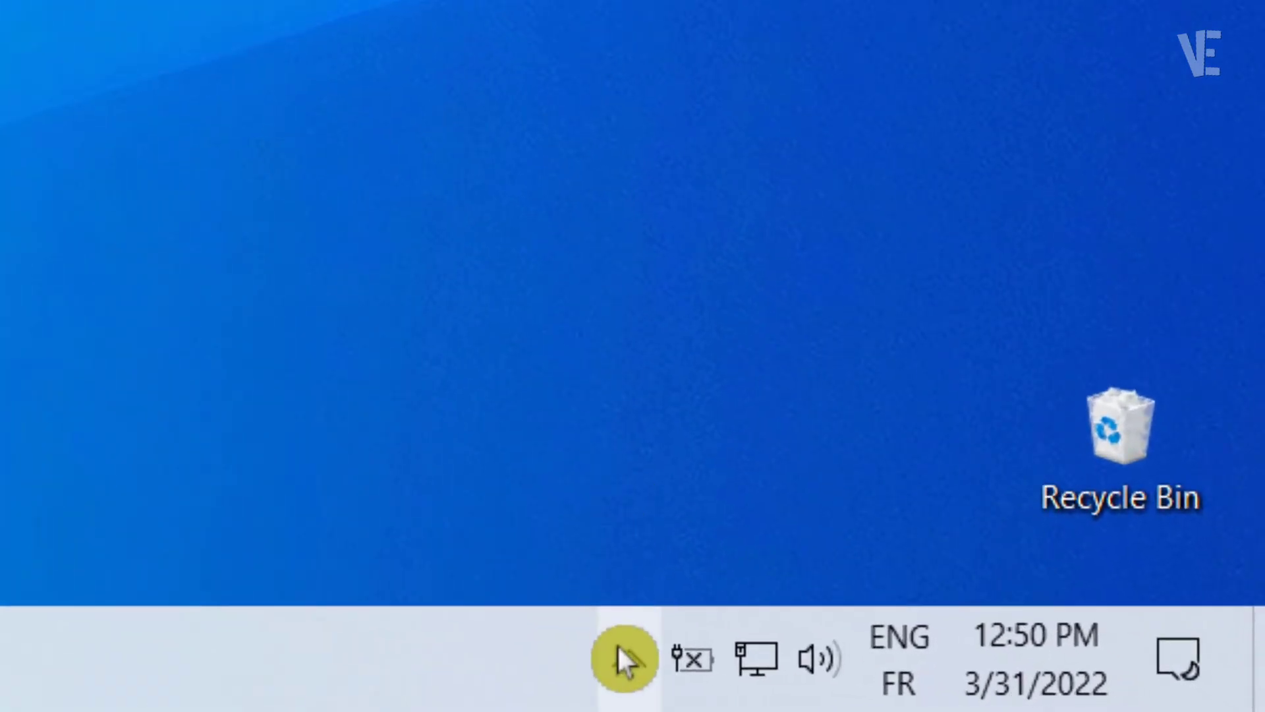
Step: Safely eject the Cruzer Blade USB drive from the computer
click(618, 649)
click(673, 442)
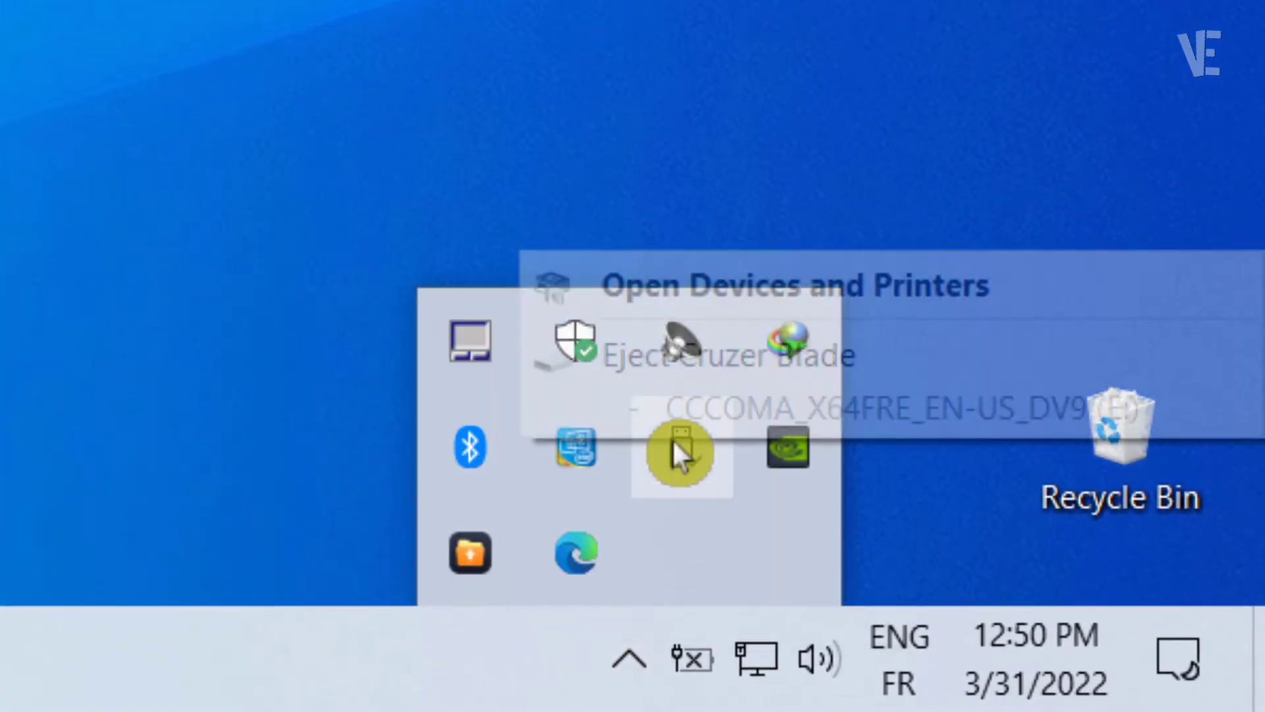
click(835, 356)
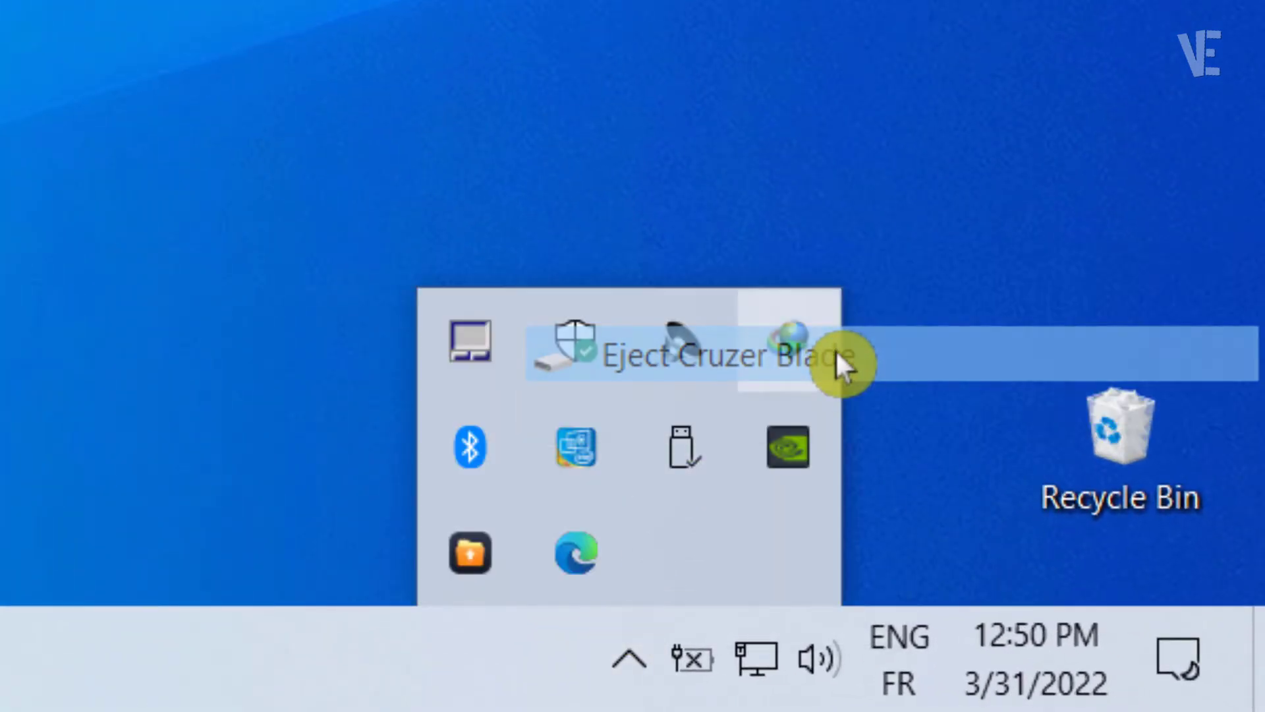
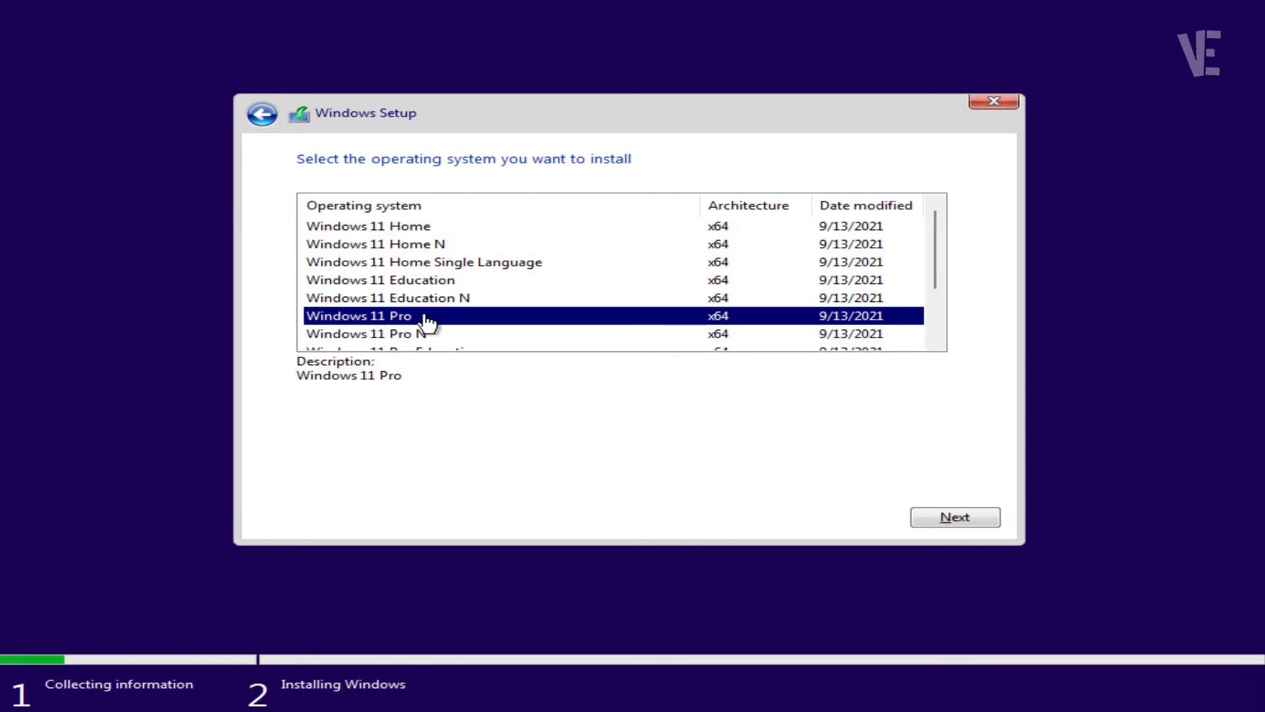
Step: In Windows Setup, proceed with Windows 11 Pro as the operating system and accept the Microsoft Software License Terms
click(949, 519)
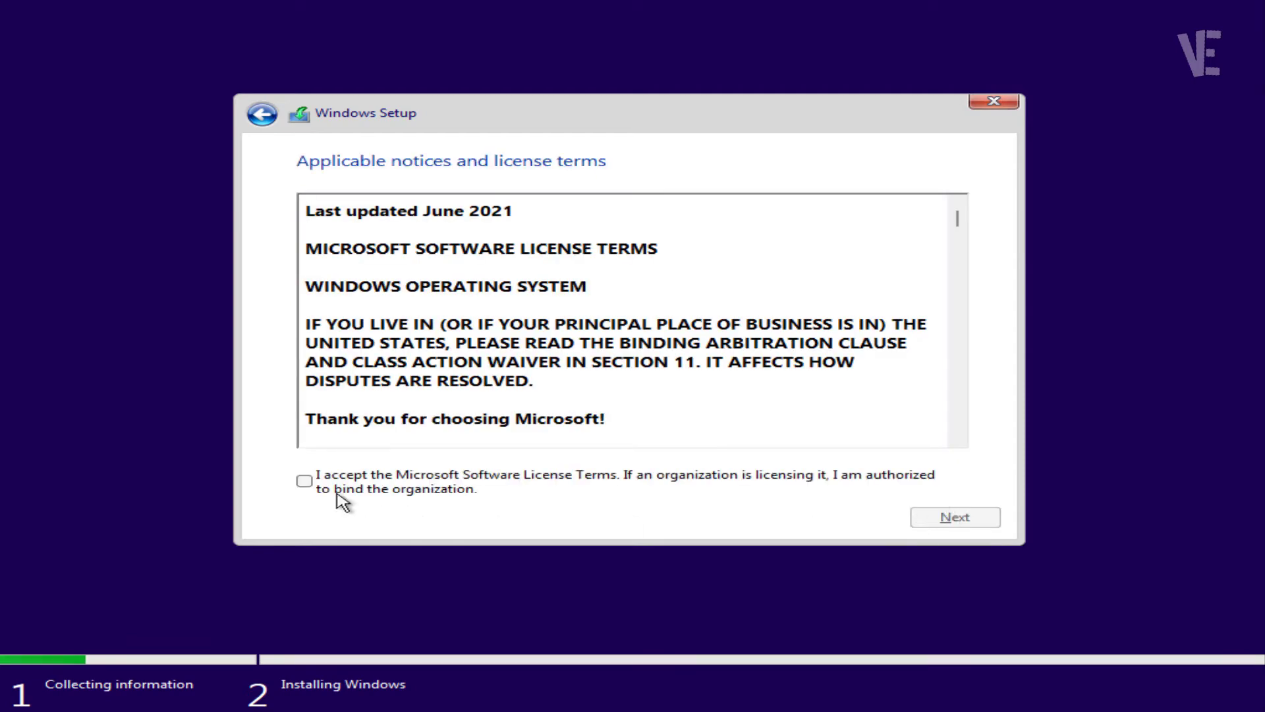
click(306, 484)
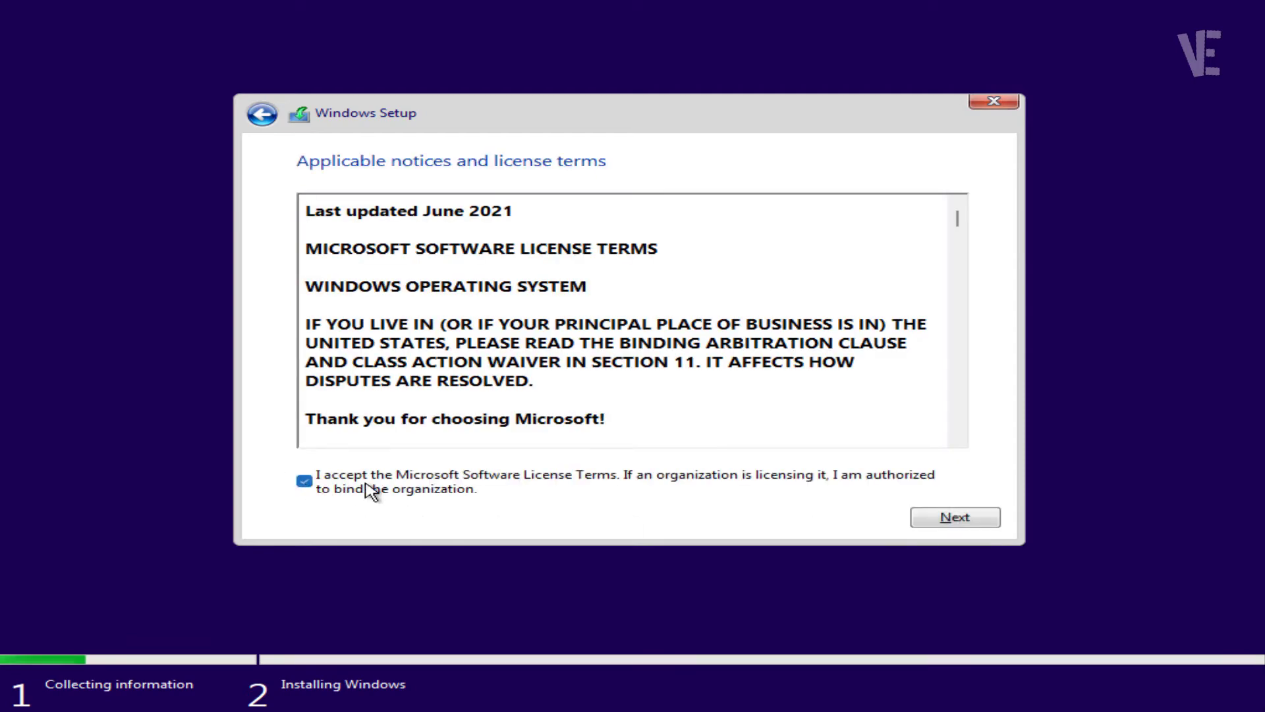
click(956, 518)
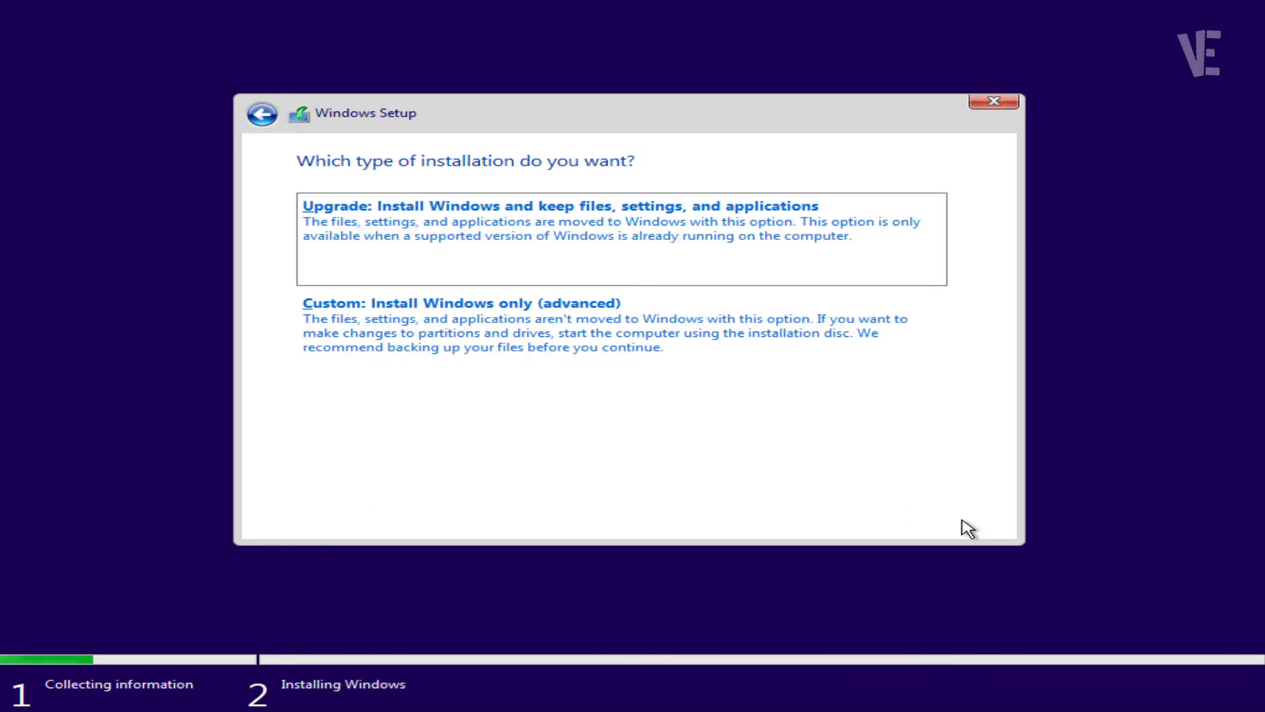
Step: Choose the custom Windows-only installation and install Windows on Drive 0 Unallocated Space
click(561, 344)
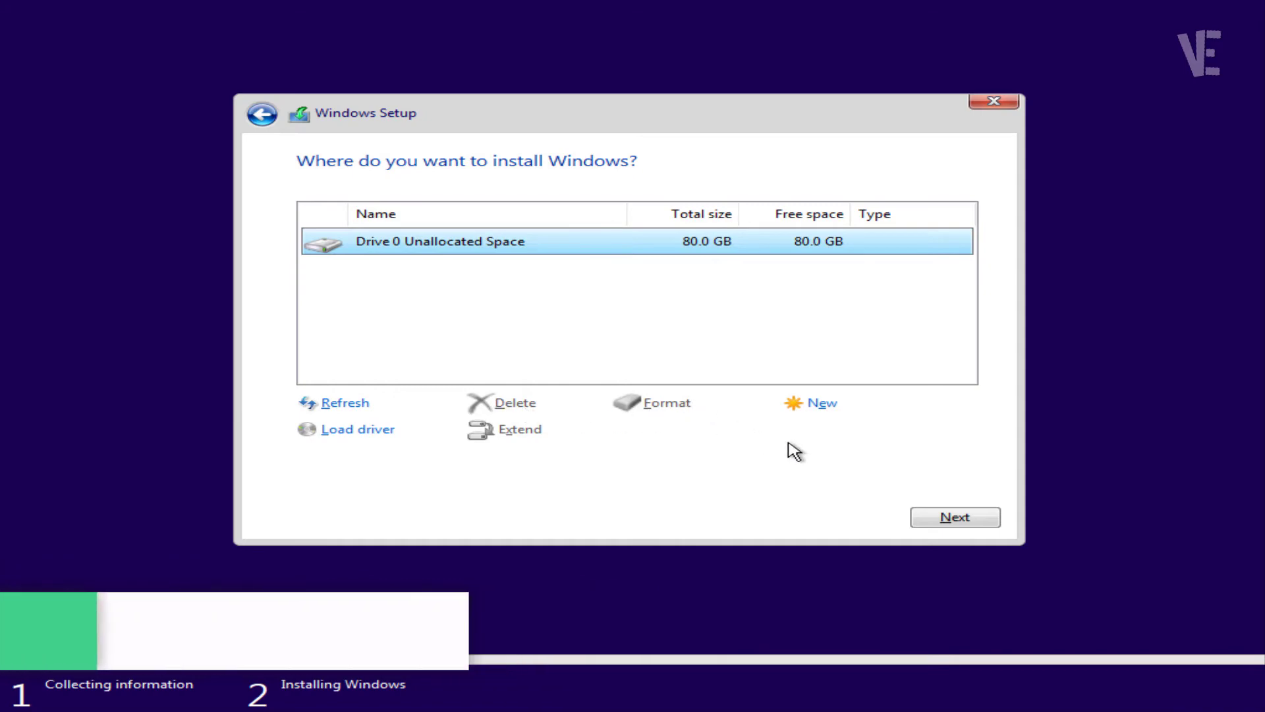
click(956, 520)
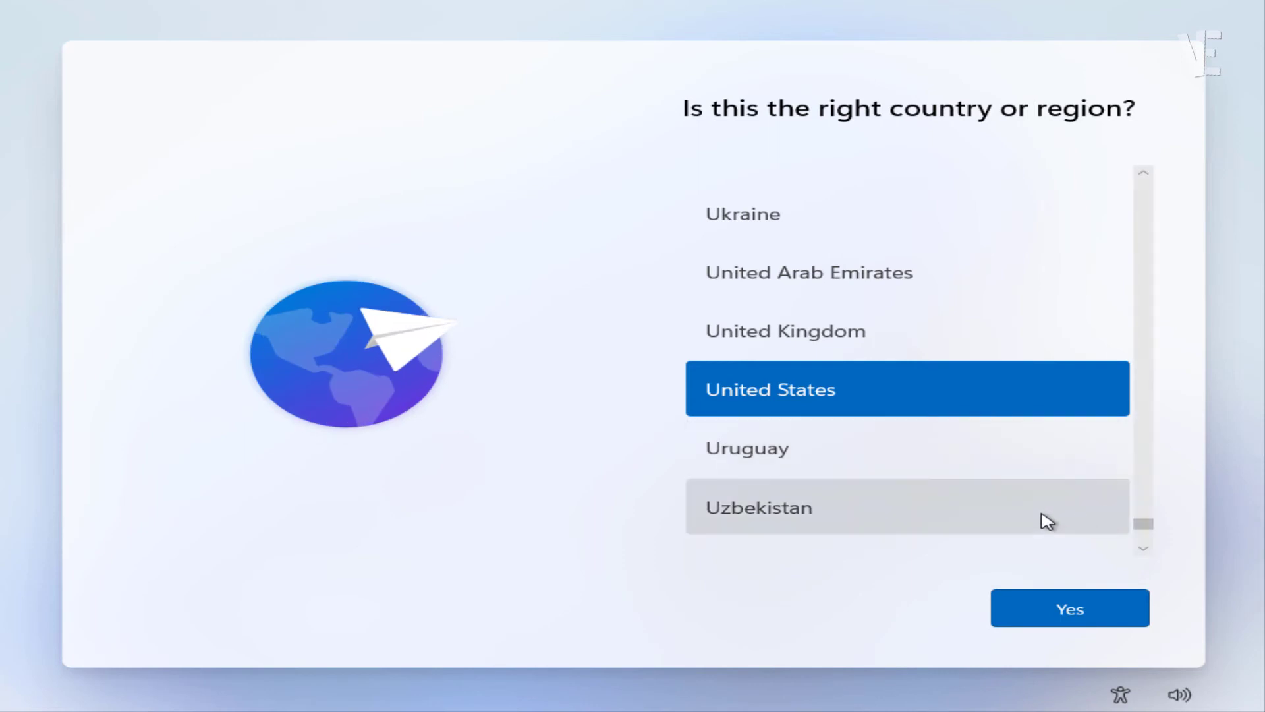
Step: Set the region to United Kingdom and accept the US keyboard layout without adding a second layout
click(911, 328)
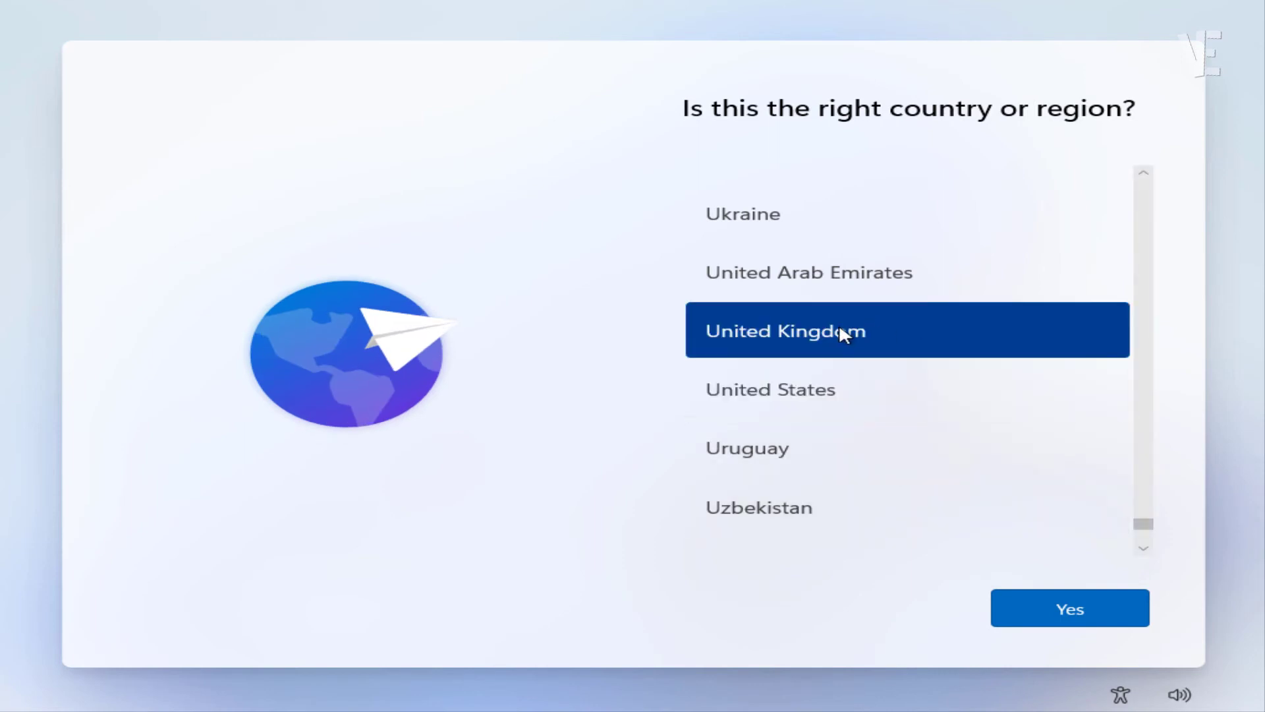
click(1068, 610)
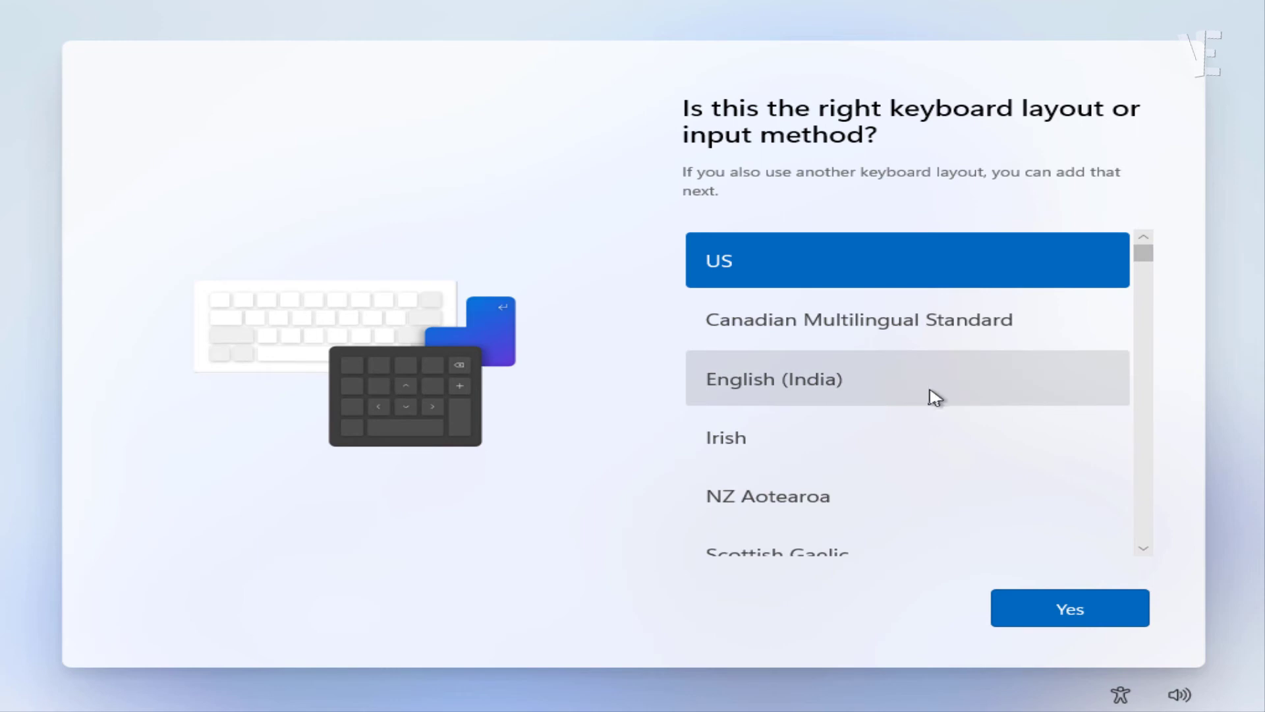
click(1056, 602)
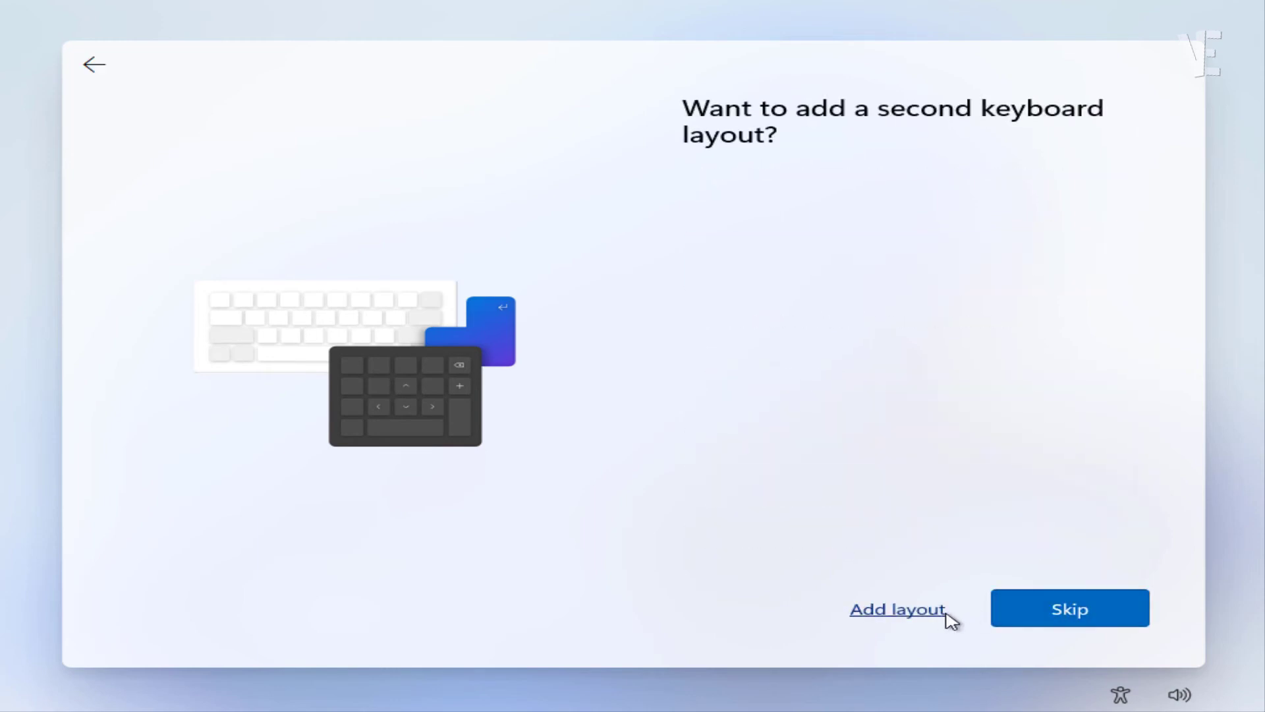
click(1058, 616)
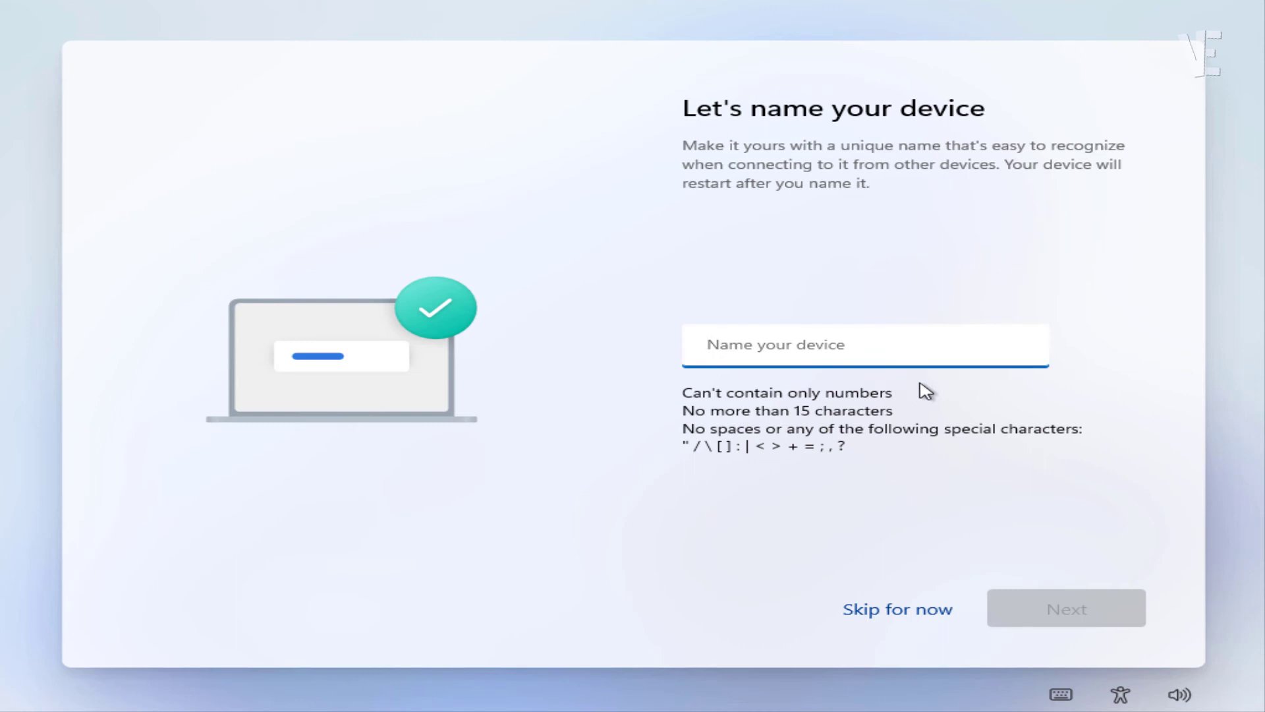
Step: Enter a first name as the device name and continue the setup
text(Victor)
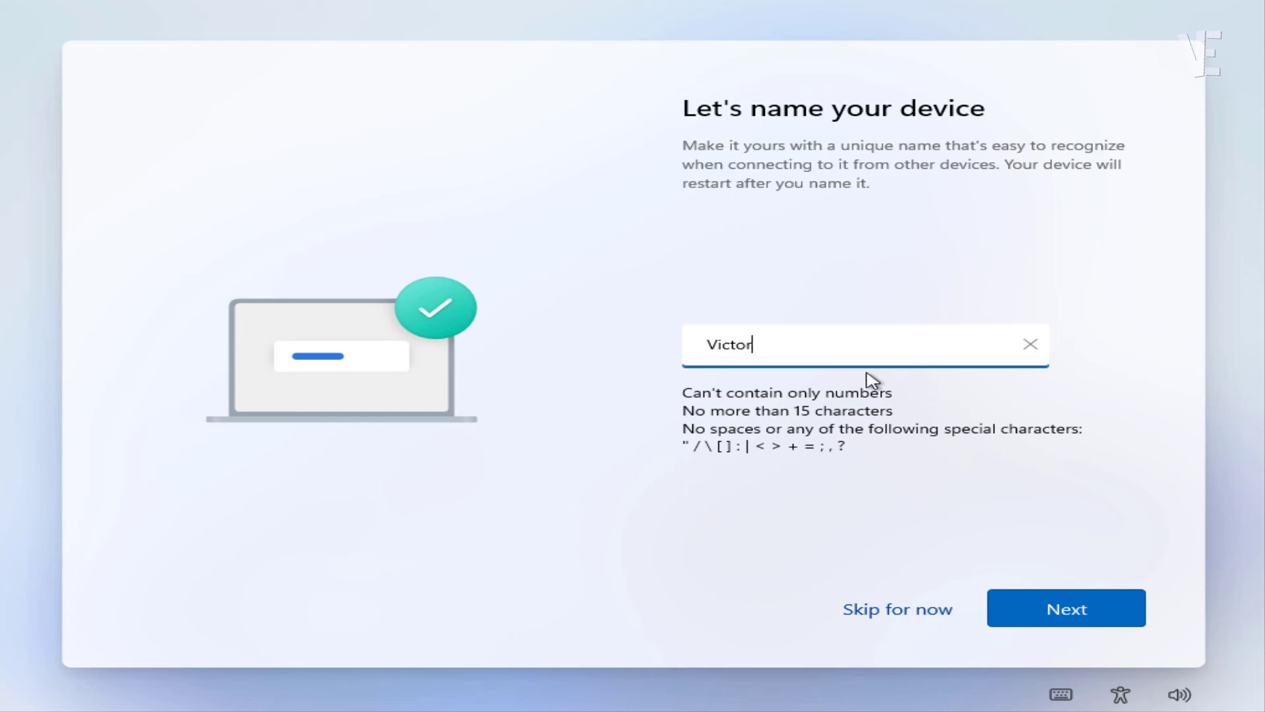
click(1067, 615)
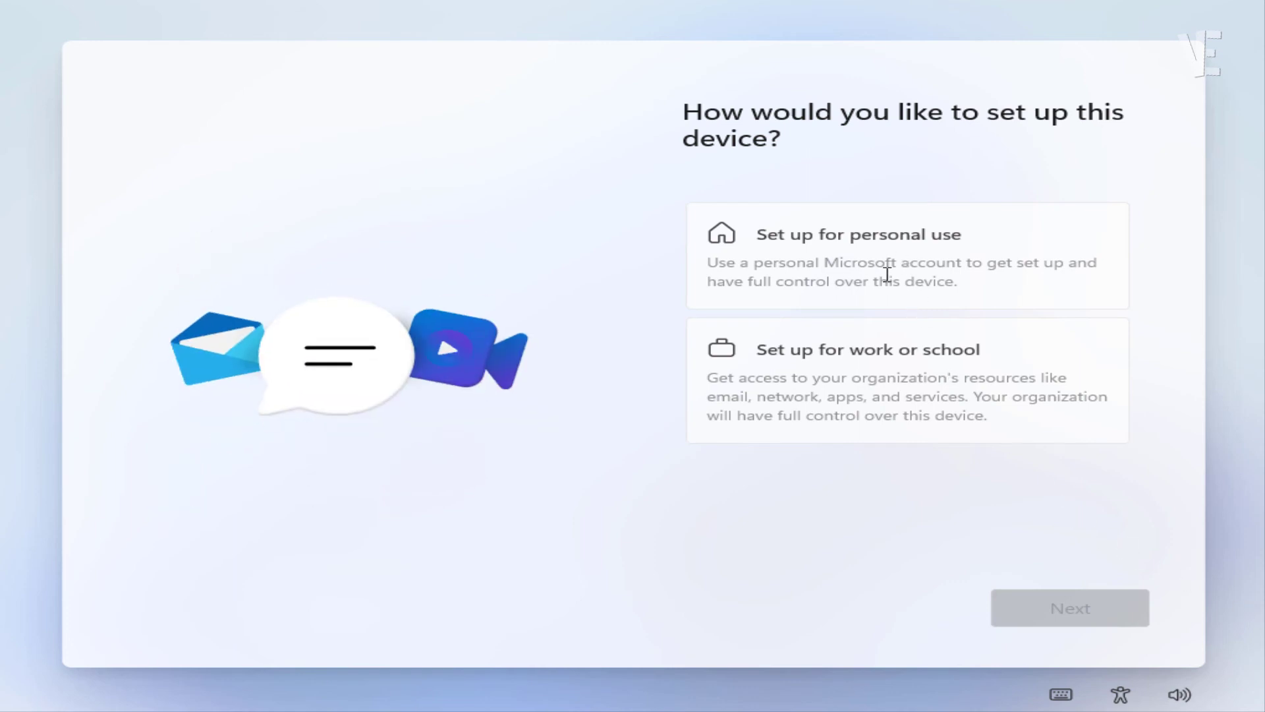
Step: Set up the device for personal use with an offline account, skipping the Microsoft account for now
click(889, 271)
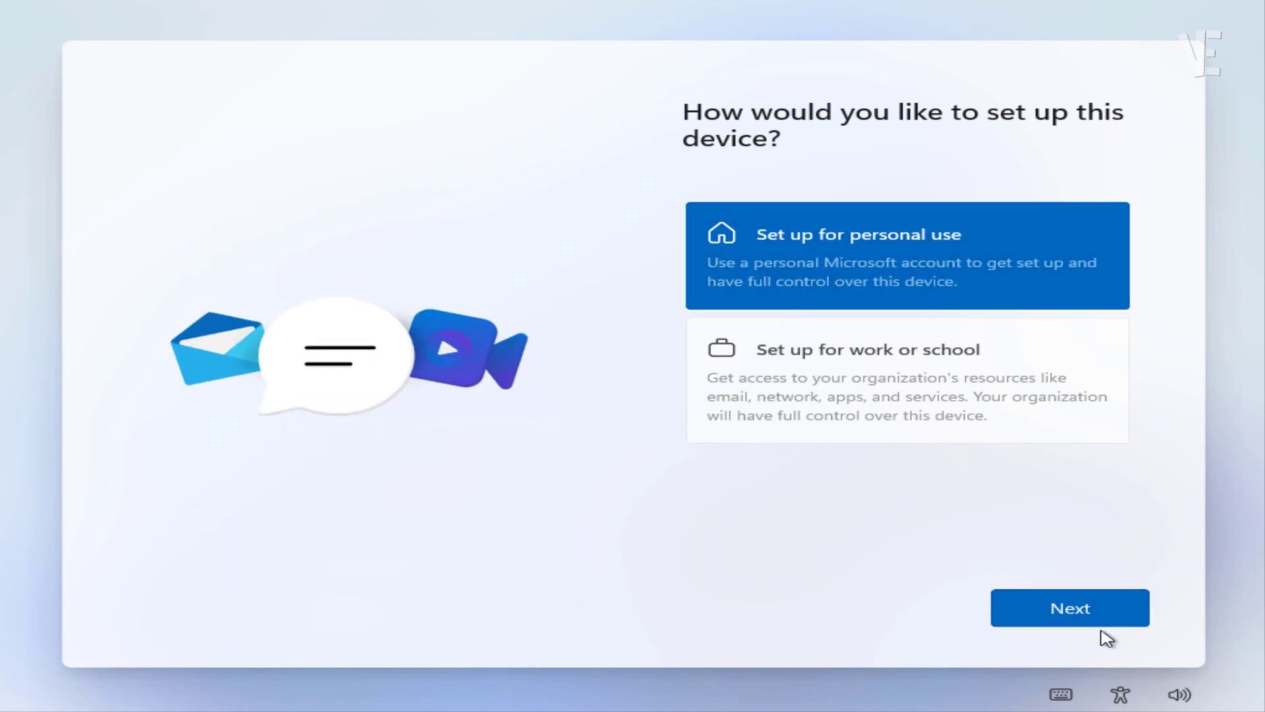
click(1083, 617)
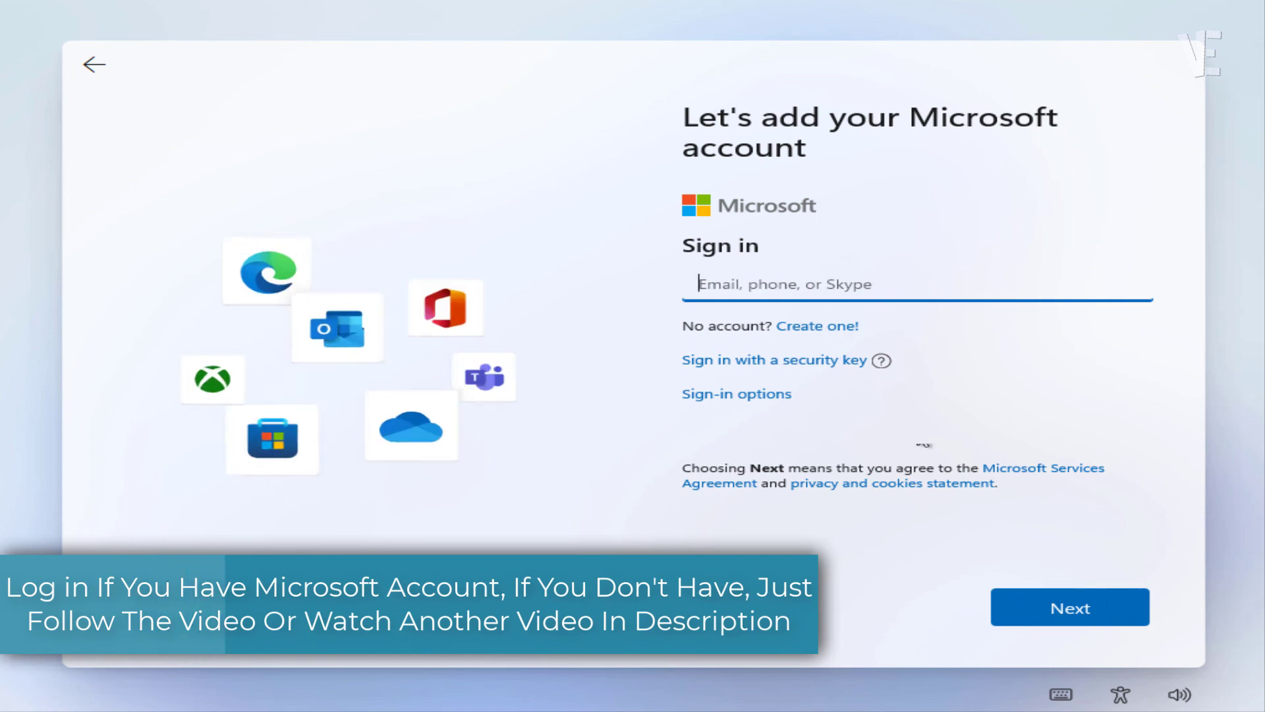
click(813, 288)
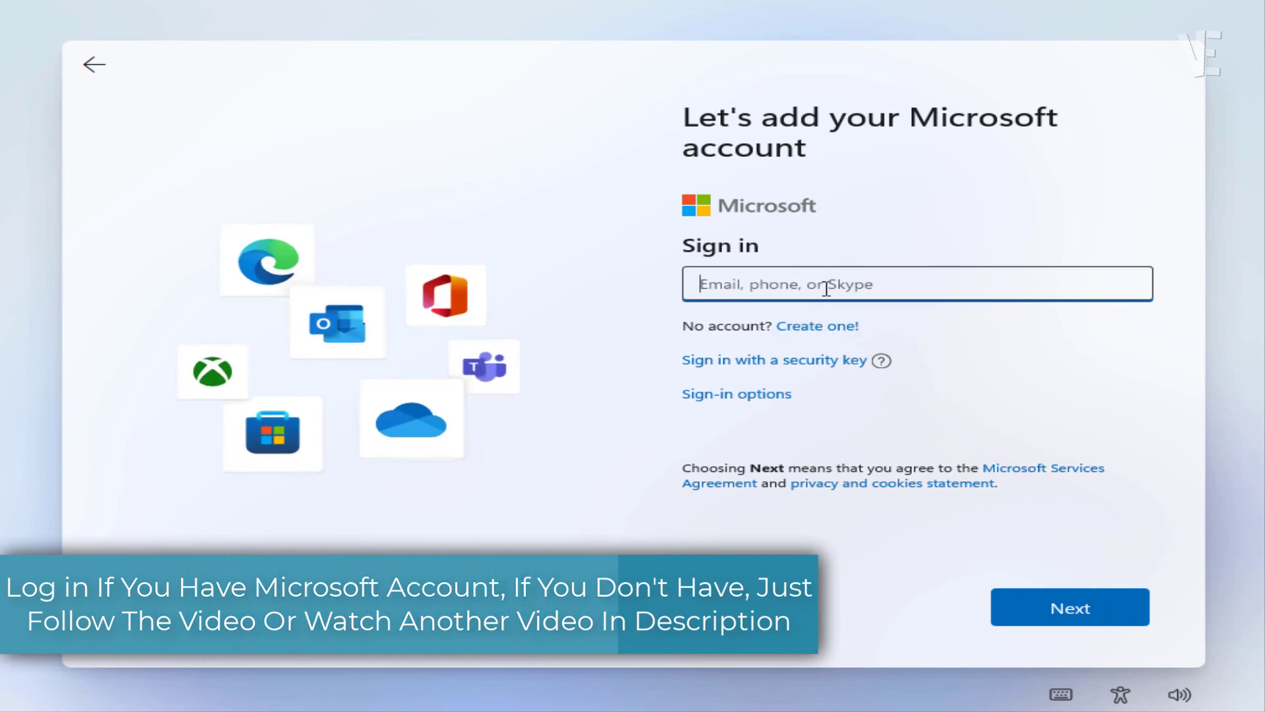
click(751, 397)
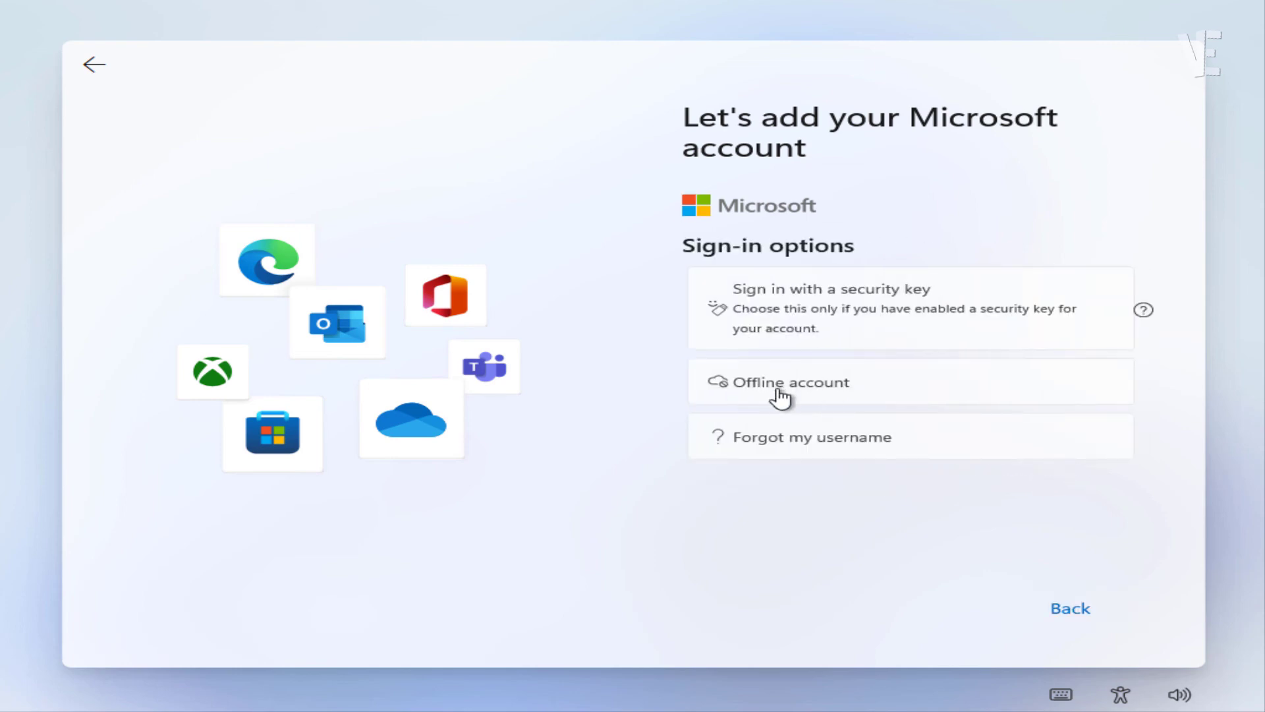
click(799, 386)
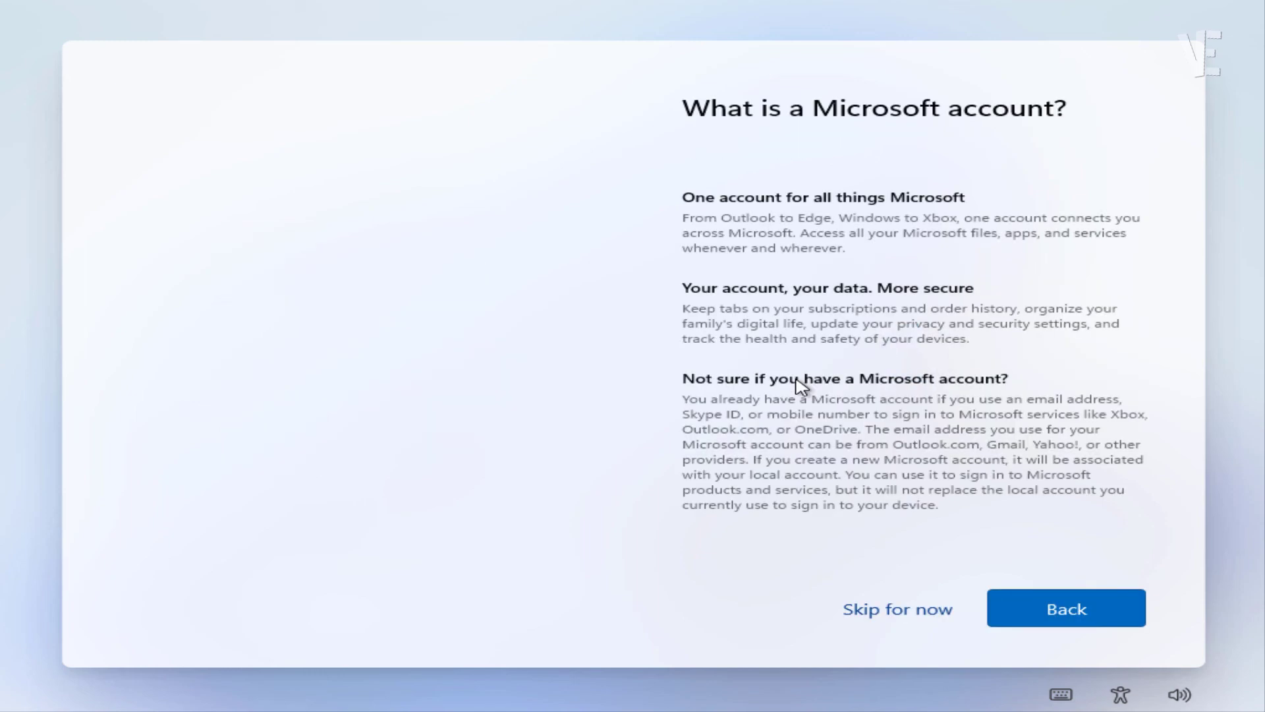
click(899, 609)
Step: Enter the user's name for the offline account and continue to the privacy settings
text(Victor Ex)
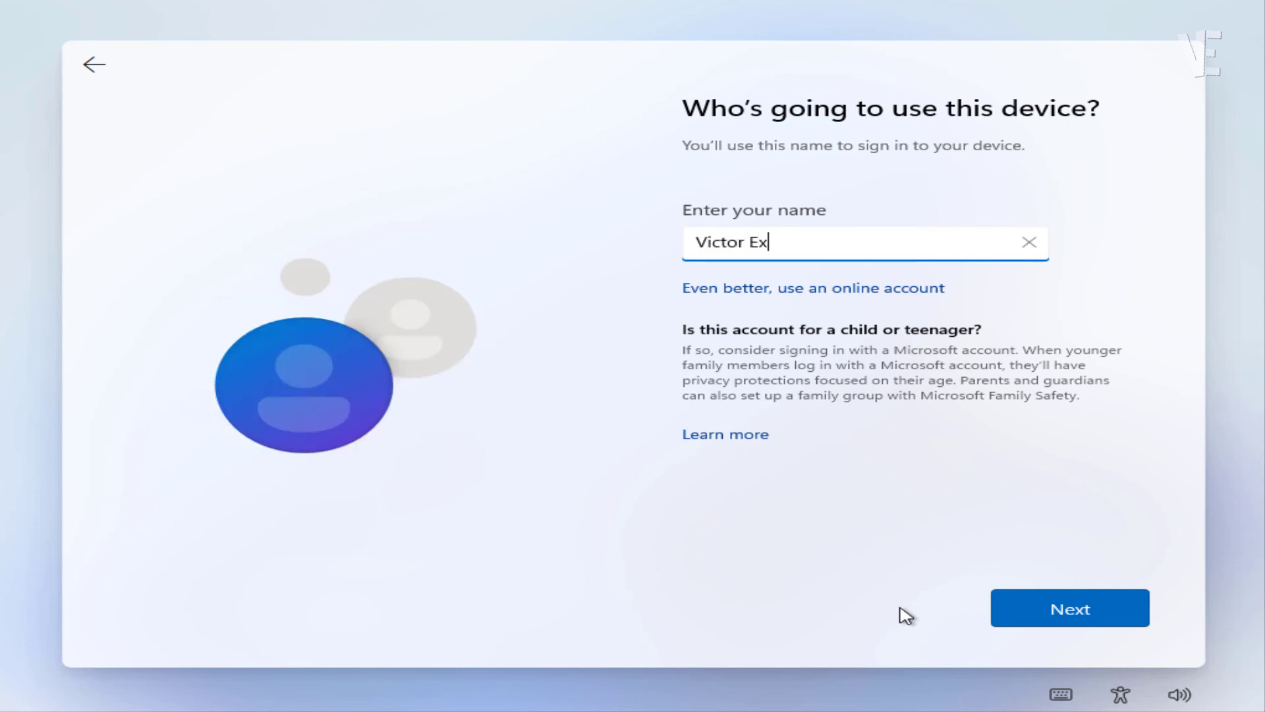
text(plains)
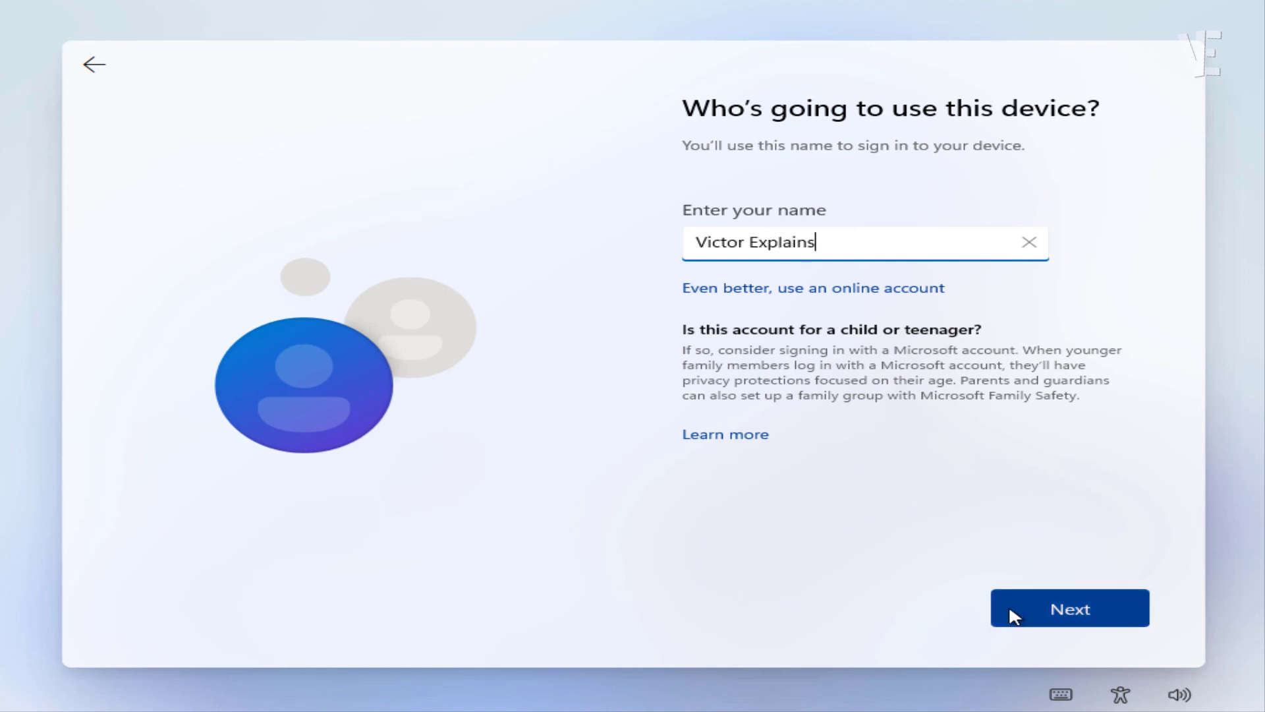
click(1045, 615)
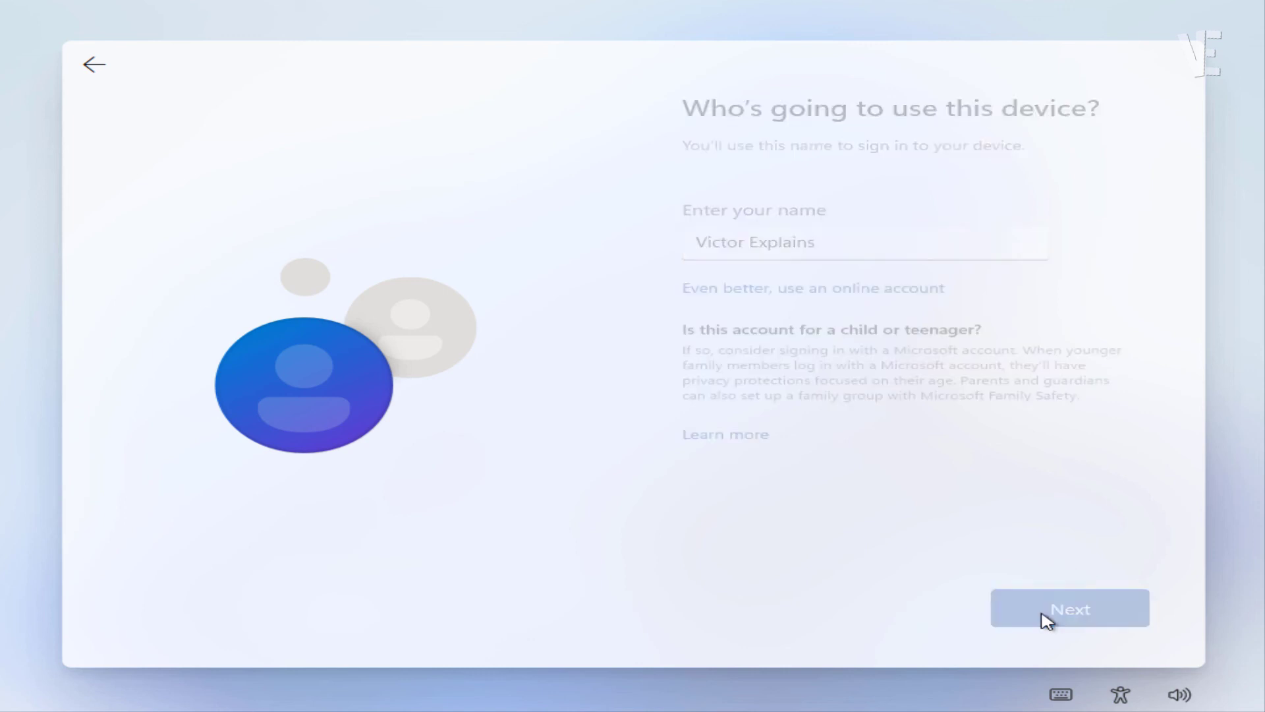
click(1042, 604)
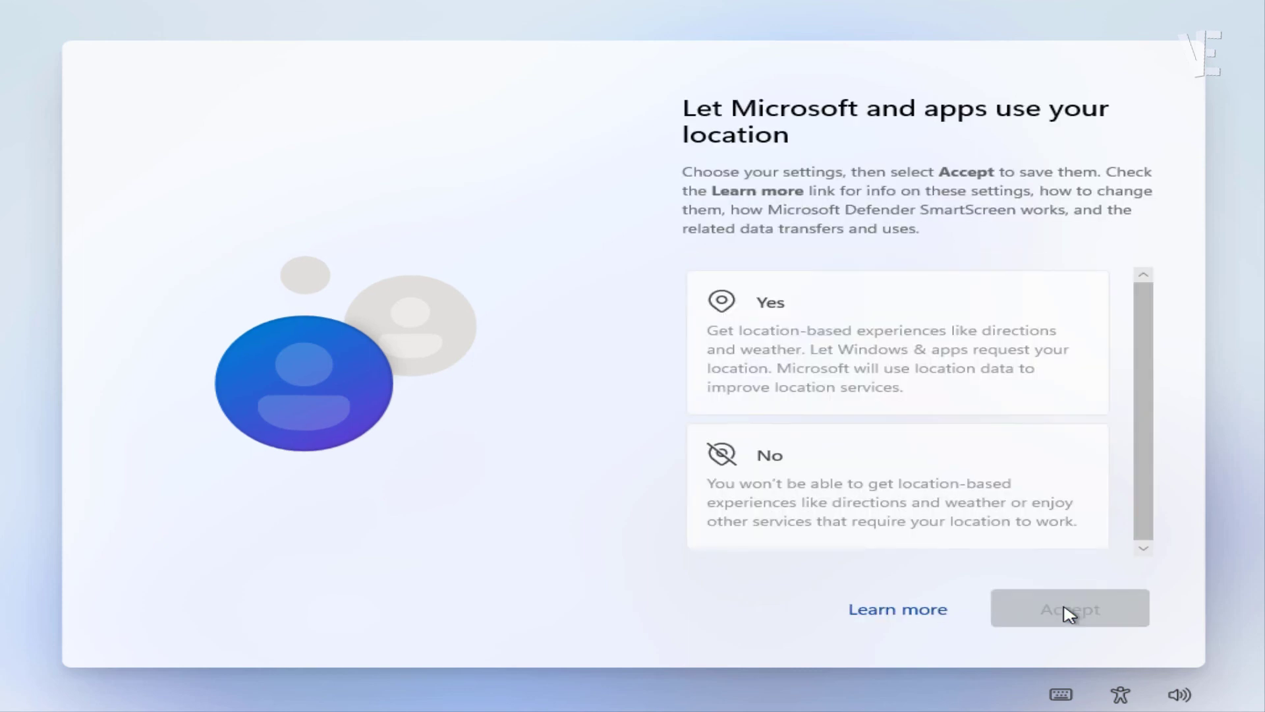
Step: Choose No for letting Microsoft and apps use the location and accept the setting
click(936, 485)
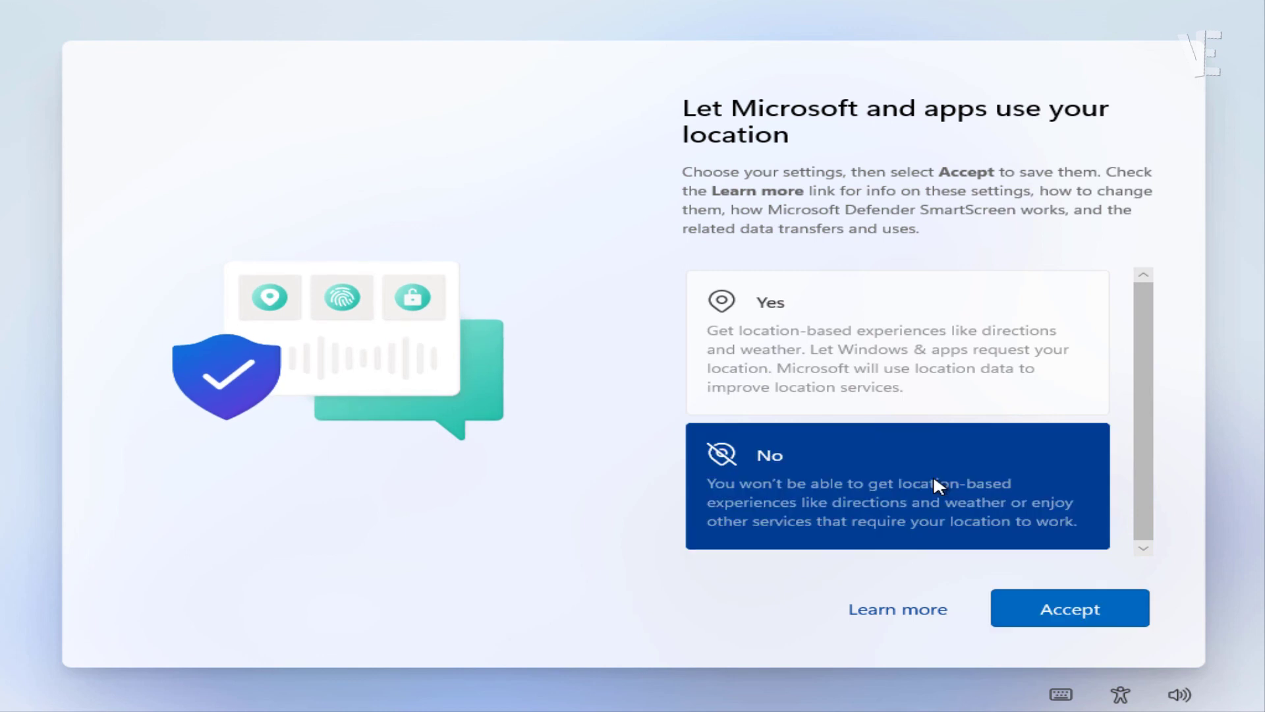
click(1061, 611)
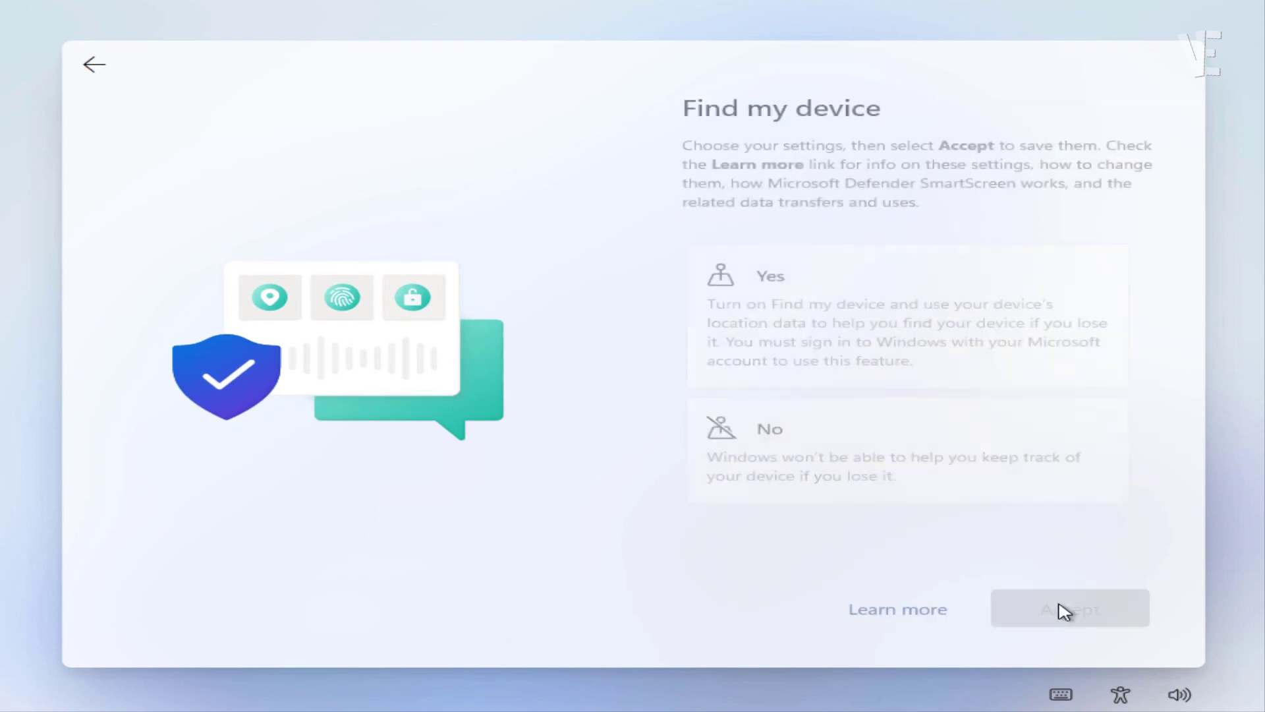